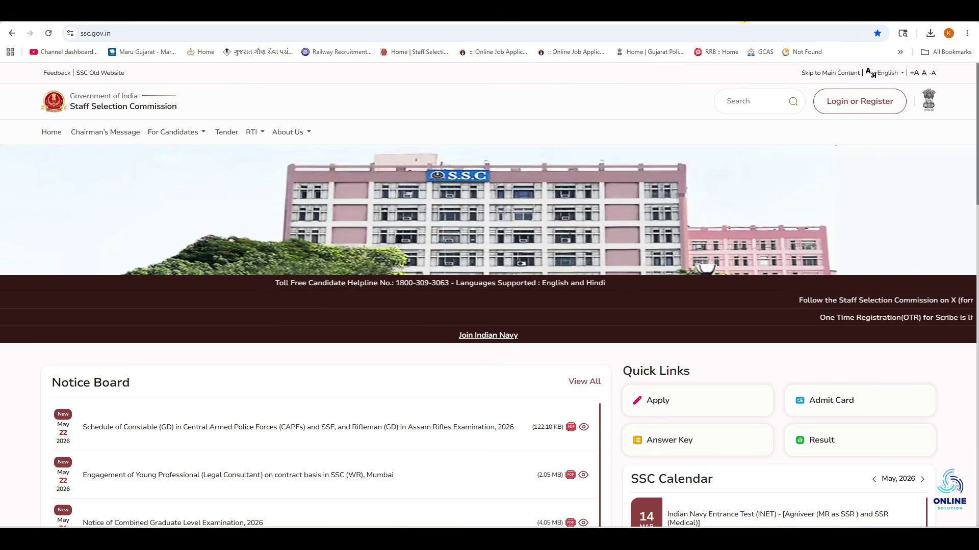
Load ssc.gov.in in a new Chrome tab and scroll down to the Notice Board
left_click(735, 24)
type("ssc")
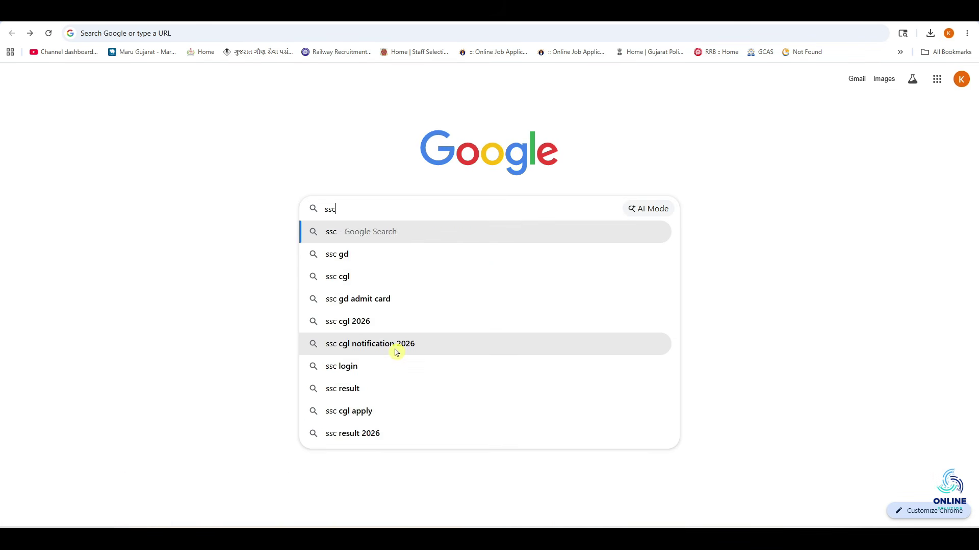
type(".gov.in")
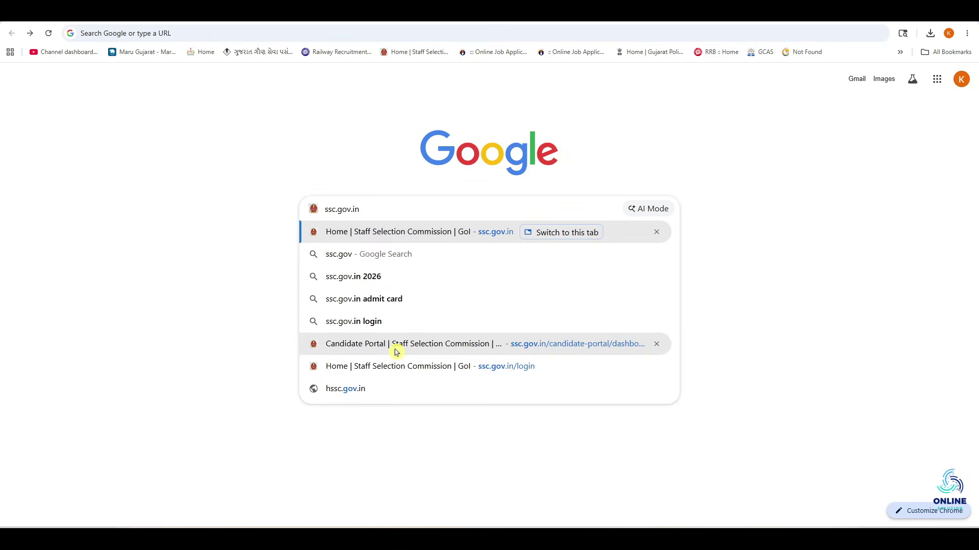
key("Return")
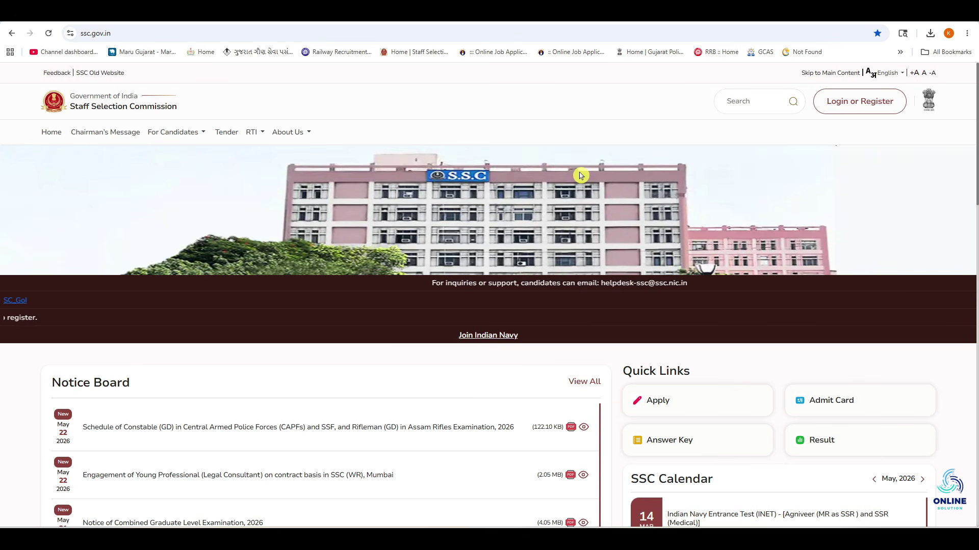
scroll(152, 332, "down", 2)
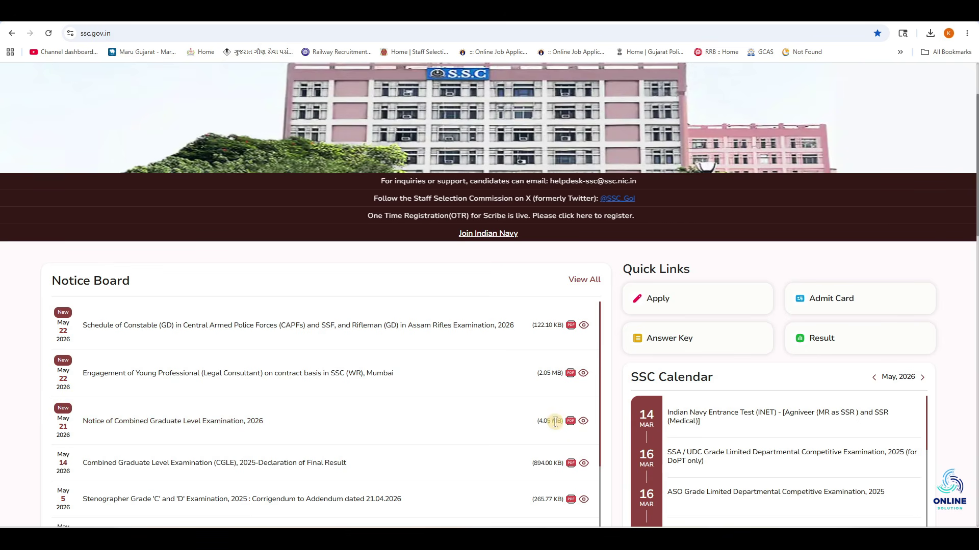
left_click(570, 421)
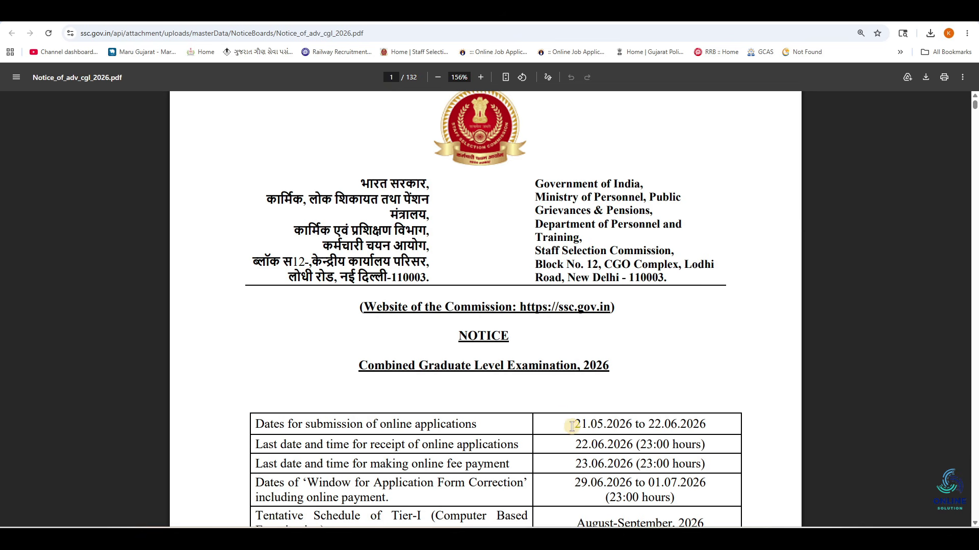
left_click_drag(572, 426, 710, 427)
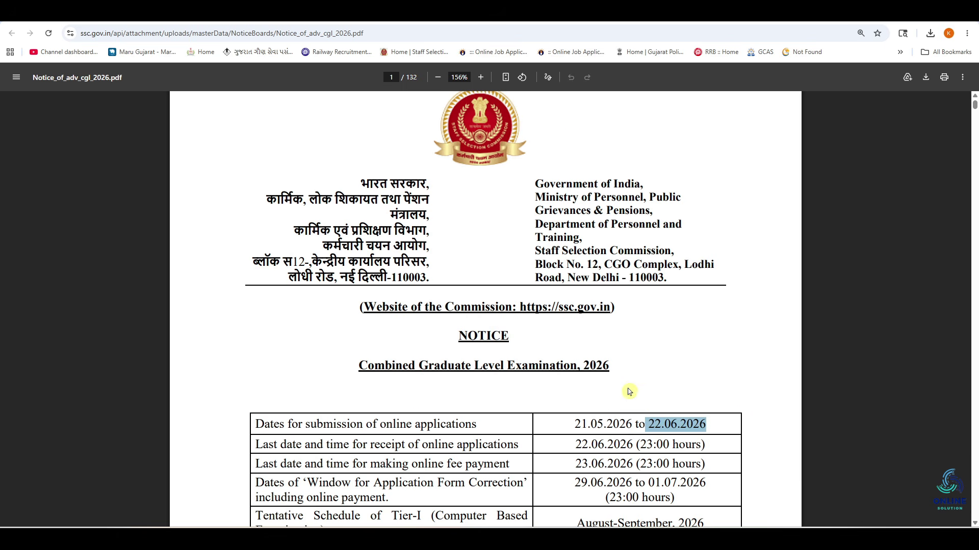
scroll(630, 392, "down", 1)
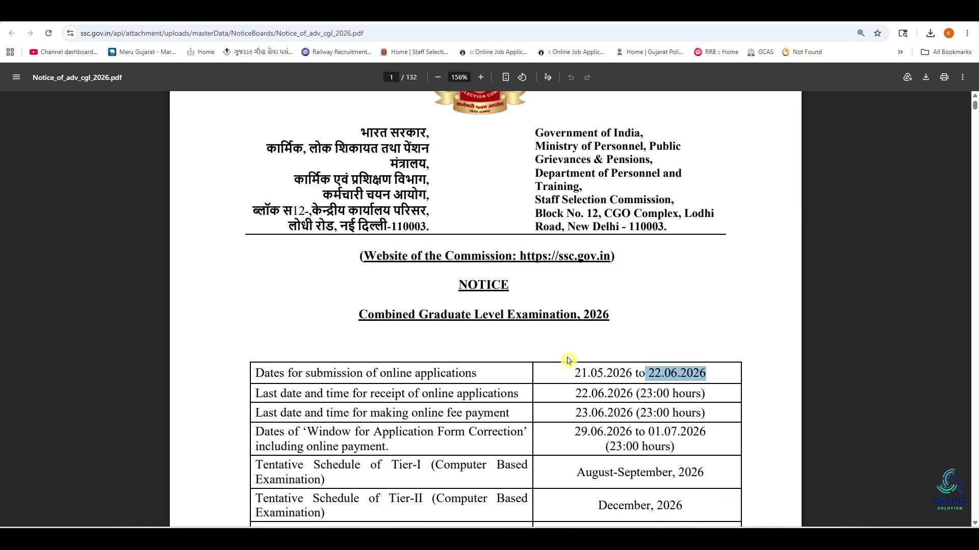
key("ctrl+shift+Tab")
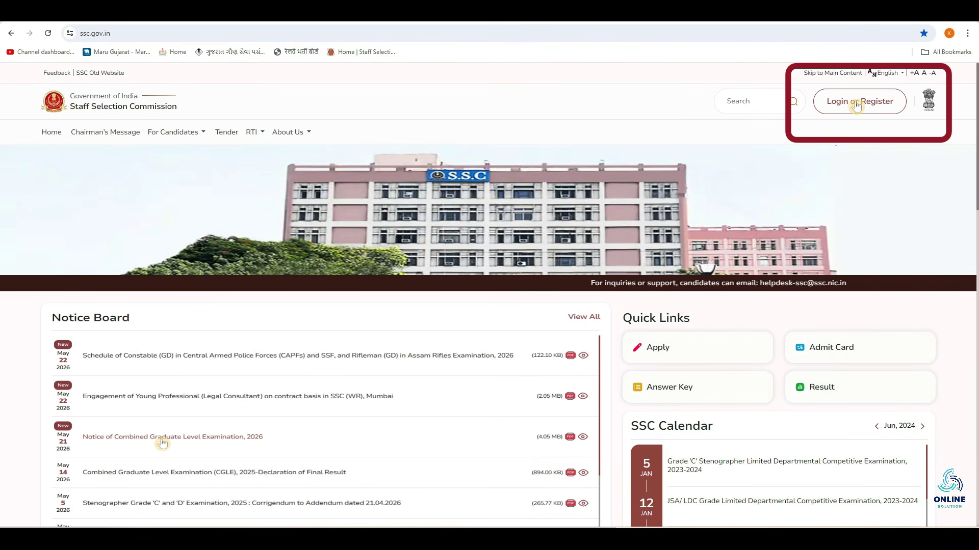
Bring up the candidate login form, then choose Register Now as a new user
left_click(856, 104)
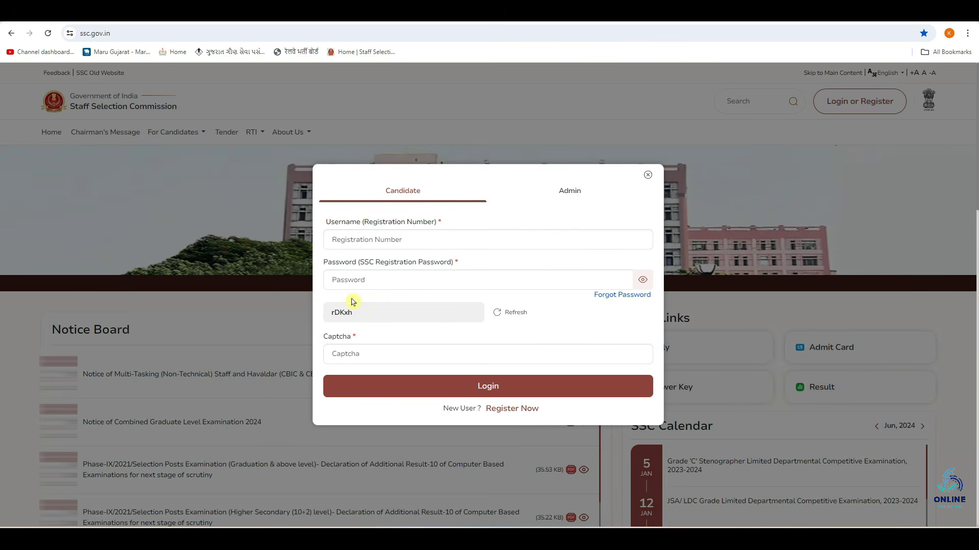
left_click(338, 240)
left_click(452, 280)
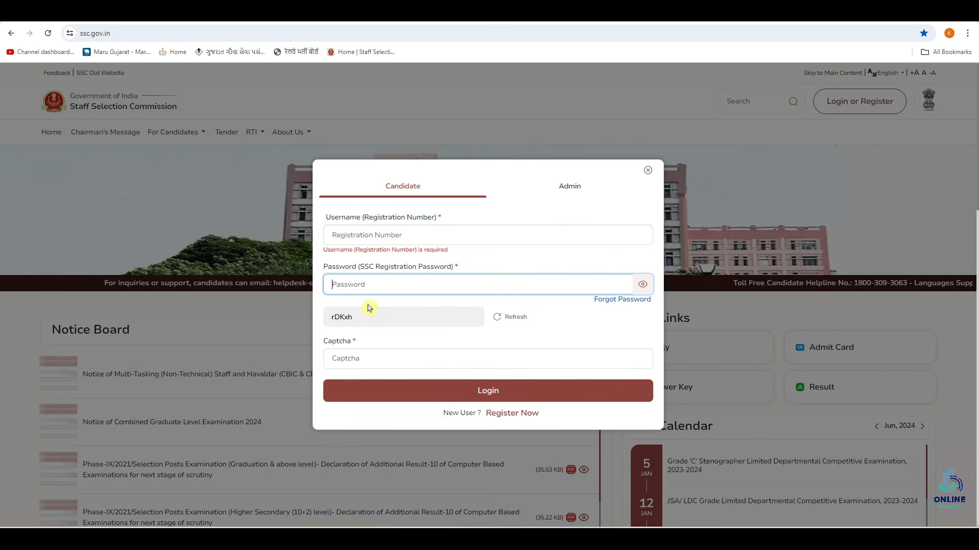
left_click(376, 357)
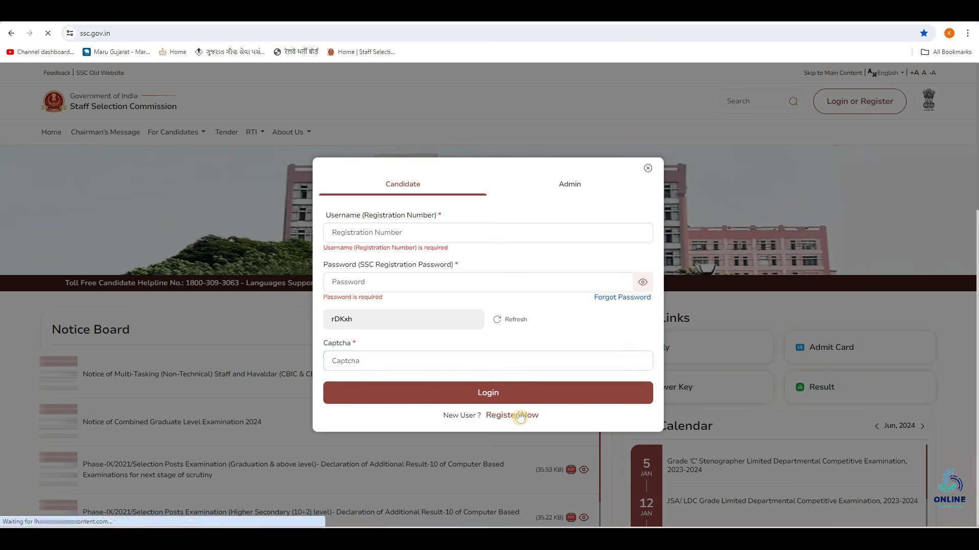
left_click(516, 417)
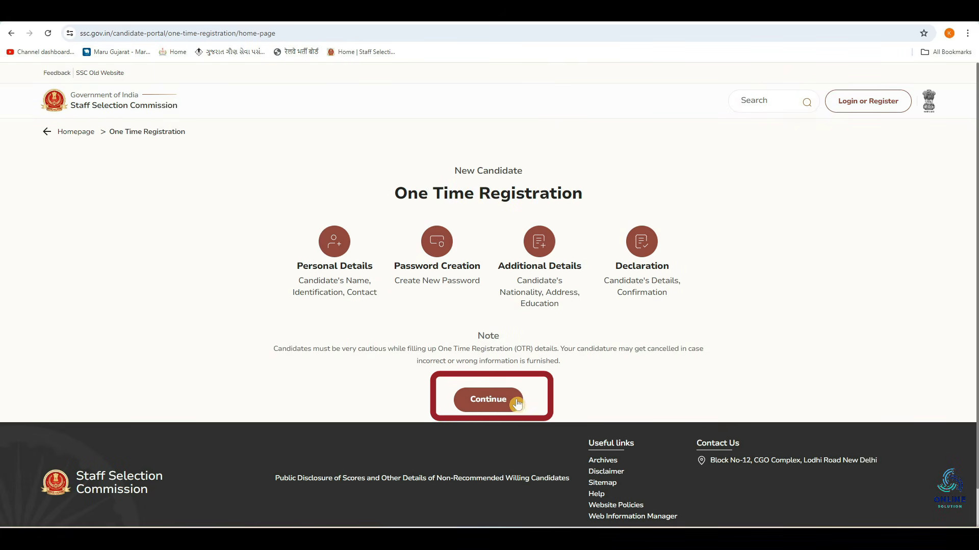
Start the Personal Details form, answer No to Aadhaar and choose Pan Card as ID type
left_click(488, 400)
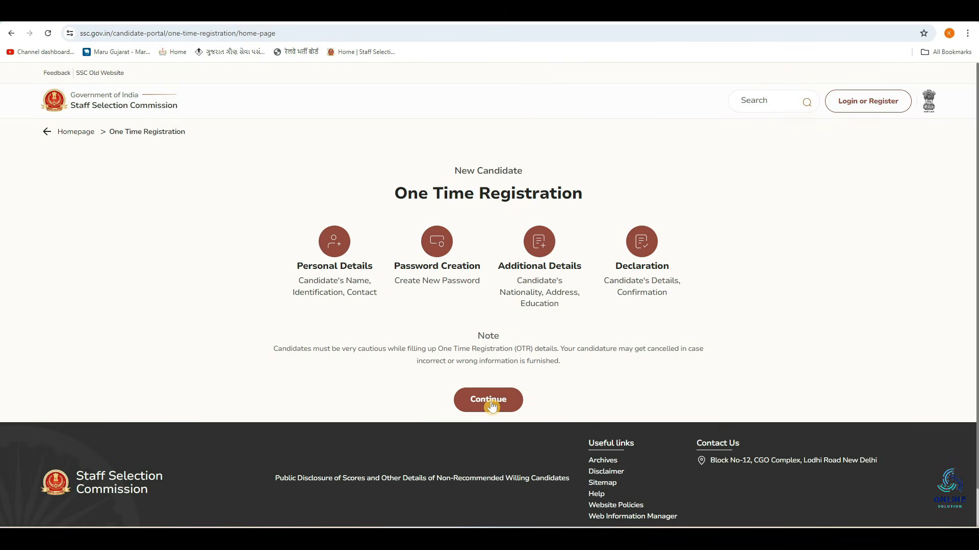
left_click(316, 226)
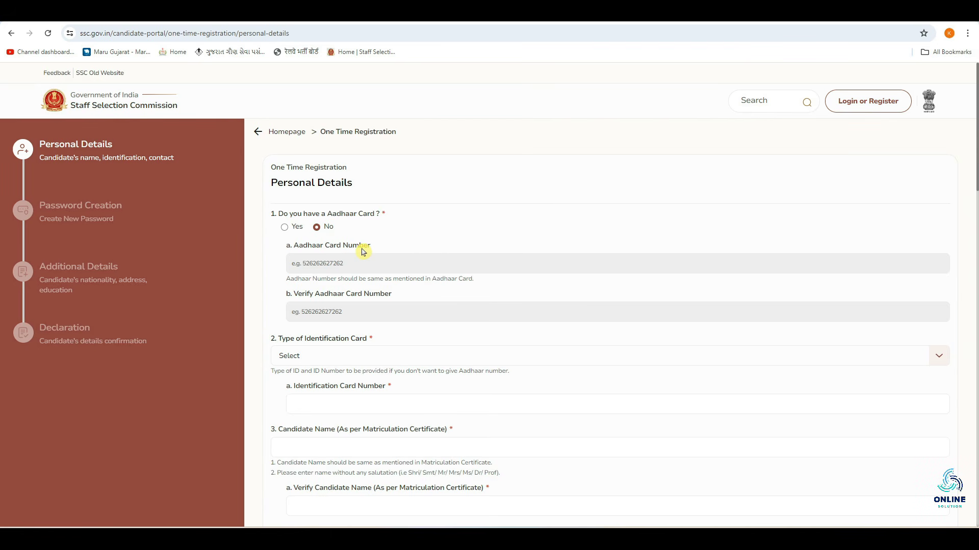
scroll(329, 206, "down", 1)
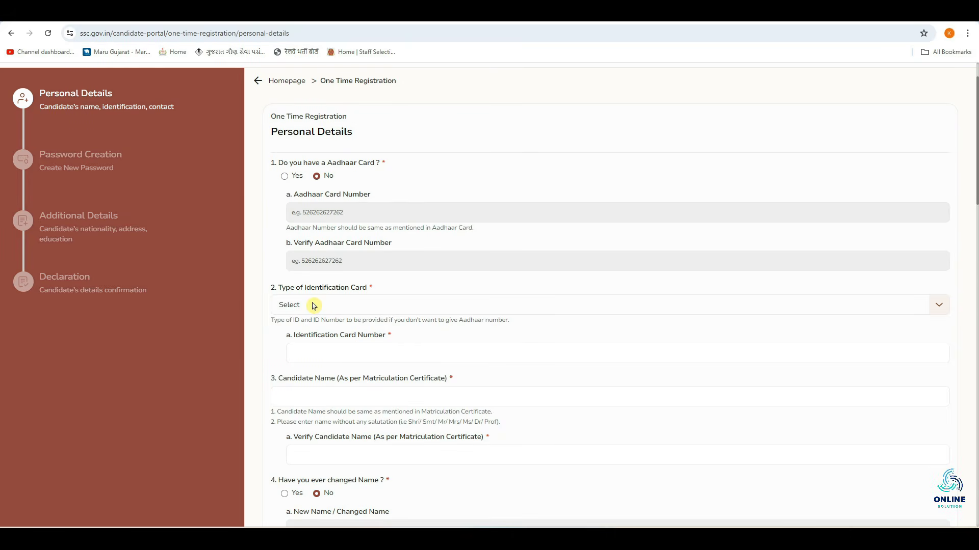
left_click(346, 306)
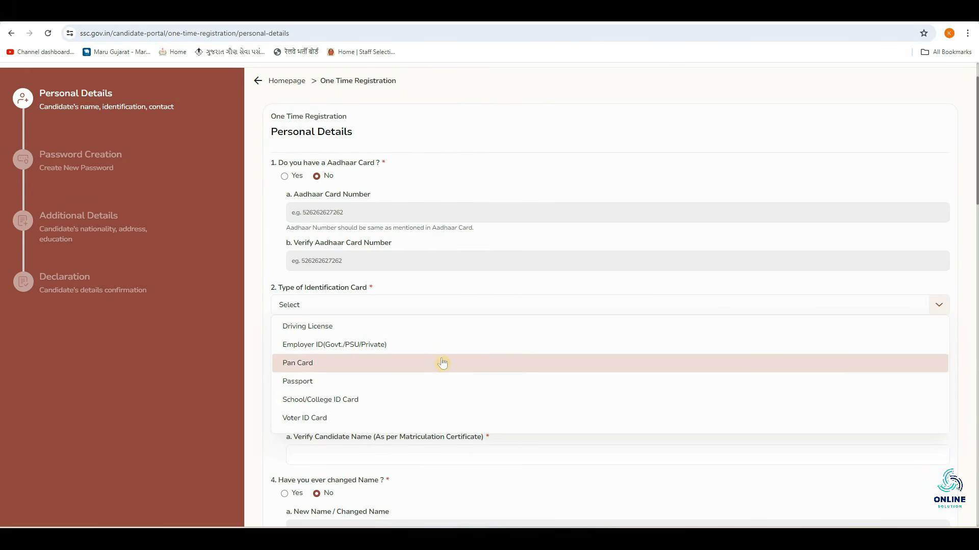
left_click(413, 360)
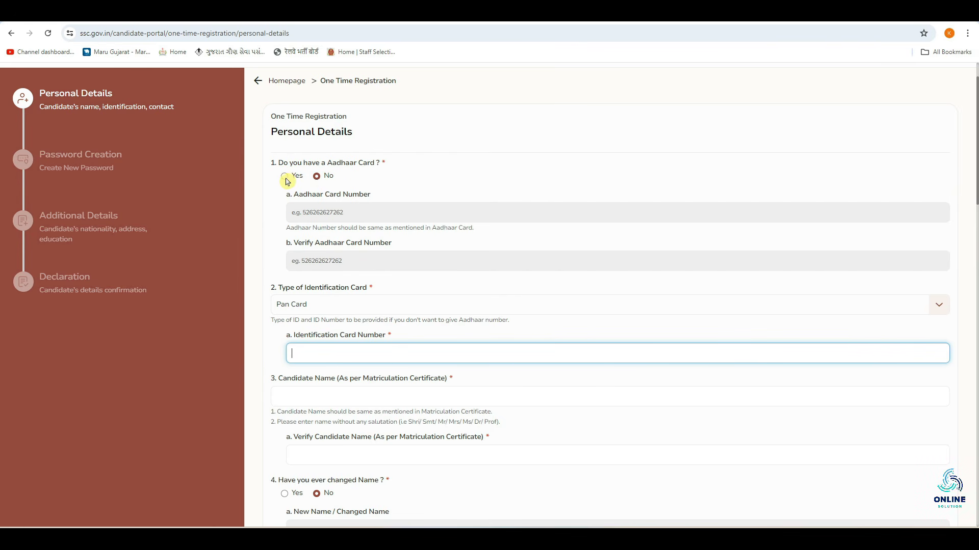
Change the Aadhaar Card answer to Yes and go to the Aadhaar number fields
left_click(284, 178)
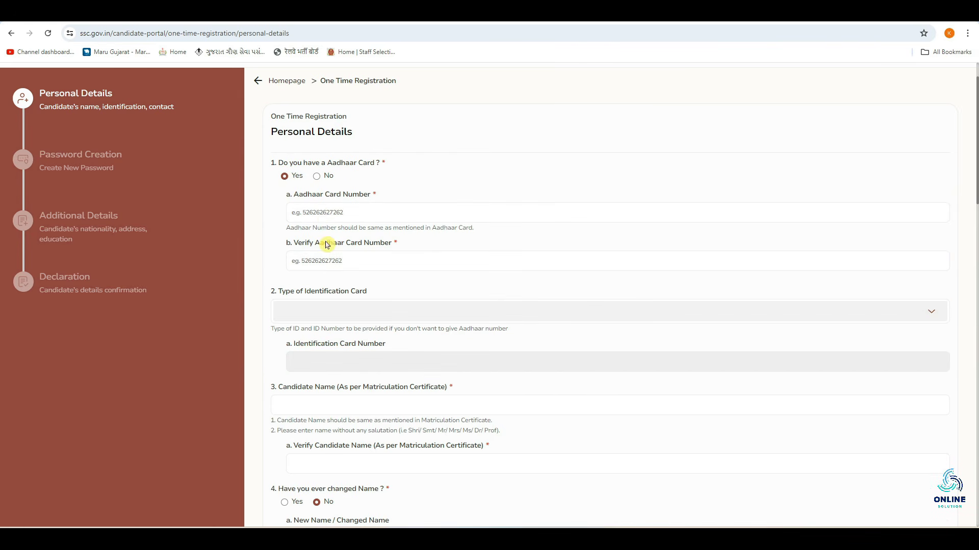
left_click(306, 216)
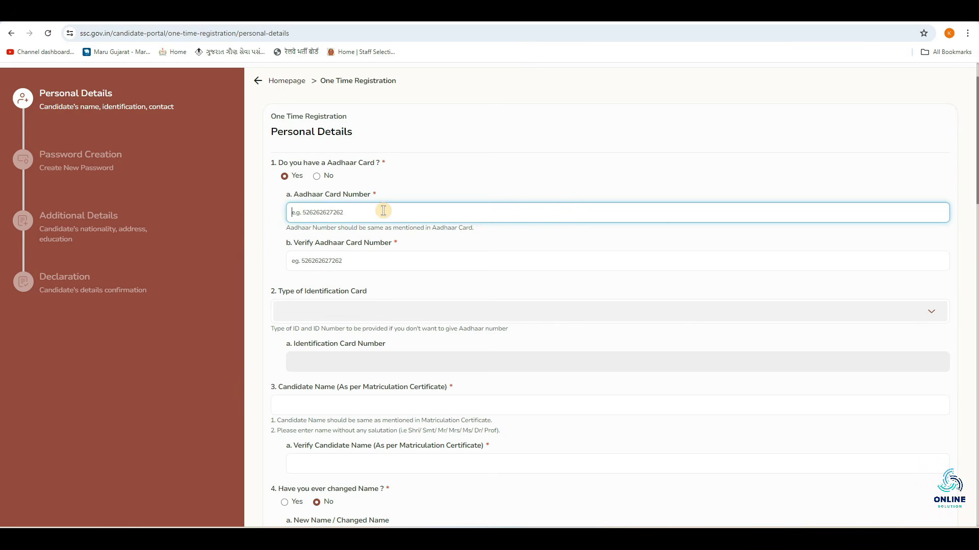
left_click(340, 260)
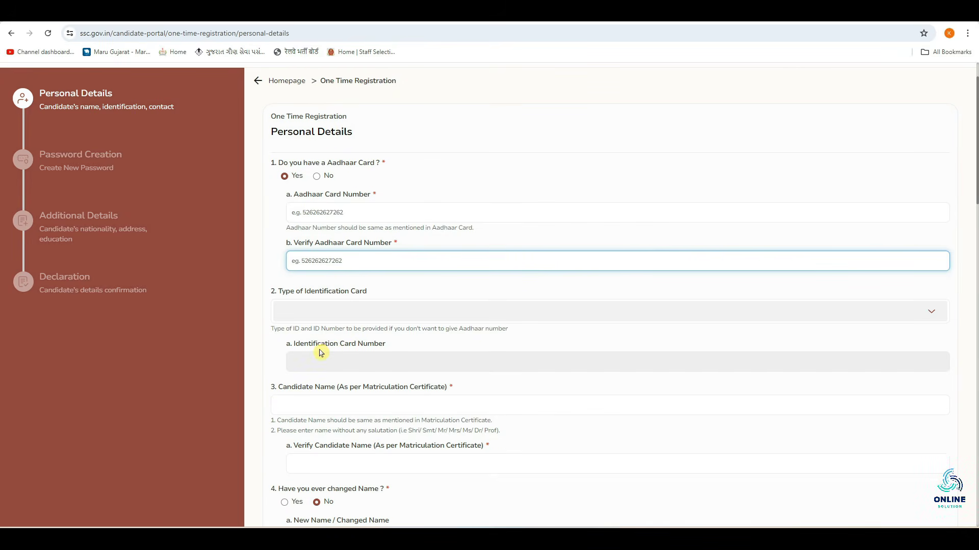
scroll(350, 345, "down", 4)
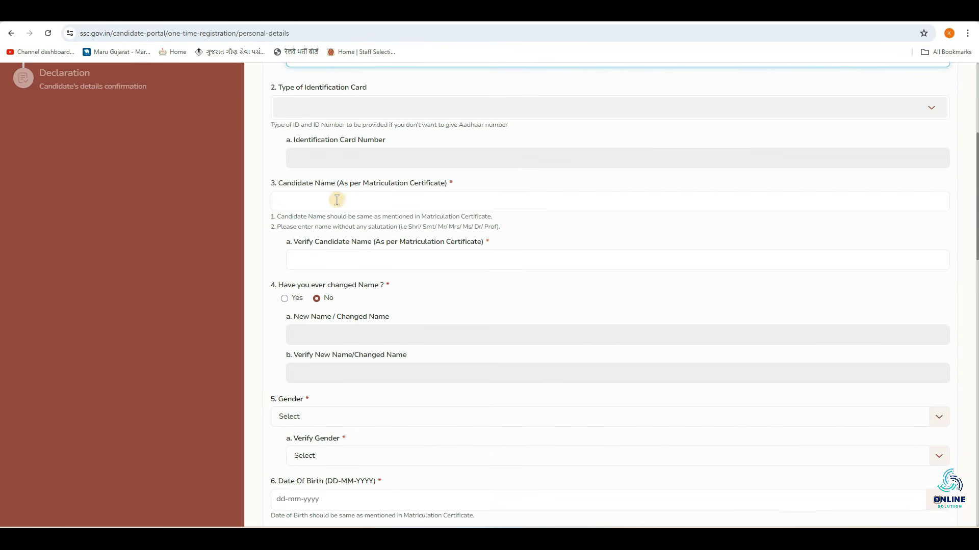
left_click(405, 206)
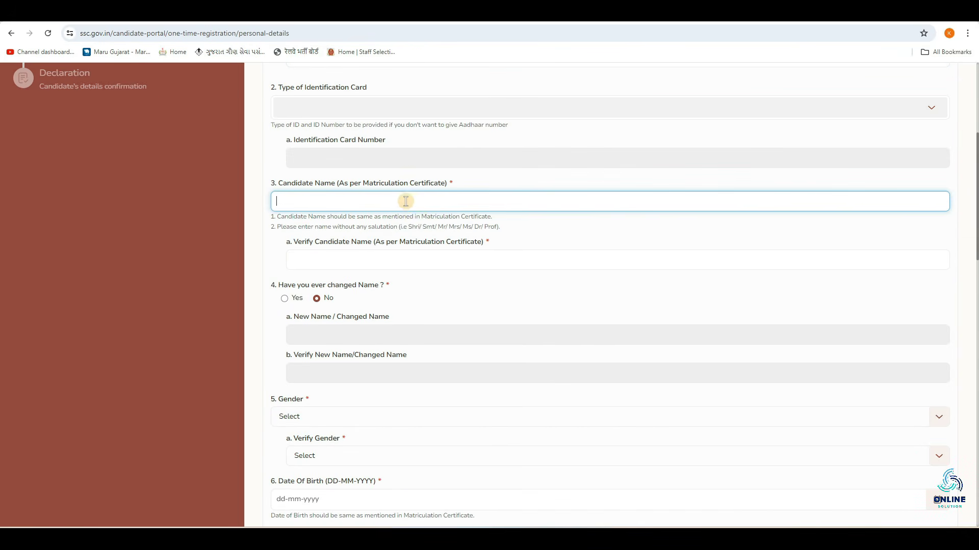
left_click_drag(339, 187, 452, 188)
left_click(372, 181)
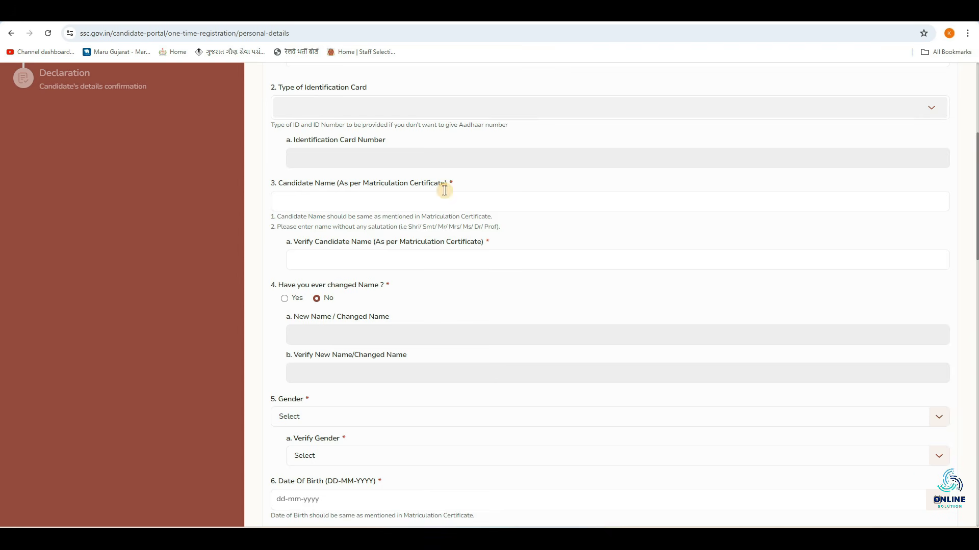
left_click(315, 189)
left_click(332, 258)
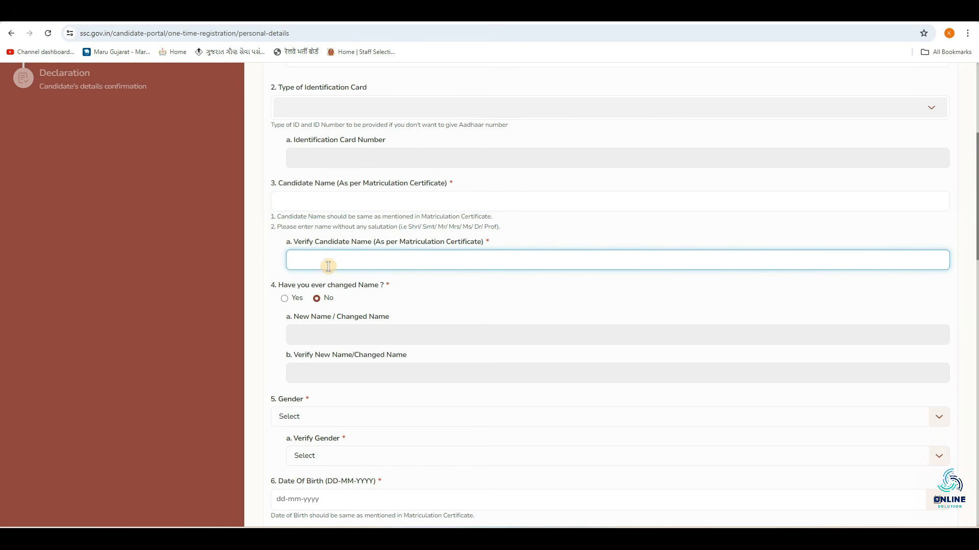
scroll(329, 276, "down", 2)
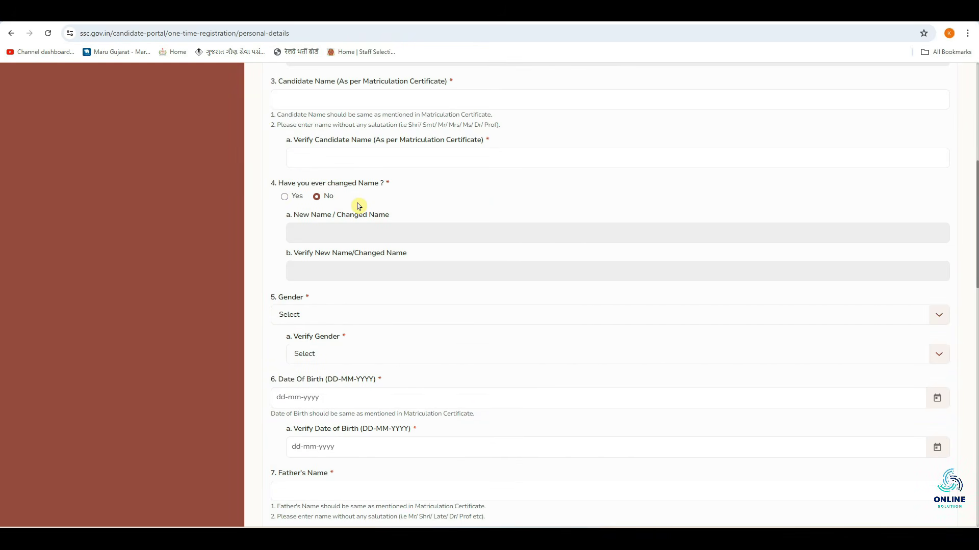
left_click(285, 196)
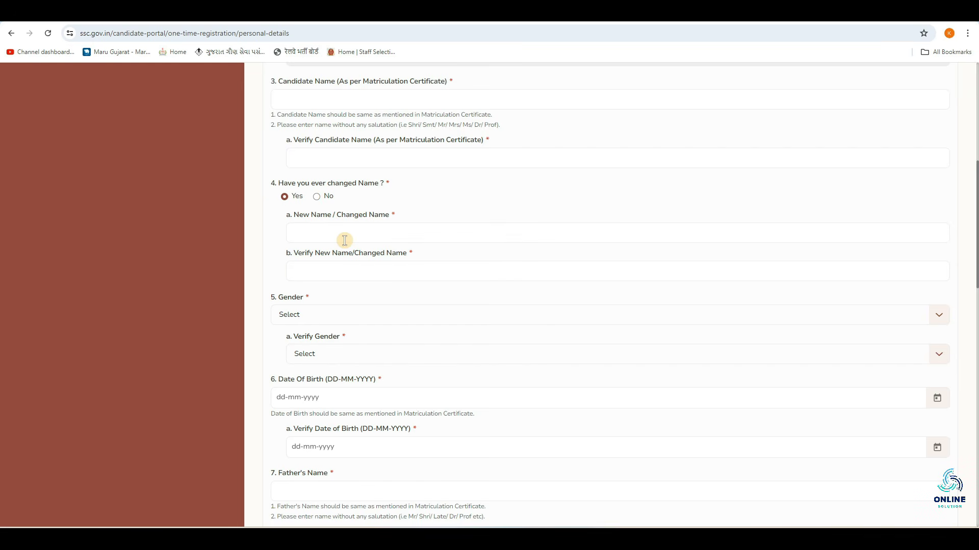
left_click(322, 232)
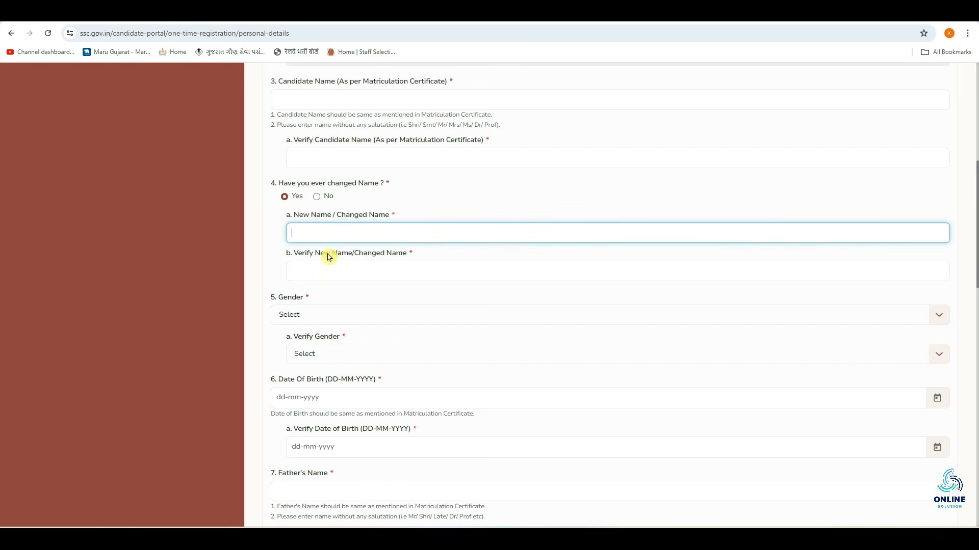
left_click(359, 265)
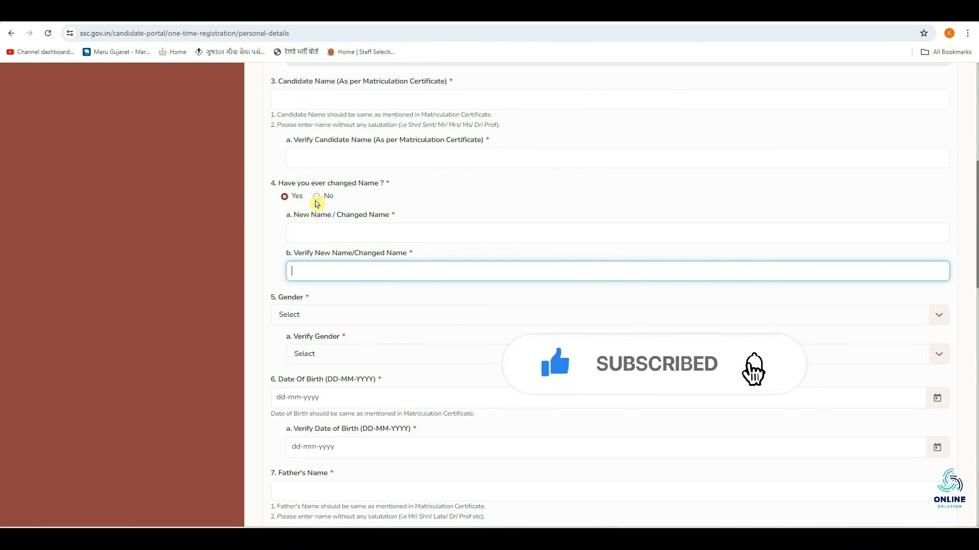
left_click(317, 197)
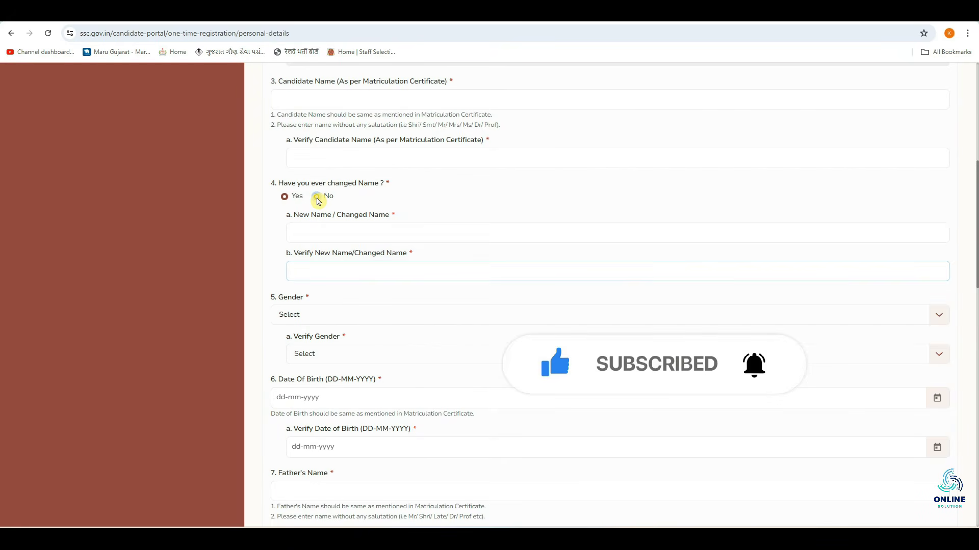
scroll(320, 213, "down", 2)
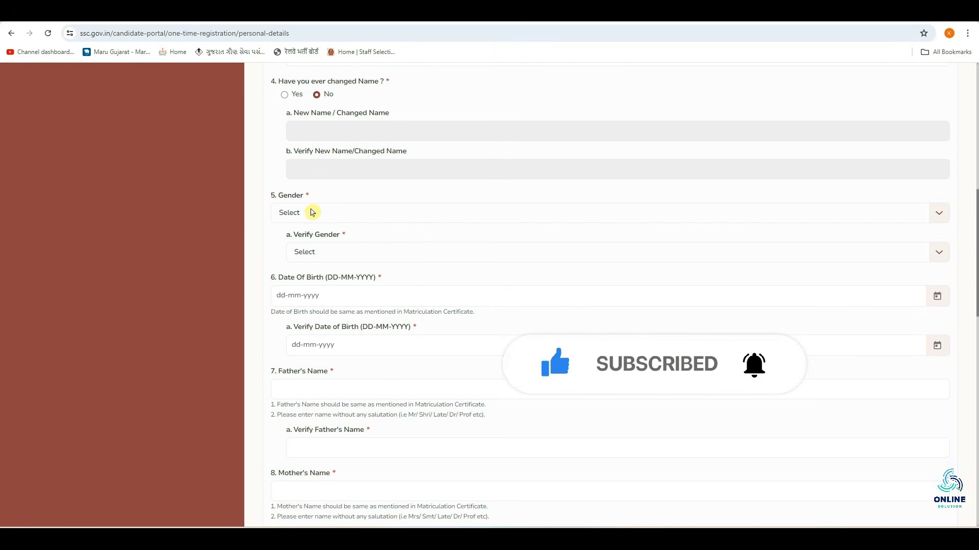
Set both Gender and Verify Gender to Male
left_click(321, 213)
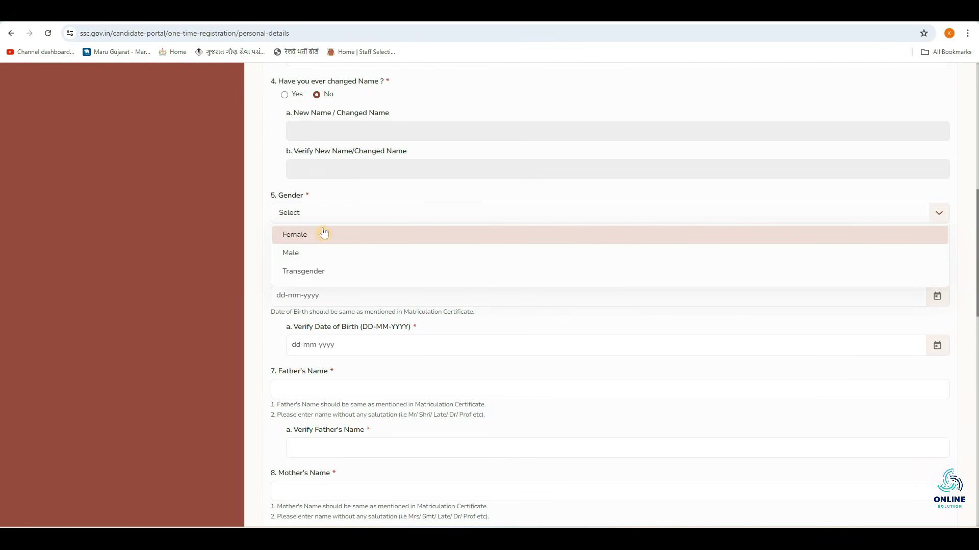
left_click(279, 252)
left_click(323, 252)
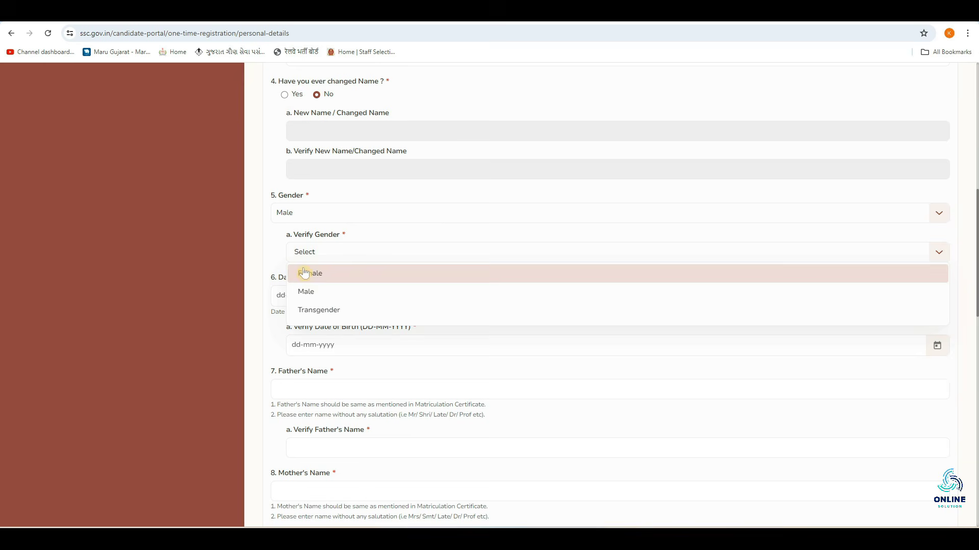
left_click(320, 292)
Pick 01-01-2000 as the date of birth in the calendar picker
scroll(274, 184, "down", 2)
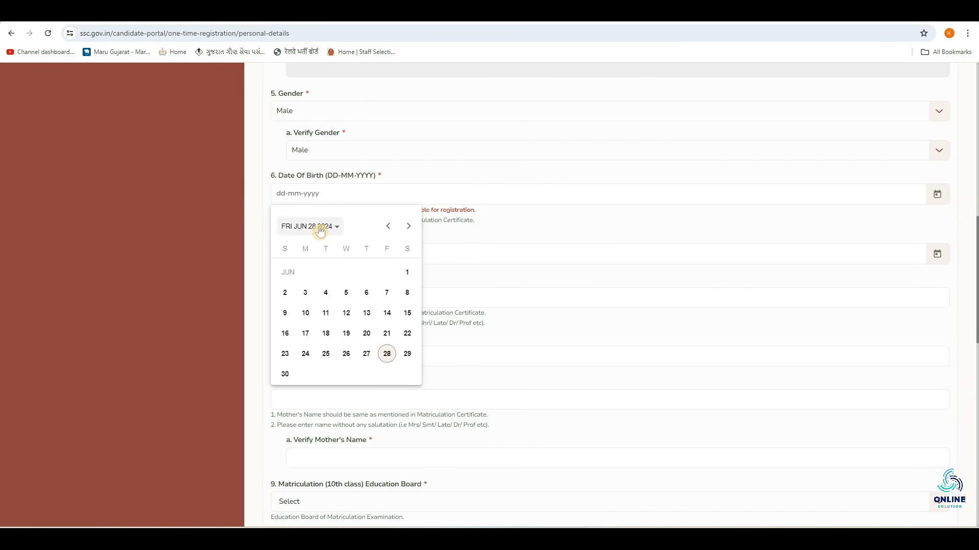
left_click(321, 226)
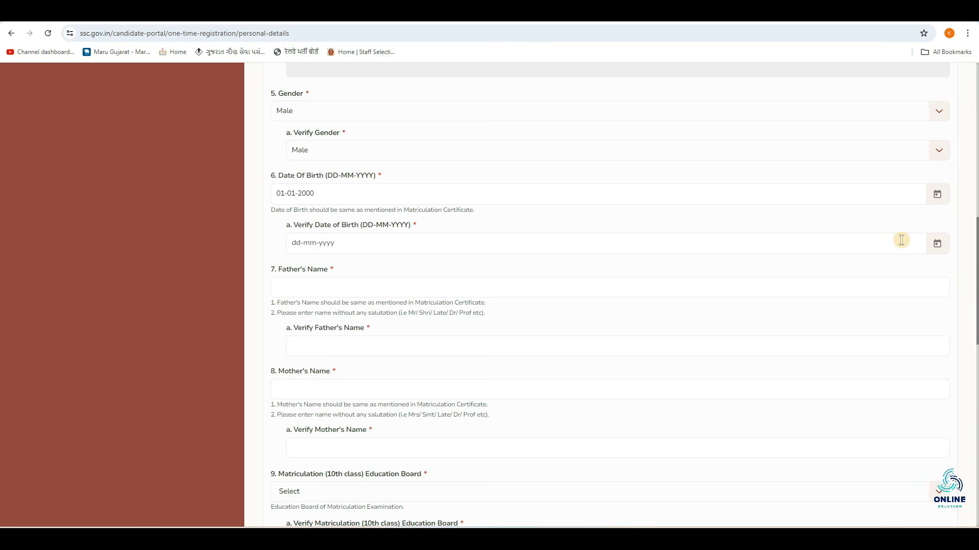
left_click(938, 245)
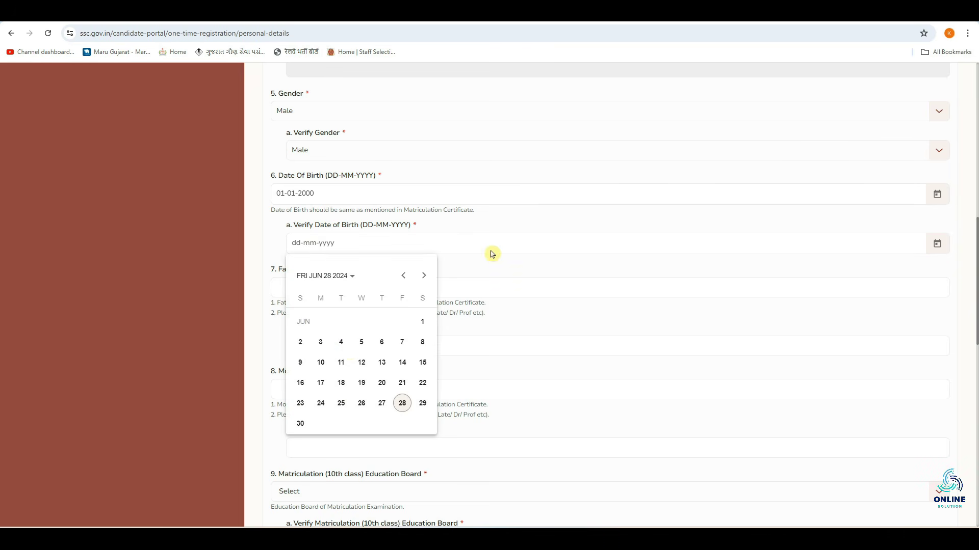
left_click(281, 282)
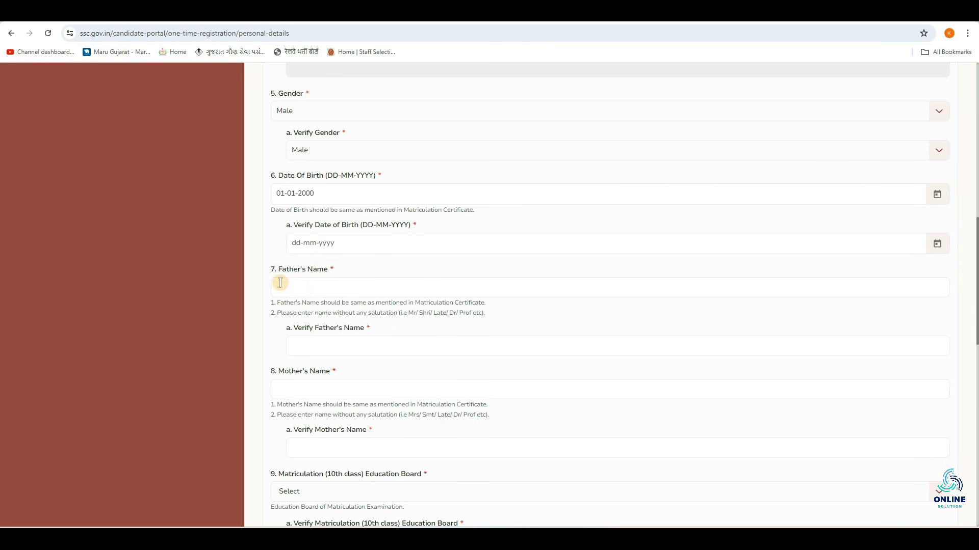
left_click(284, 282)
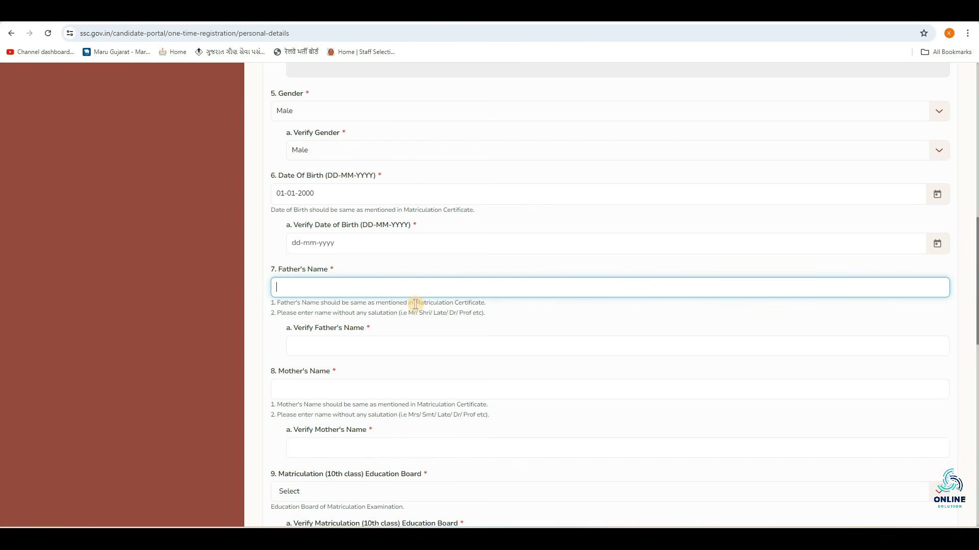
left_click_drag(416, 304, 494, 308)
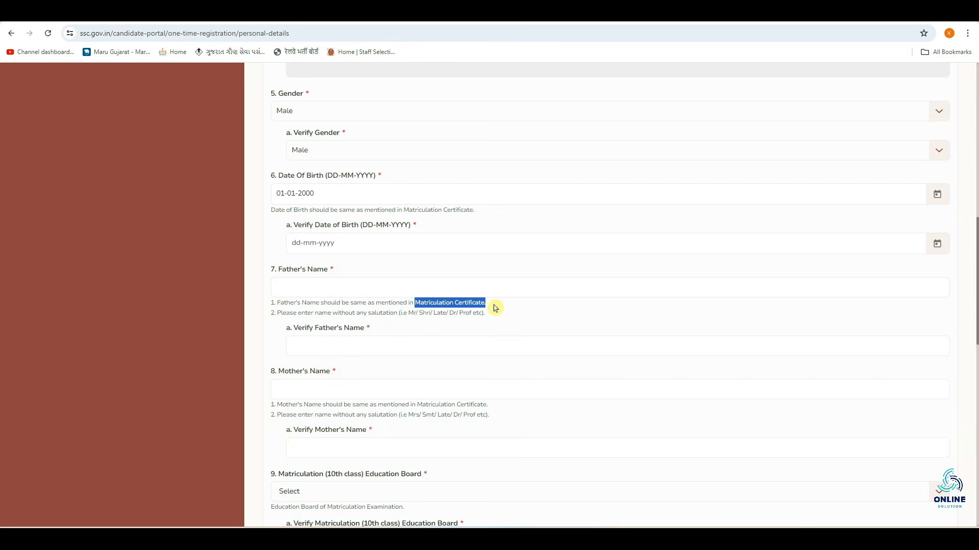
left_click(329, 286)
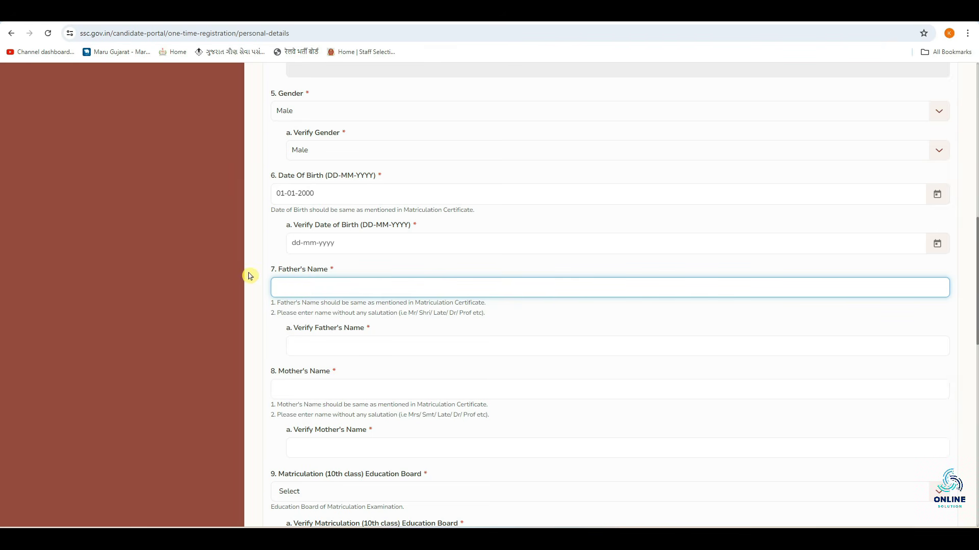
left_click(218, 378)
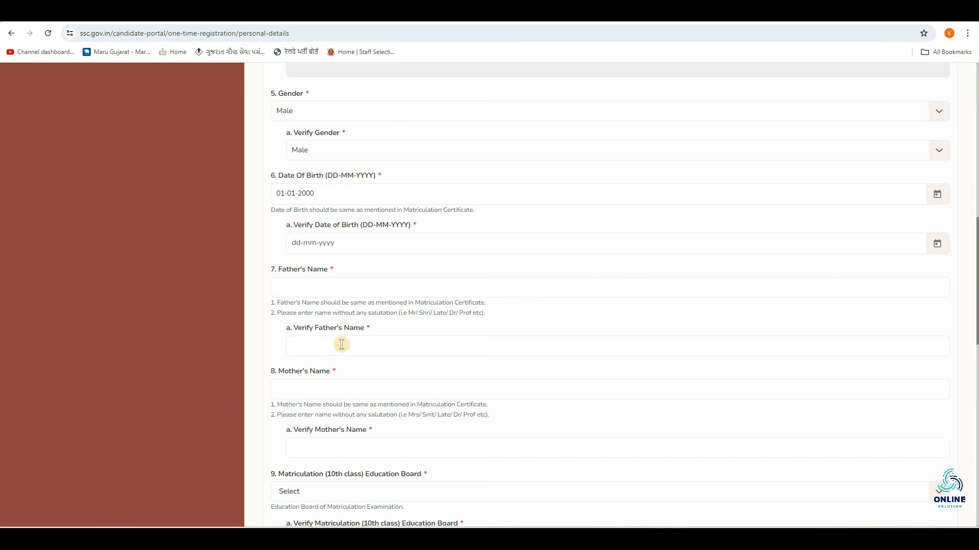
left_click(338, 347)
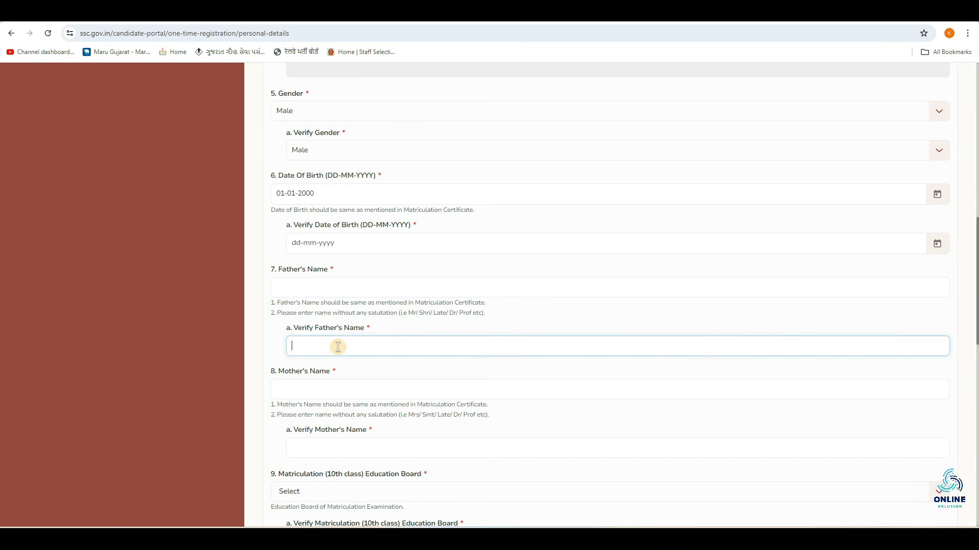
scroll(384, 341, "down", 3)
left_click(285, 231)
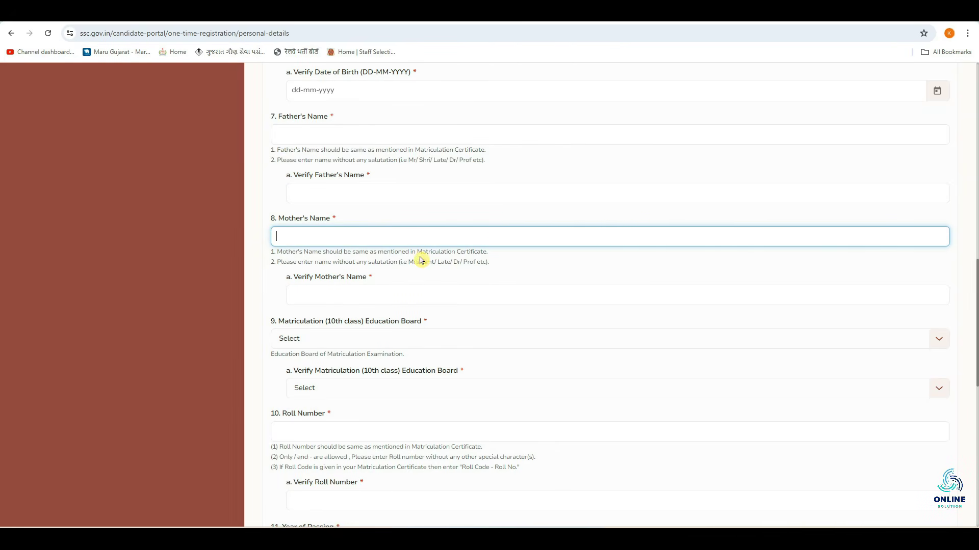
left_click_drag(418, 253, 448, 253)
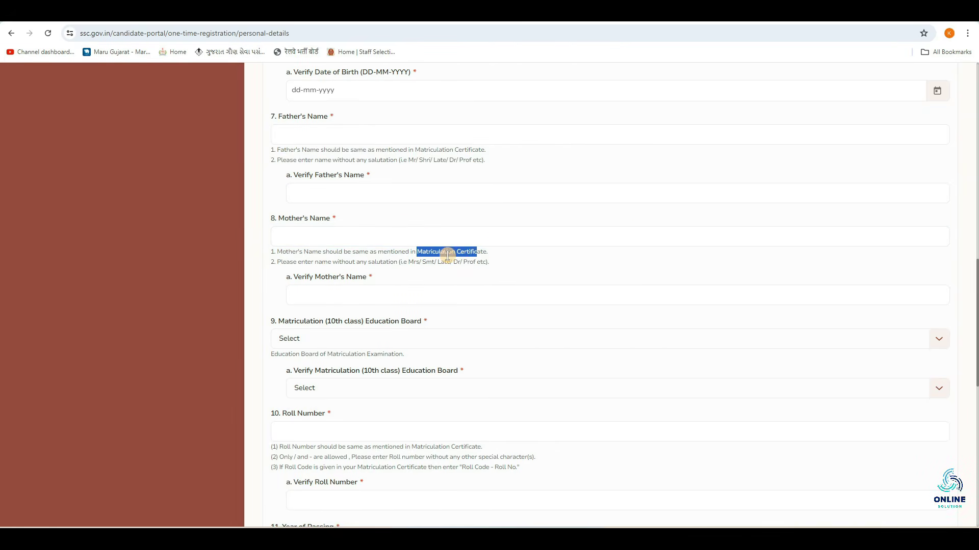
left_click(447, 255)
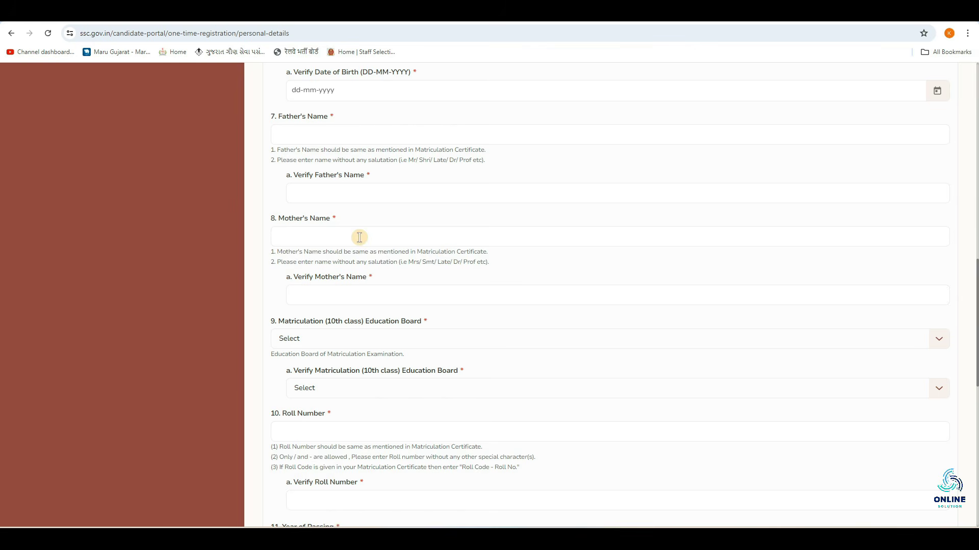
left_click(308, 233)
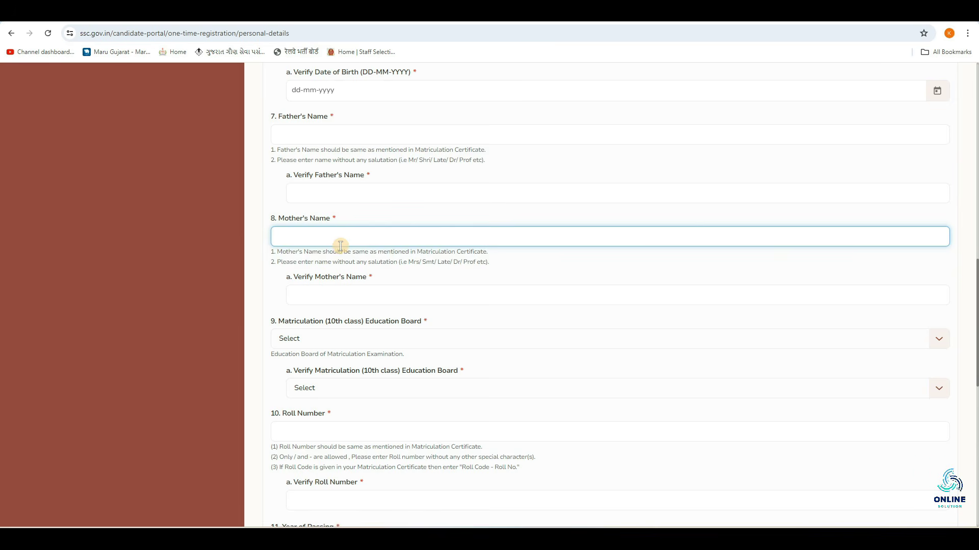
left_click(278, 284)
left_click(376, 293)
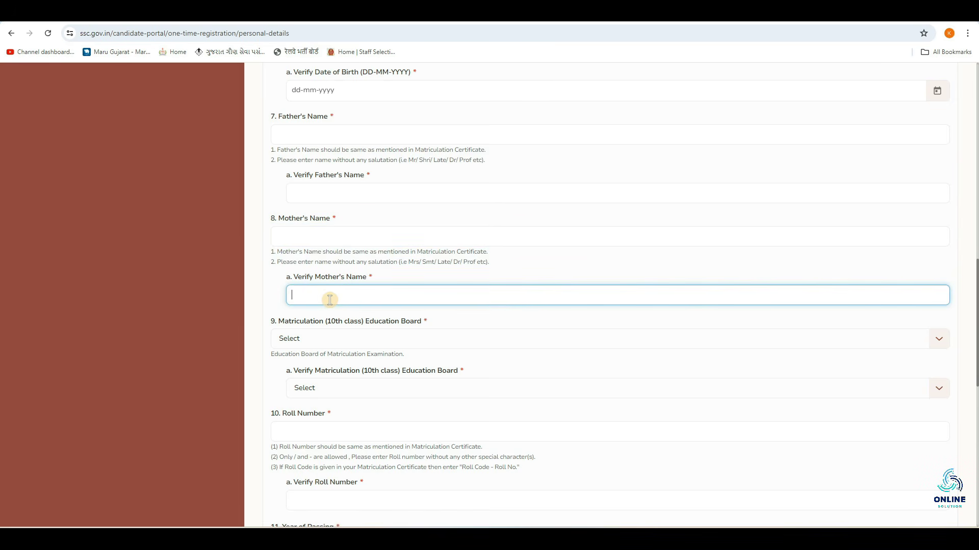
scroll(330, 299, "down", 3)
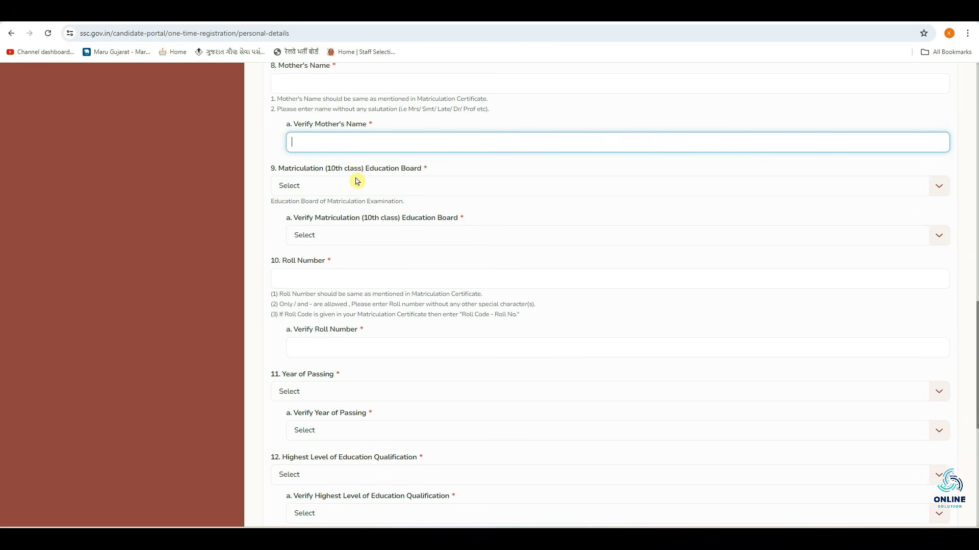
Choose Gujarat Secondary And Higher Secondary Education Board as board and verification, then go to the roll number fields
left_click(397, 189)
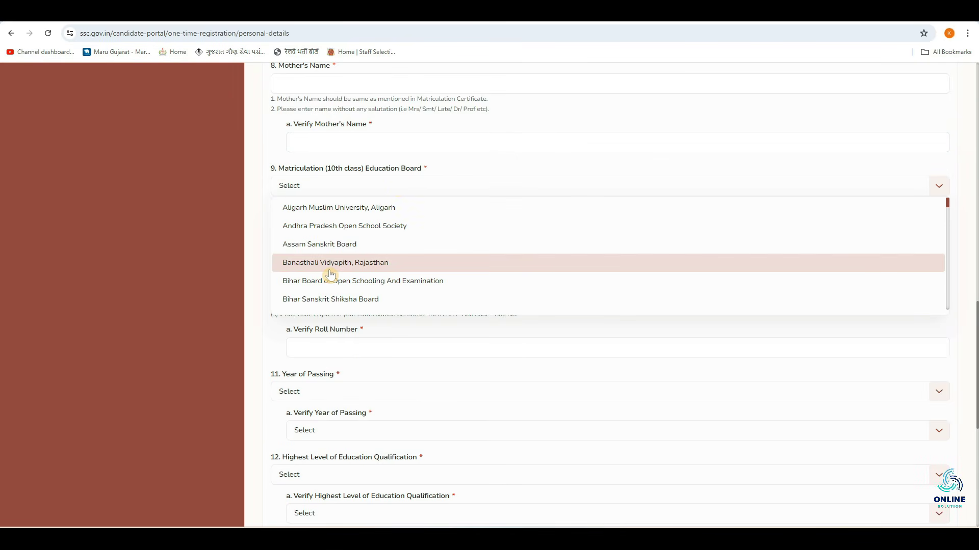
scroll(330, 274, "down", 1)
key("g")
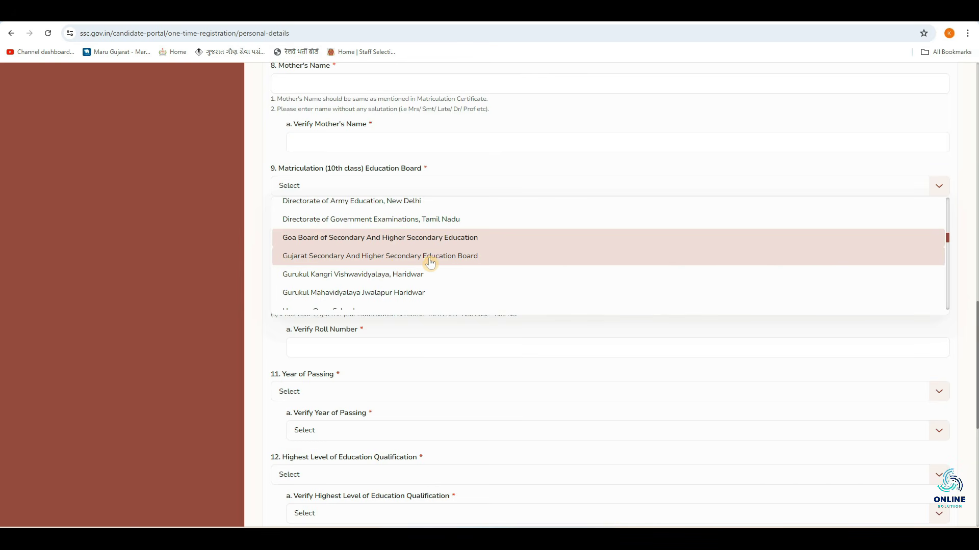
left_click(455, 262)
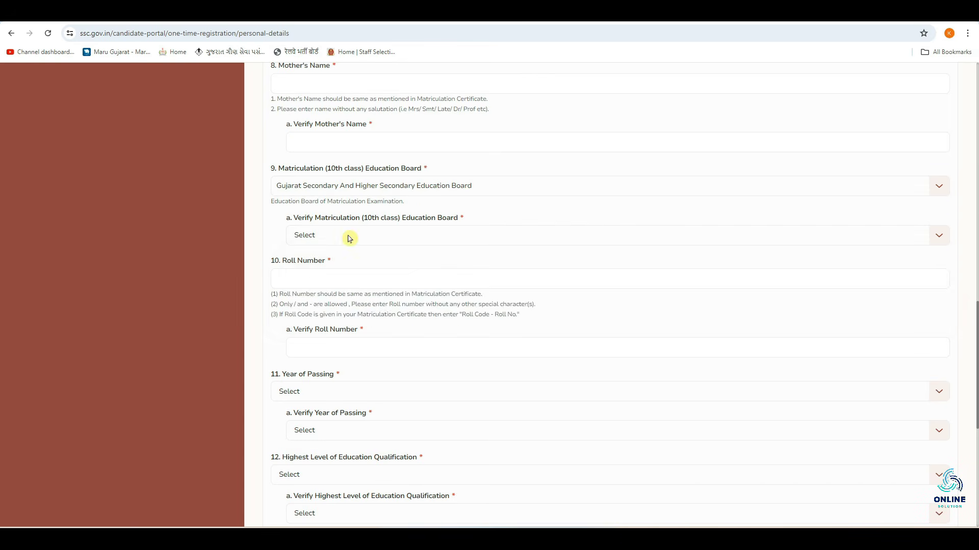
left_click(346, 236)
key("g")
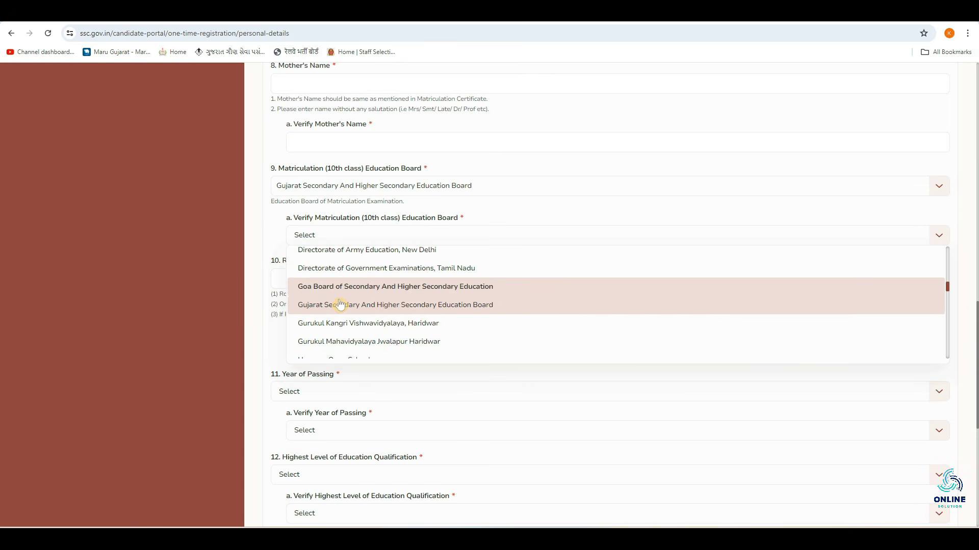
left_click(340, 308)
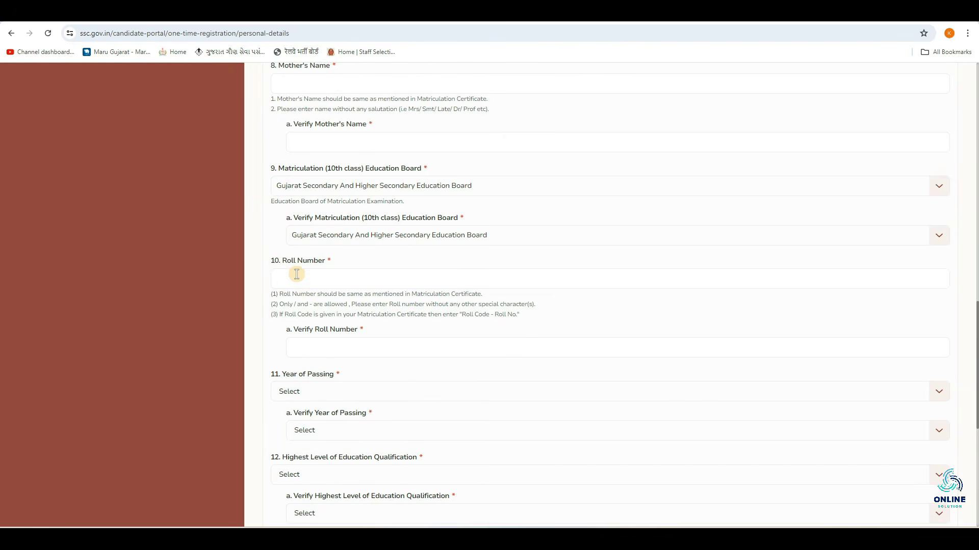
left_click(295, 275)
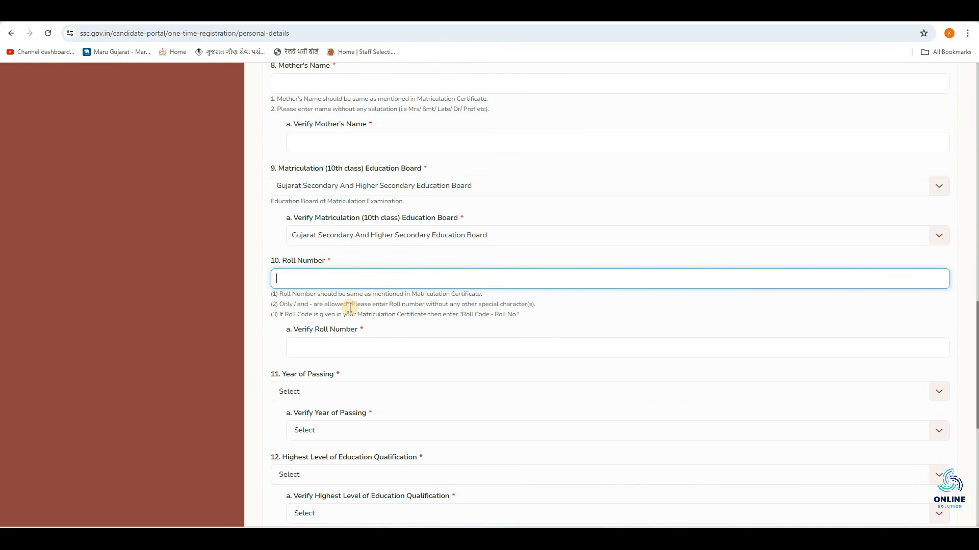
left_click(319, 348)
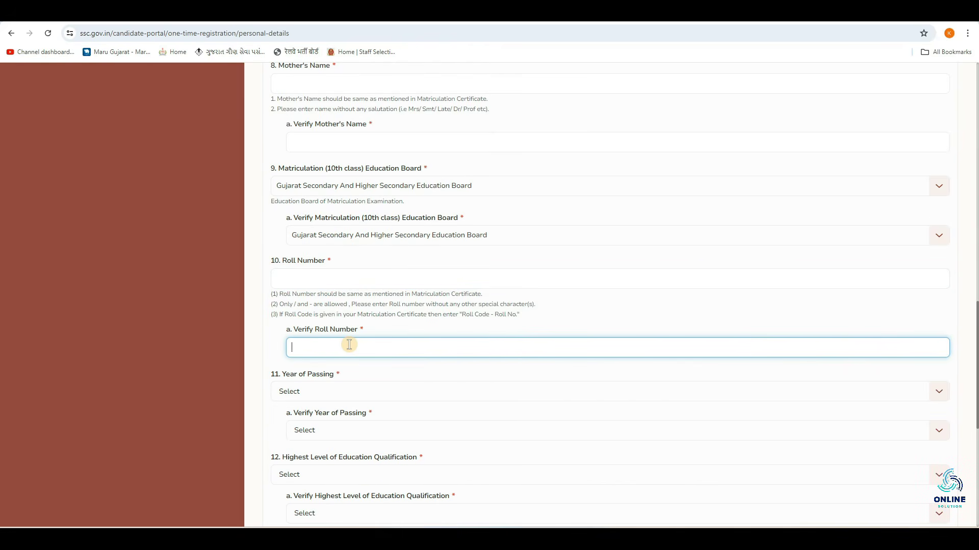
Set Year of Passing and its verification to 2015
scroll(323, 291, "down", 2)
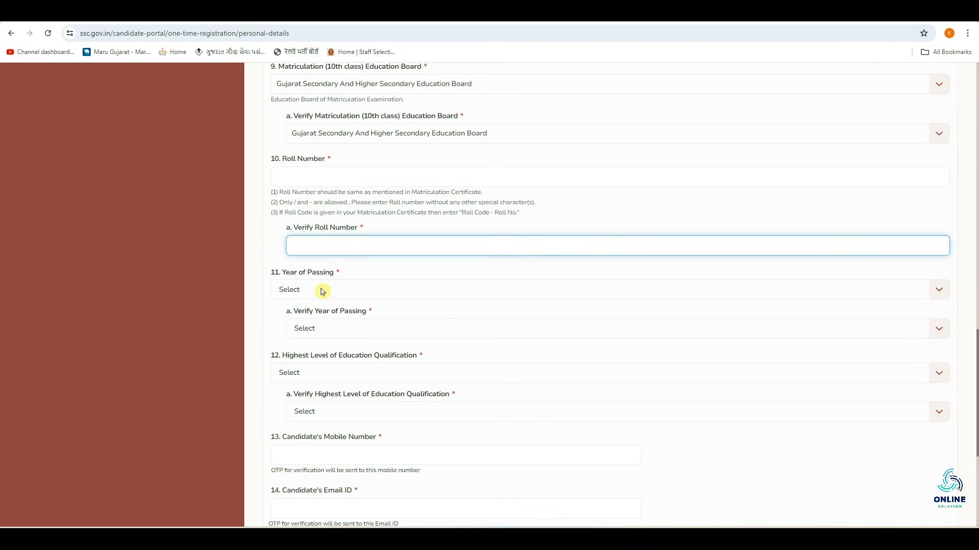
left_click(322, 292)
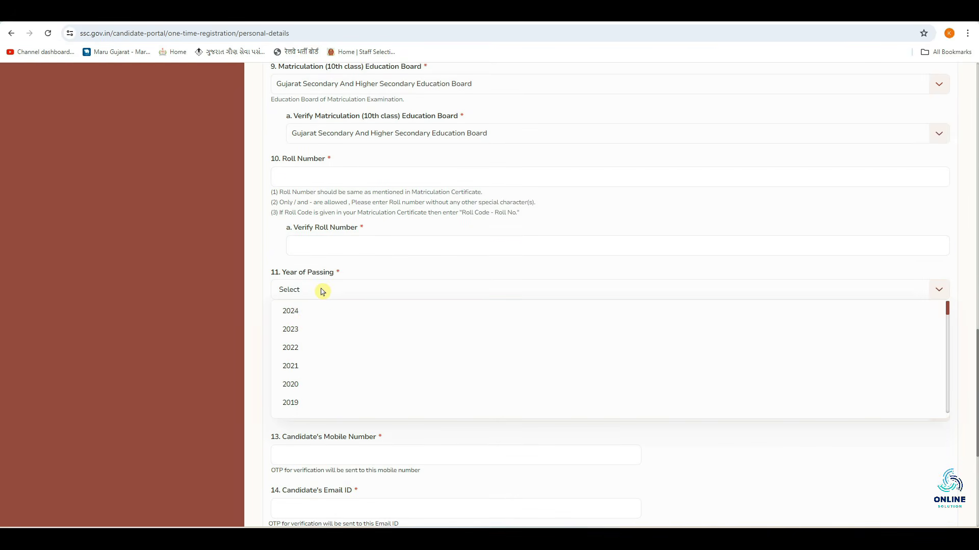
scroll(341, 393, "down", 2)
scroll(342, 393, "down", 3)
left_click(304, 342)
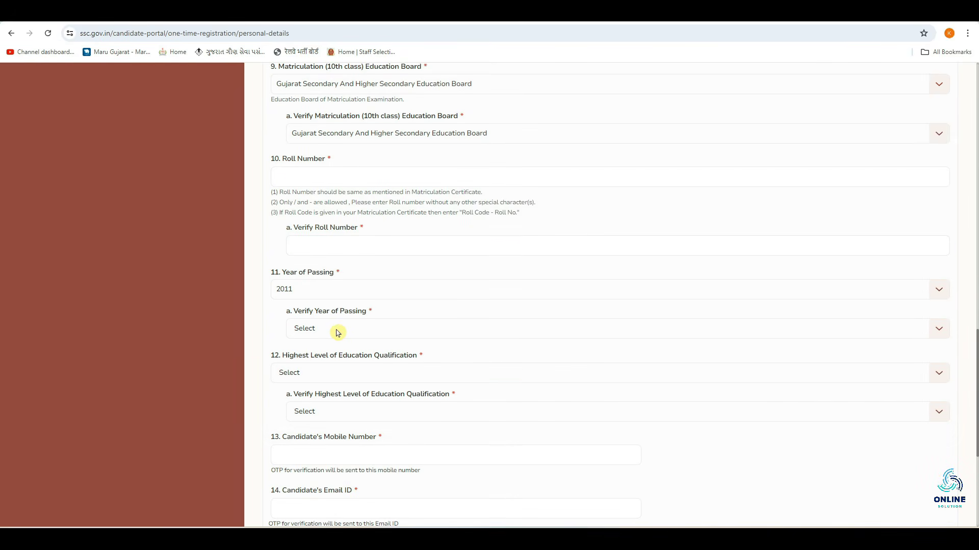
left_click(336, 330)
Set Highest Education Qualification and its verification to Graduation
scroll(312, 393, "down", 3)
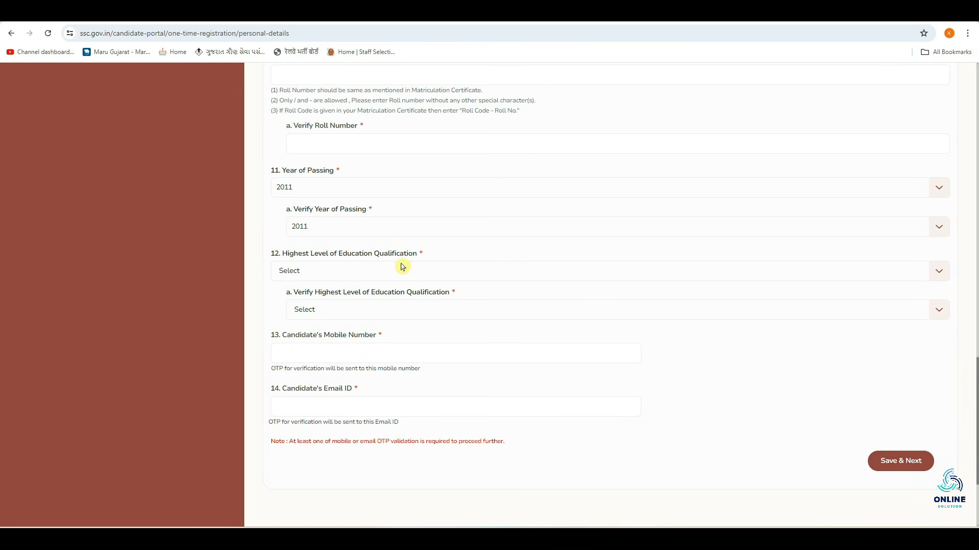
left_click(432, 271)
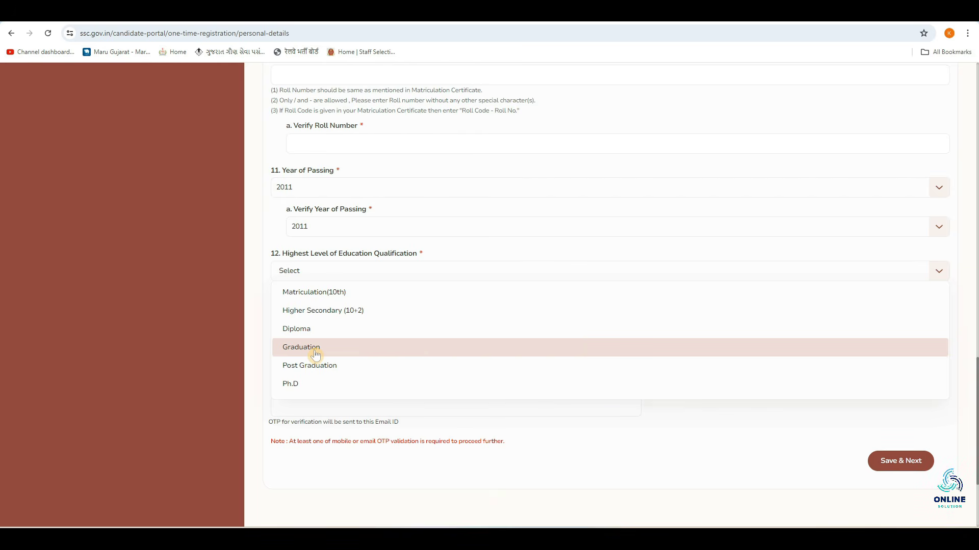
left_click(344, 348)
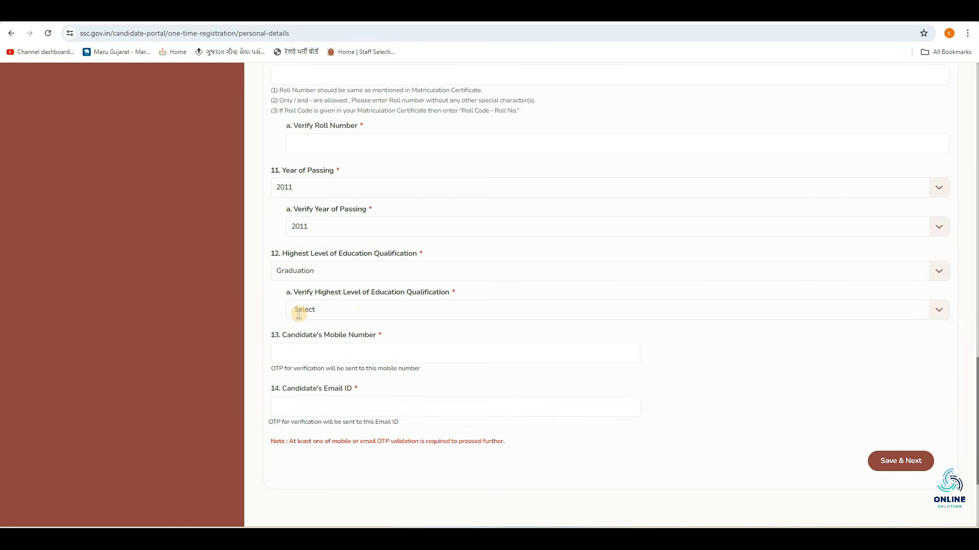
left_click(360, 314)
left_click(357, 394)
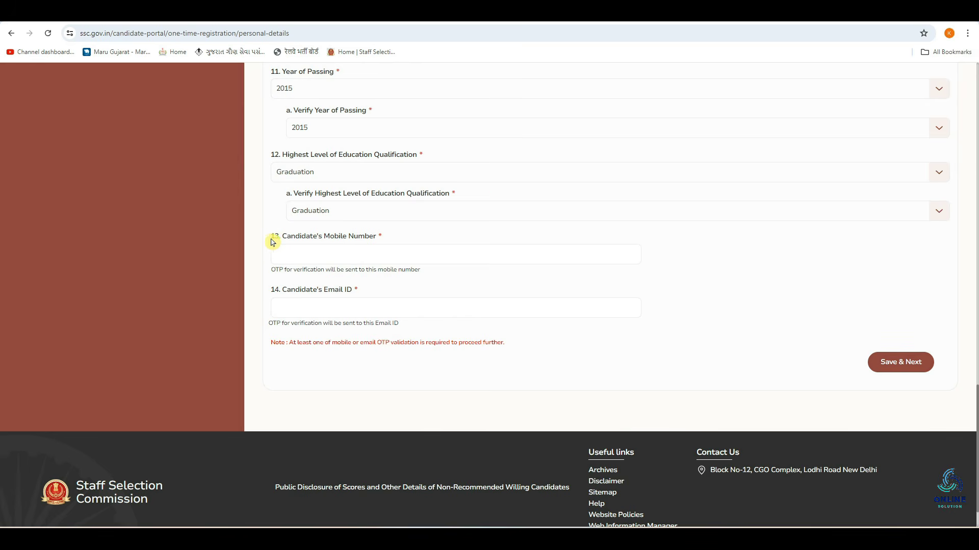
Paste the candidate's mobile number and validate it with its one-time code
left_click(320, 255)
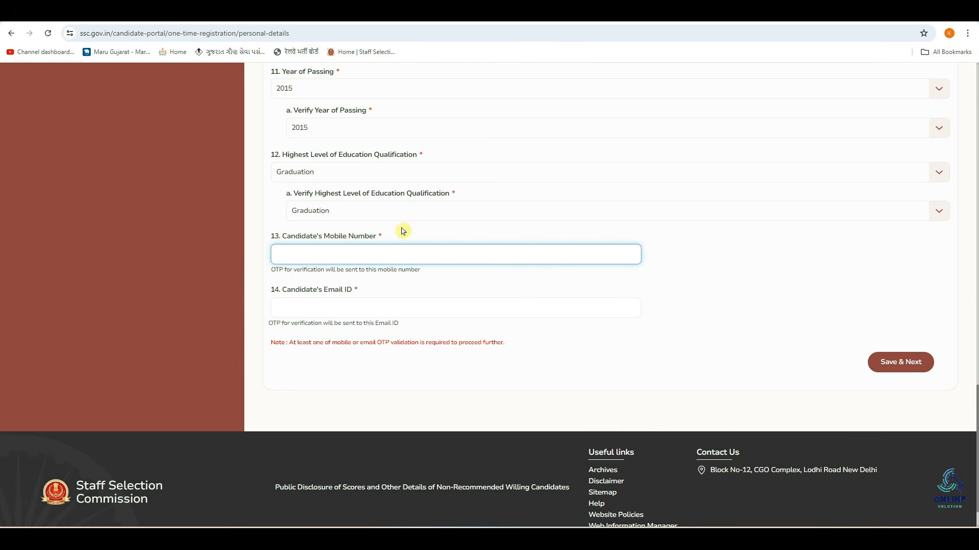
key("ctrl+v")
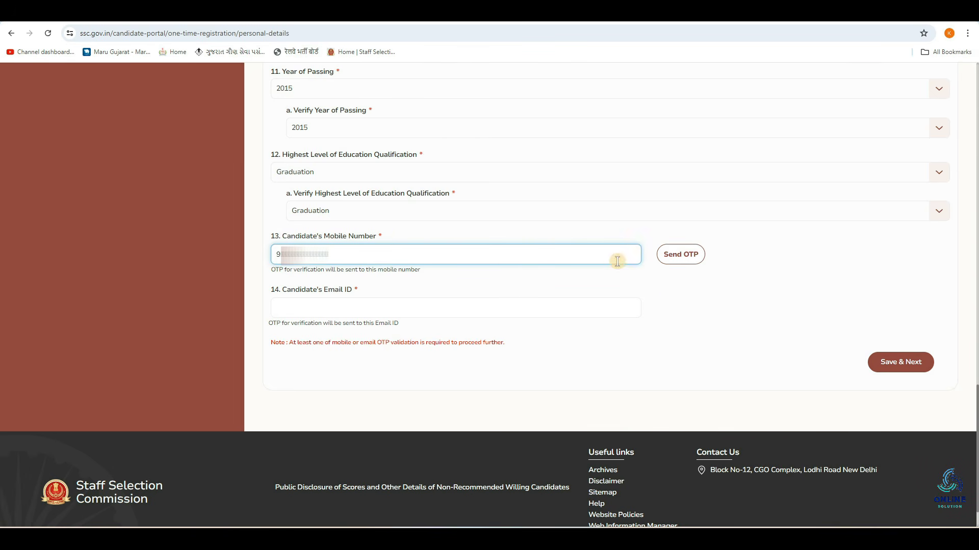
left_click(678, 257)
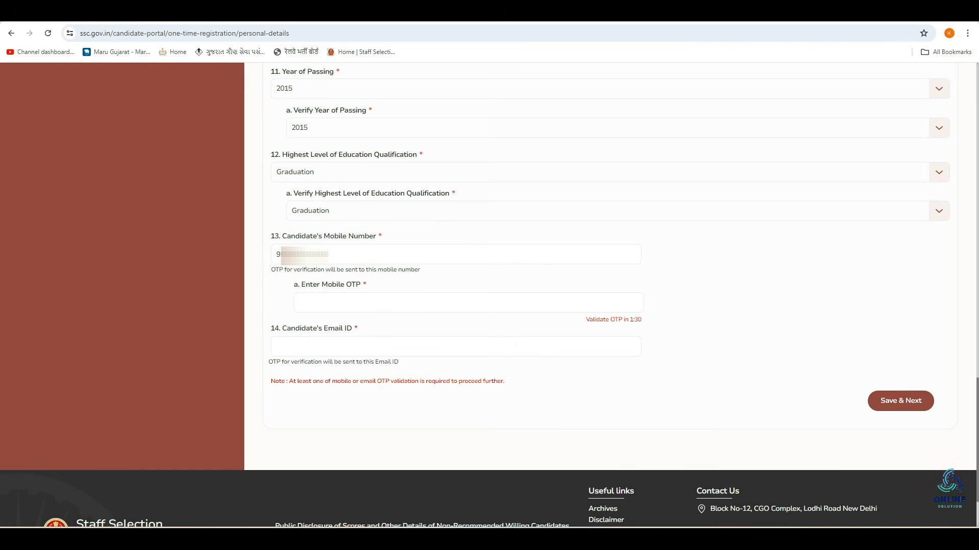
left_click(326, 296)
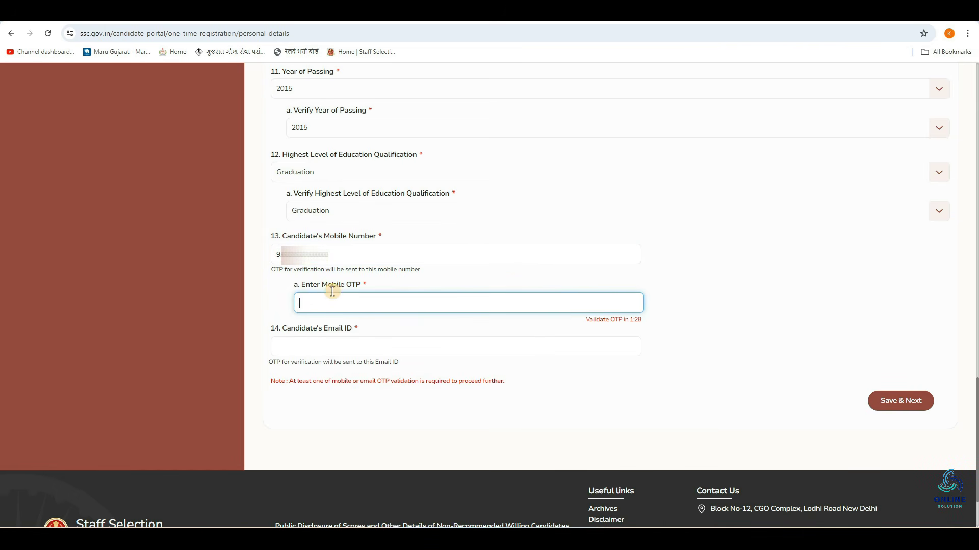
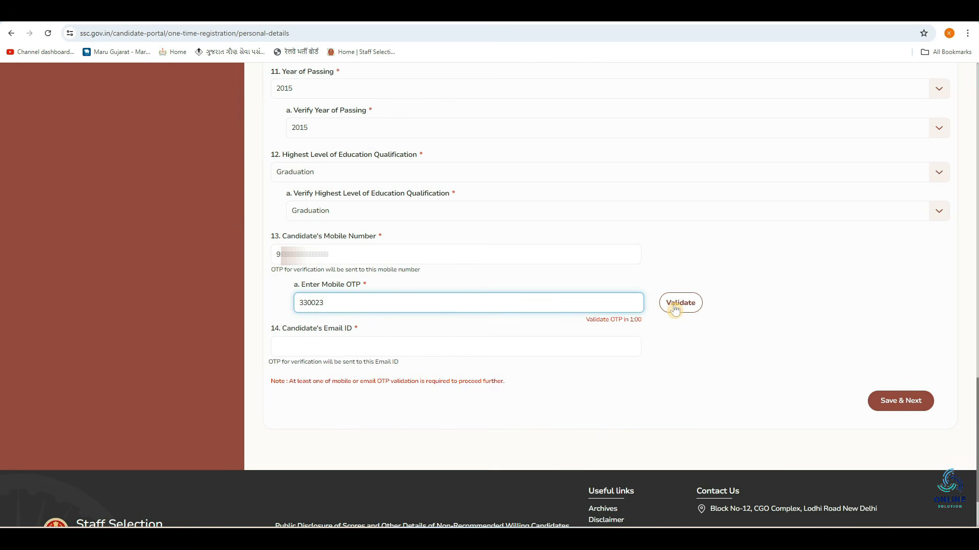
left_click(674, 309)
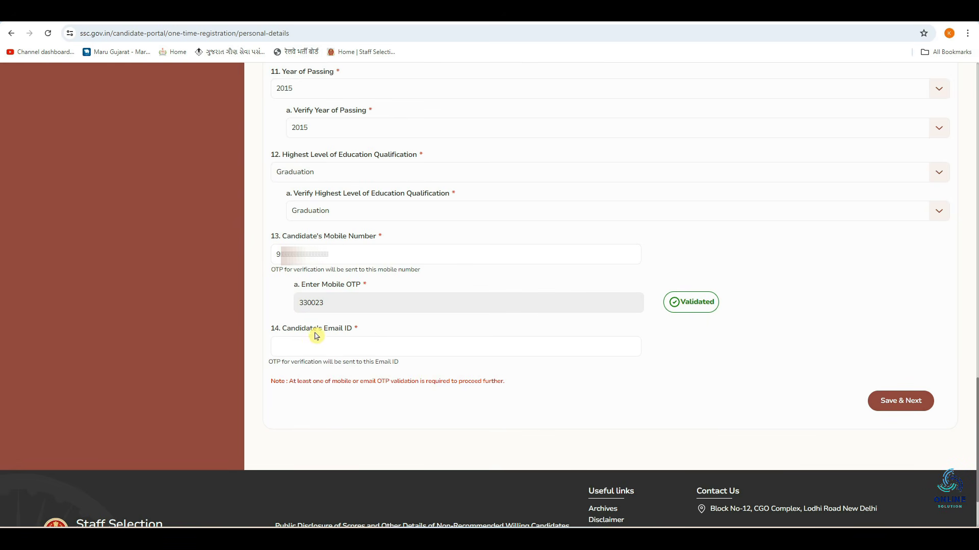
Paste the candidate's e-mail address and validate it with its one-time code
left_click(336, 346)
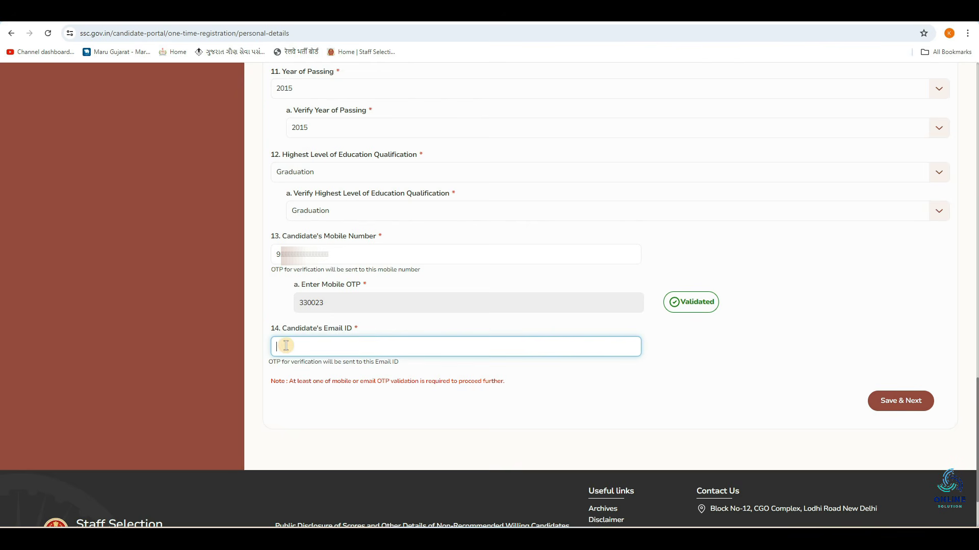
key("ctrl+v")
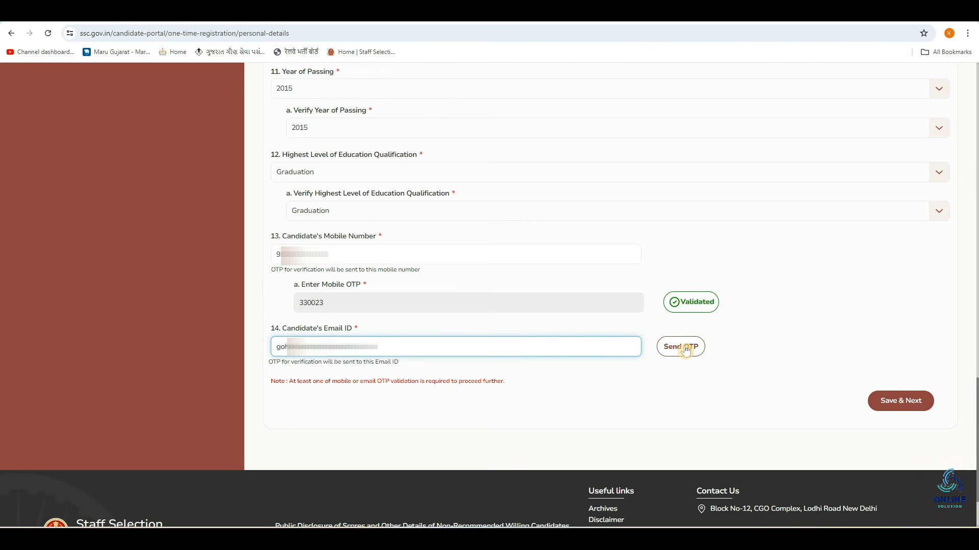
left_click(693, 351)
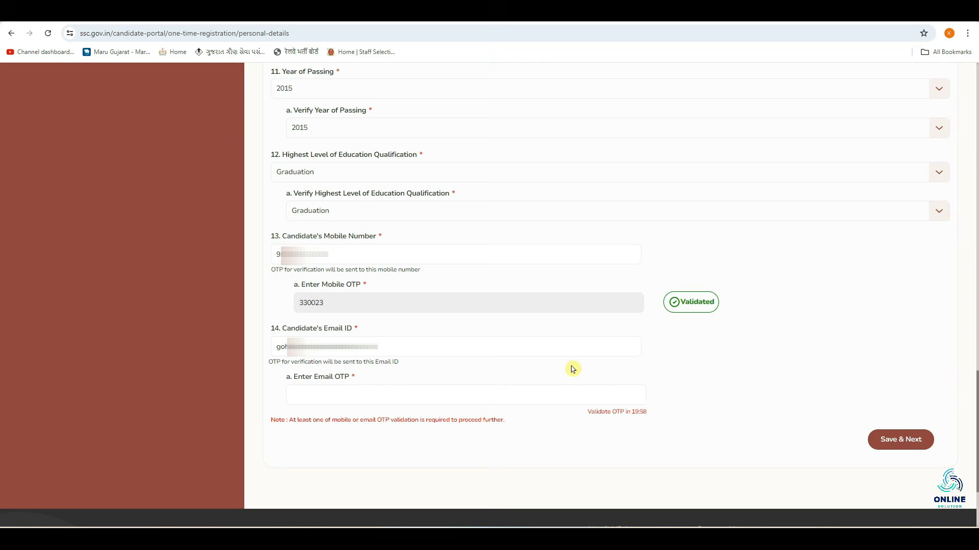
left_click(394, 397)
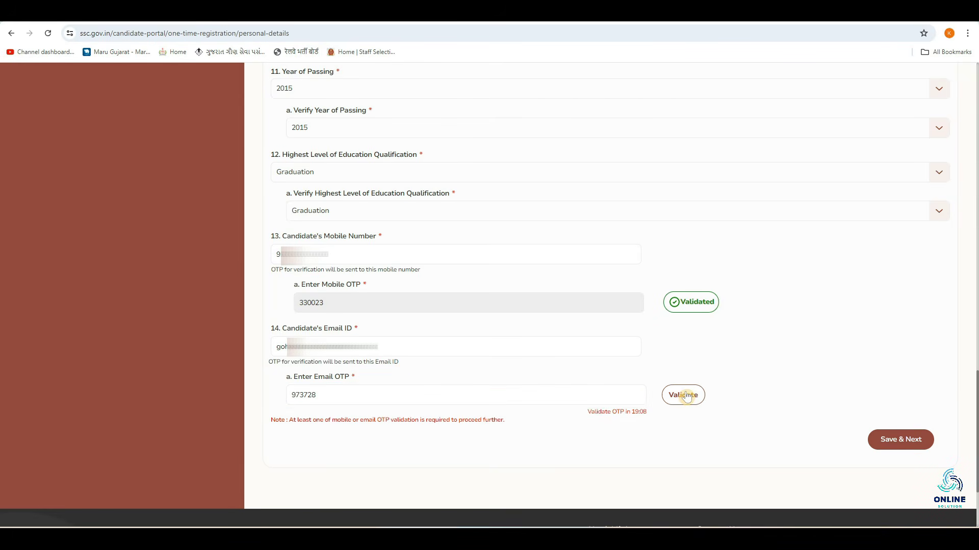
left_click(686, 397)
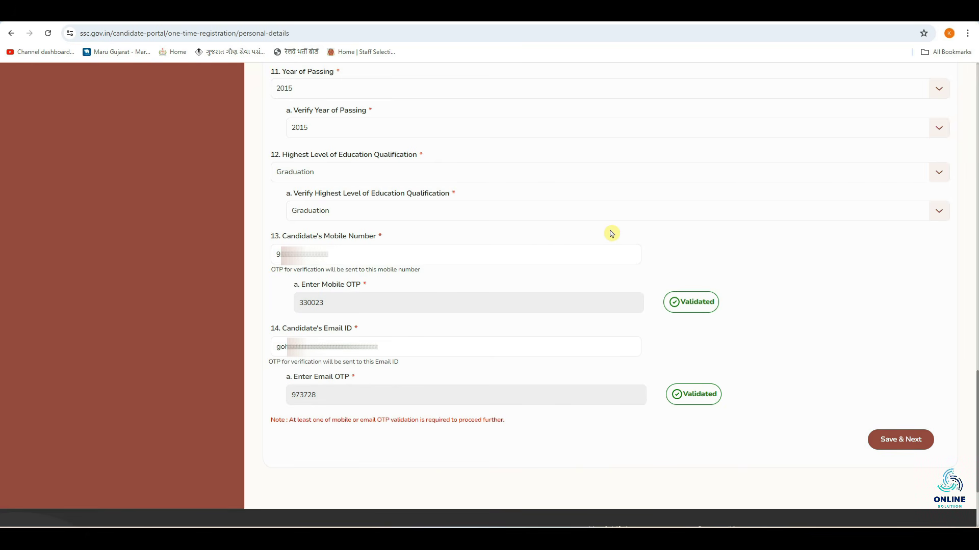
Save & Next the personal details, note the issued registration number, and continue
left_click(913, 449)
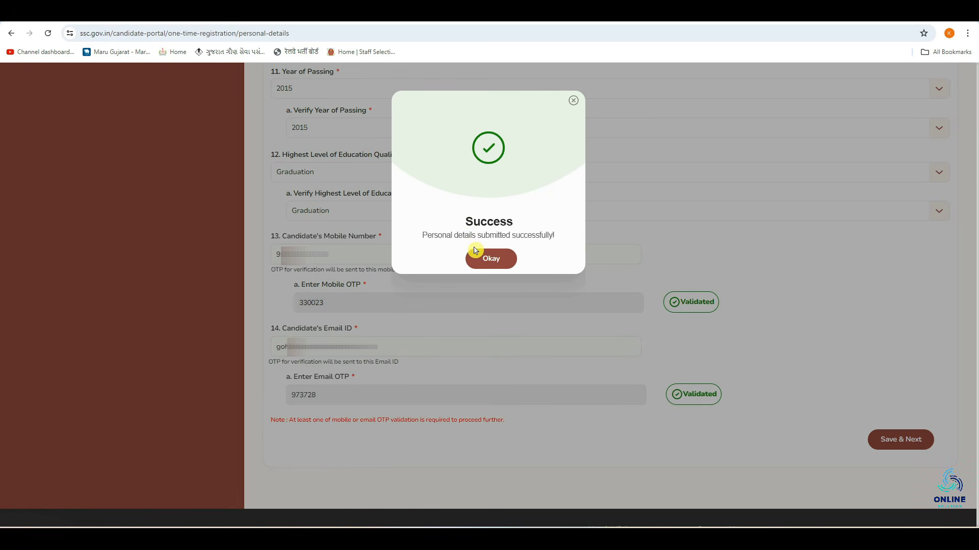
left_click(499, 260)
left_click_drag(563, 175, 668, 180)
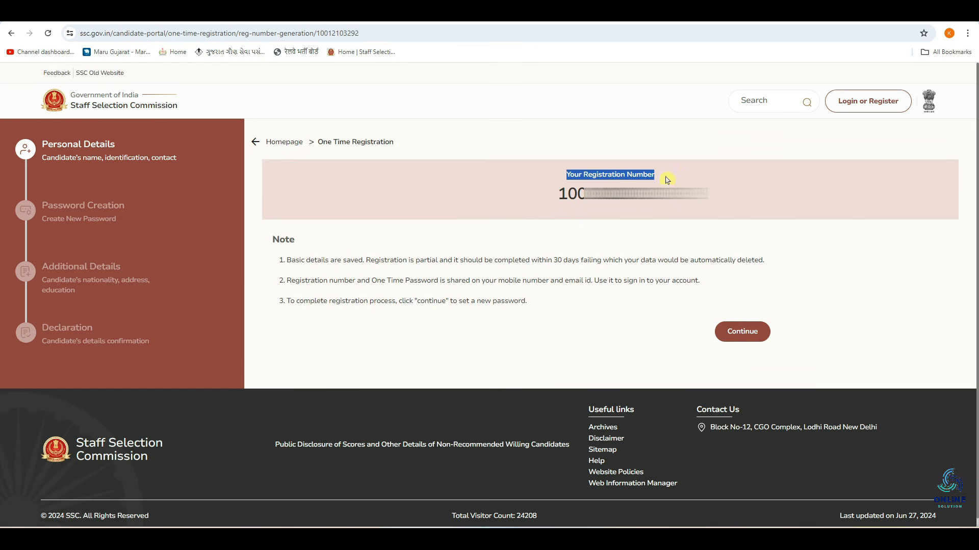
left_click(540, 198)
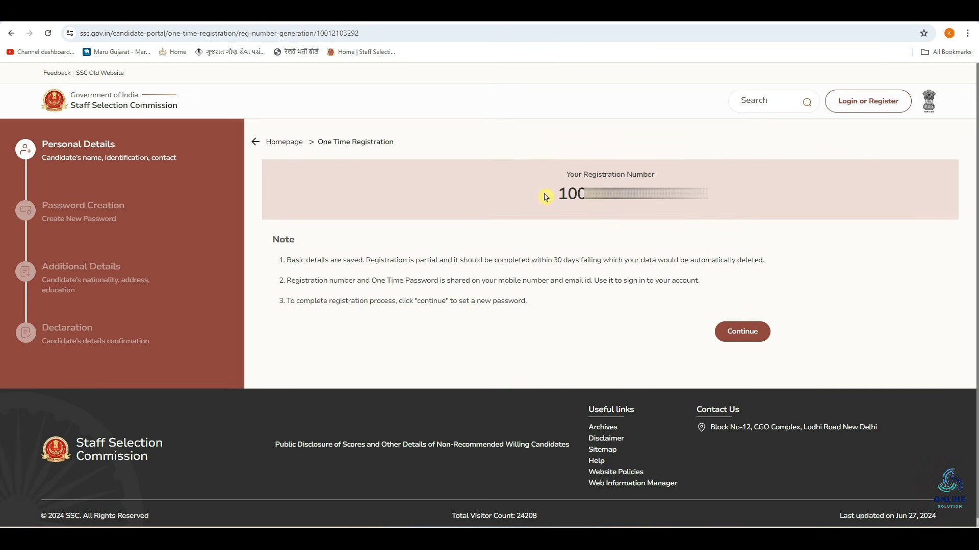
left_click_drag(546, 197, 678, 196)
left_click(616, 297)
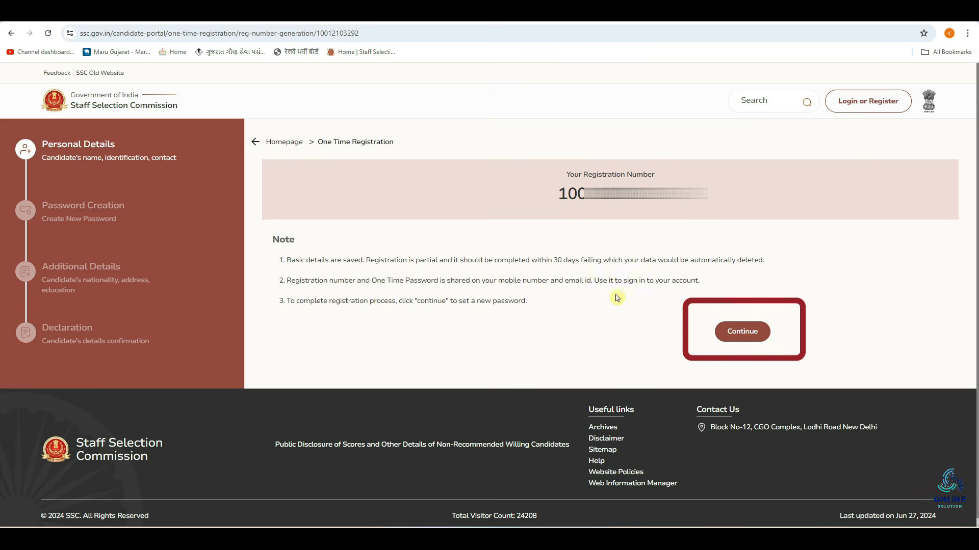
left_click(742, 332)
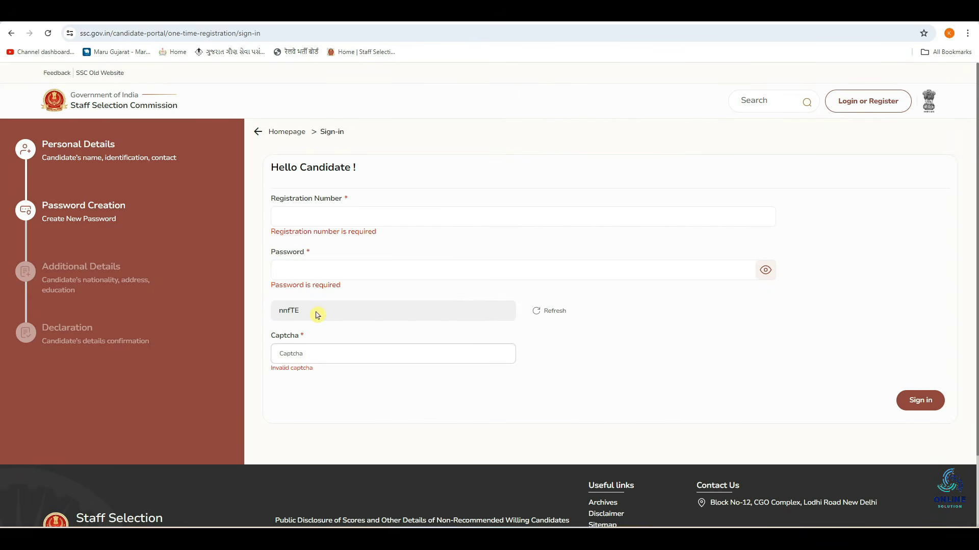
Fill in the captcha and sign in to reach the Set a New Password page
left_click(305, 354)
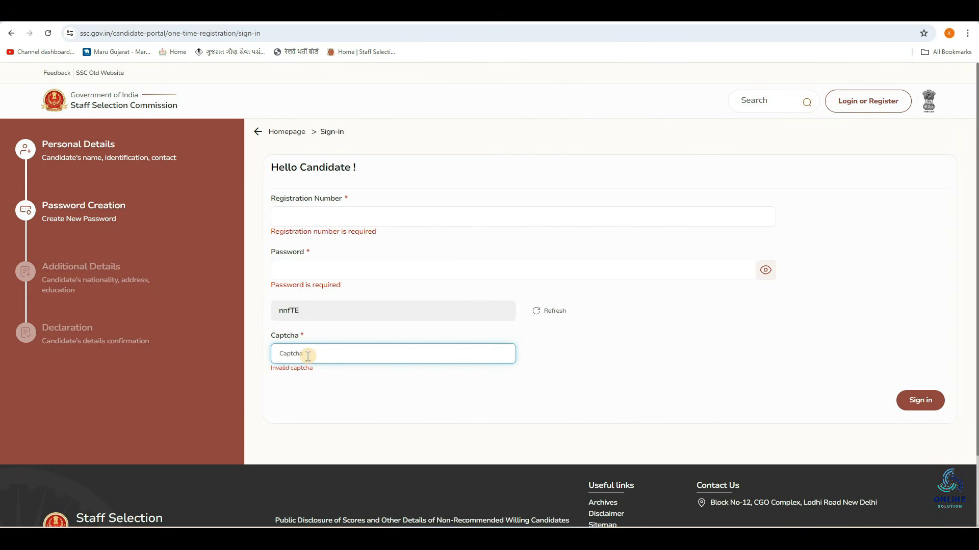
left_click(909, 400)
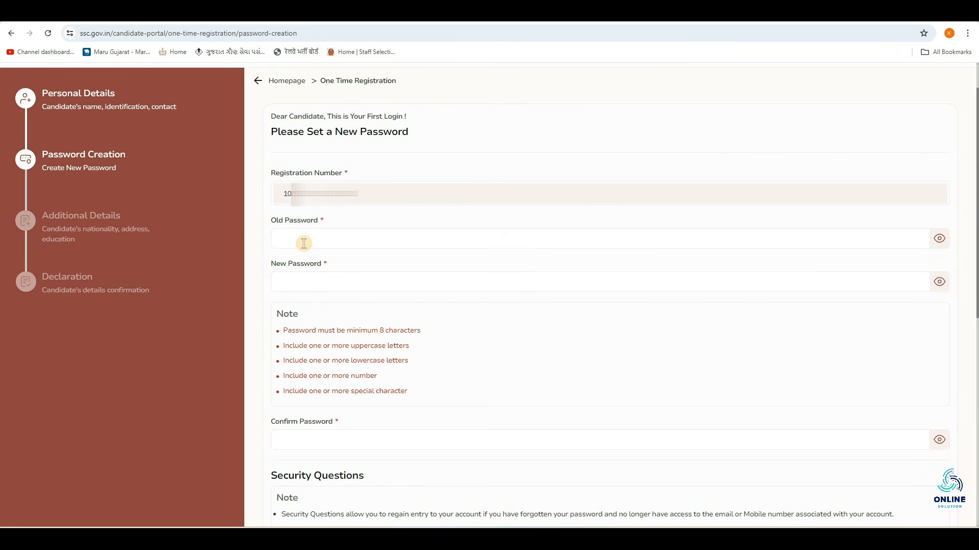
Enter the old password and review the rules: 8+ characters, uppercase, number, special character
left_click(304, 243)
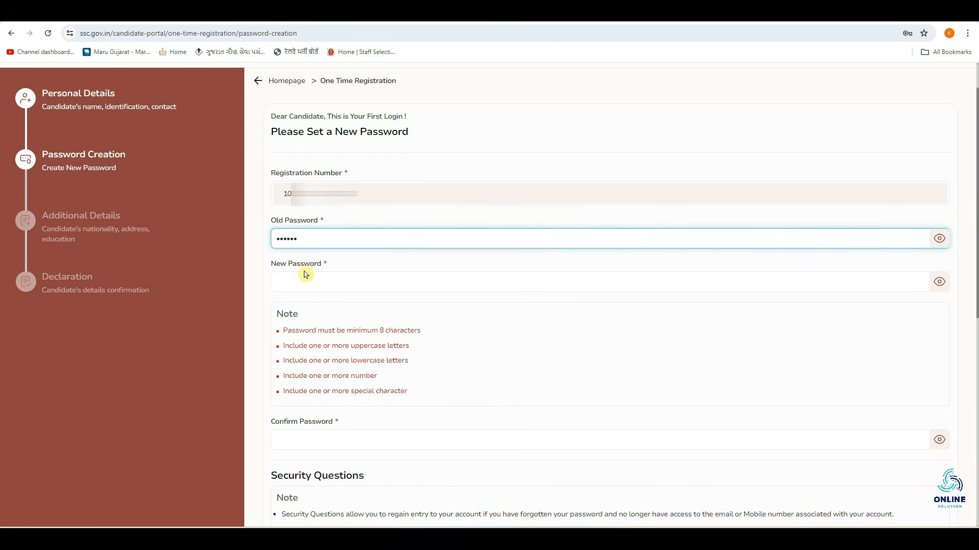
left_click(304, 277)
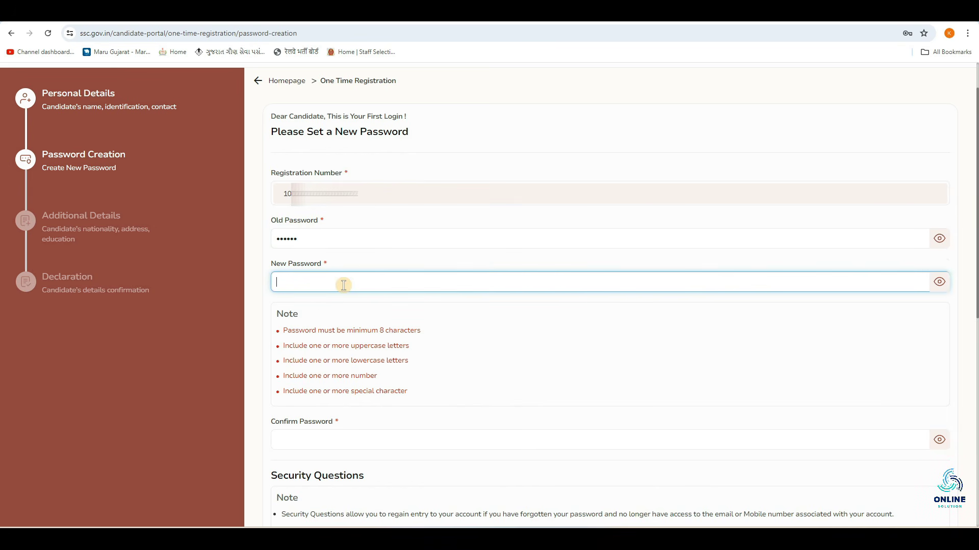
left_click(348, 362)
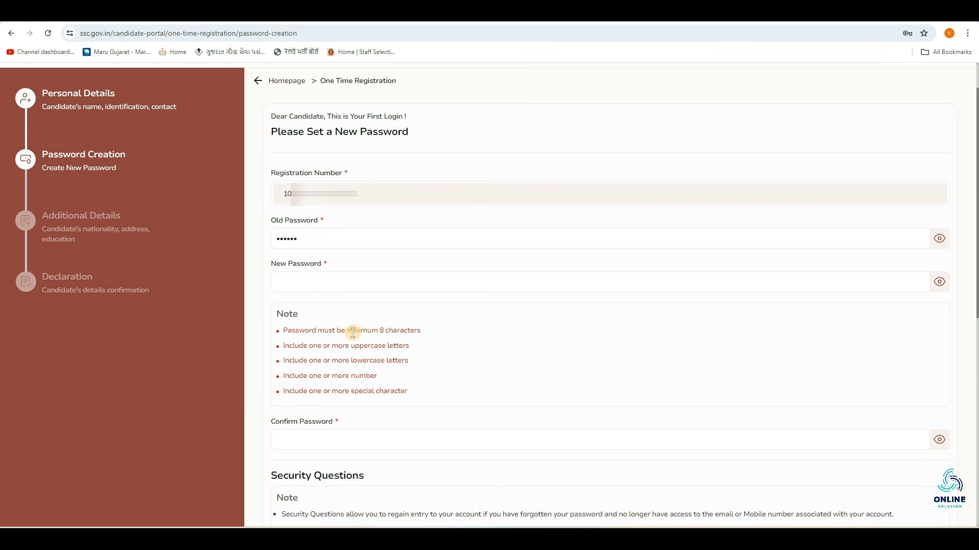
left_click_drag(346, 331, 398, 332)
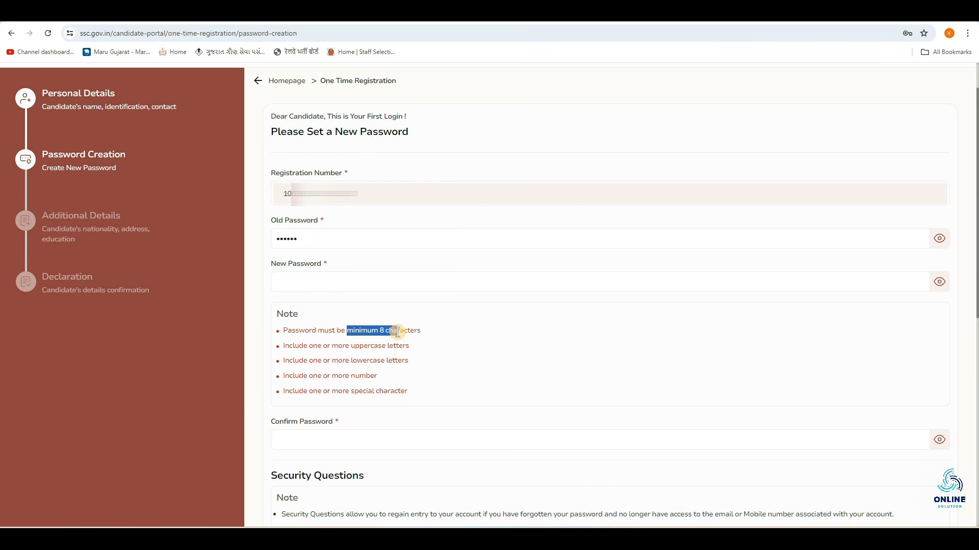
left_click(366, 348)
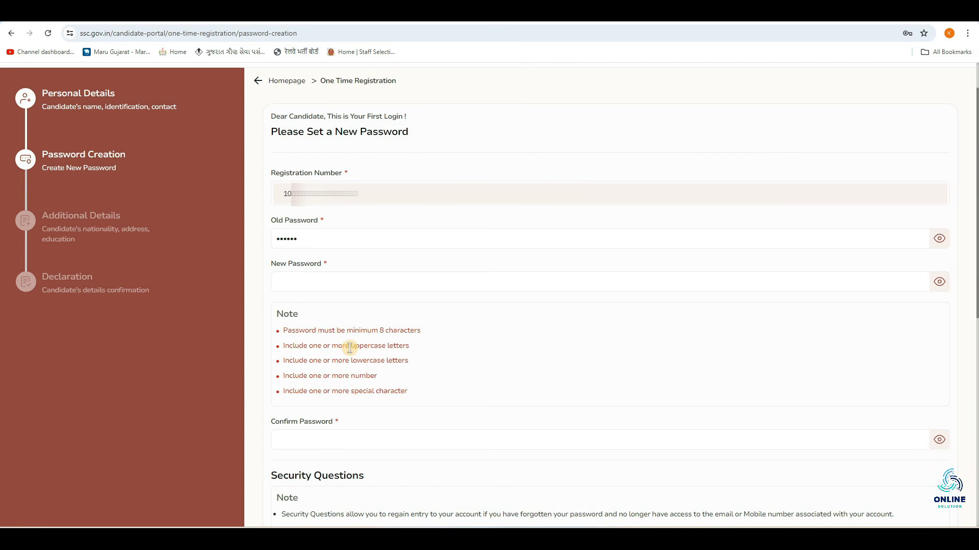
left_click_drag(350, 349, 380, 363)
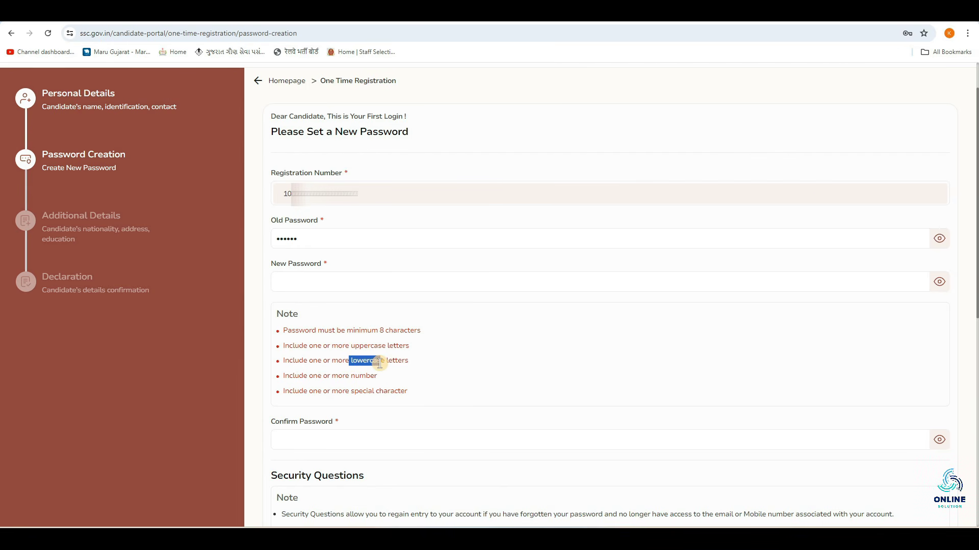
left_click(325, 380)
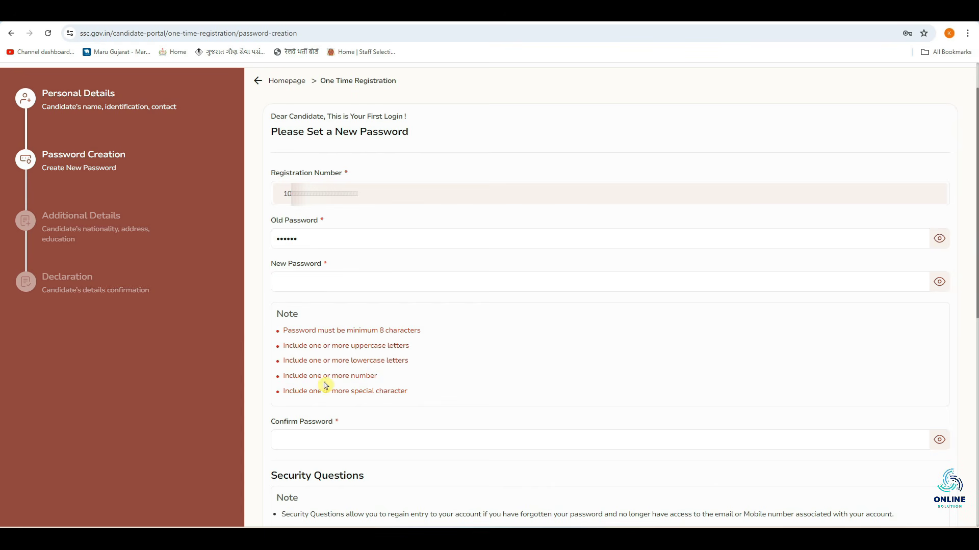
left_click_drag(308, 378, 382, 378)
left_click_drag(303, 392, 404, 393)
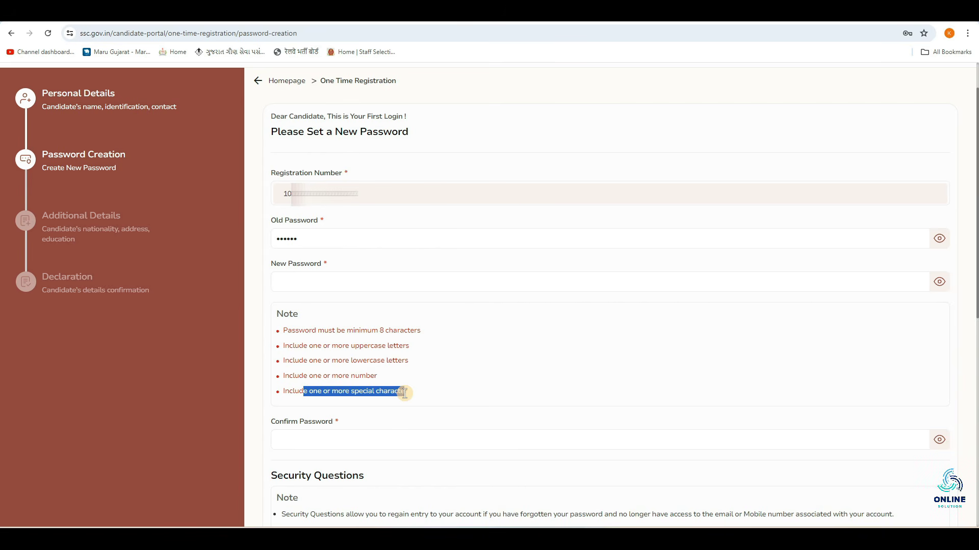
left_click(324, 342)
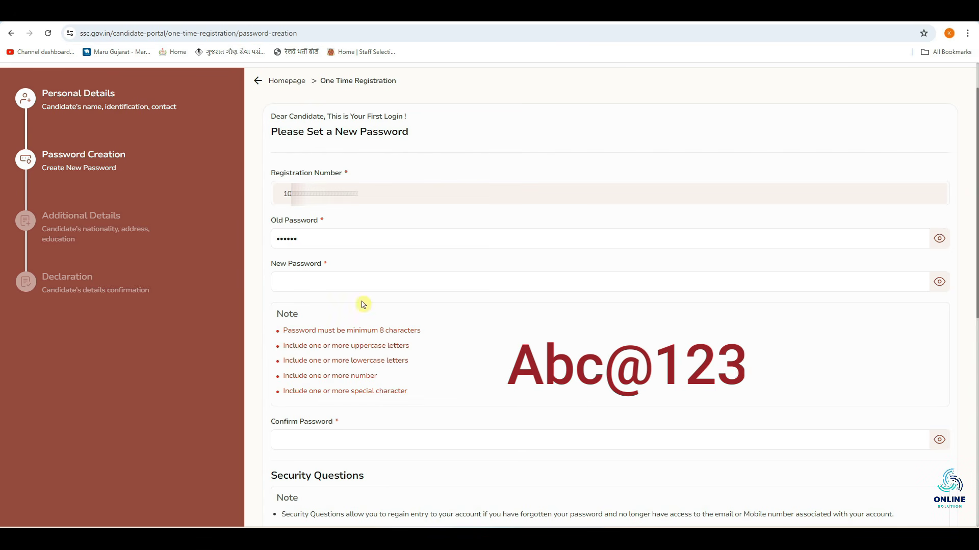
Move through the New Password field to Confirm Password
left_click(367, 280)
left_click(318, 284)
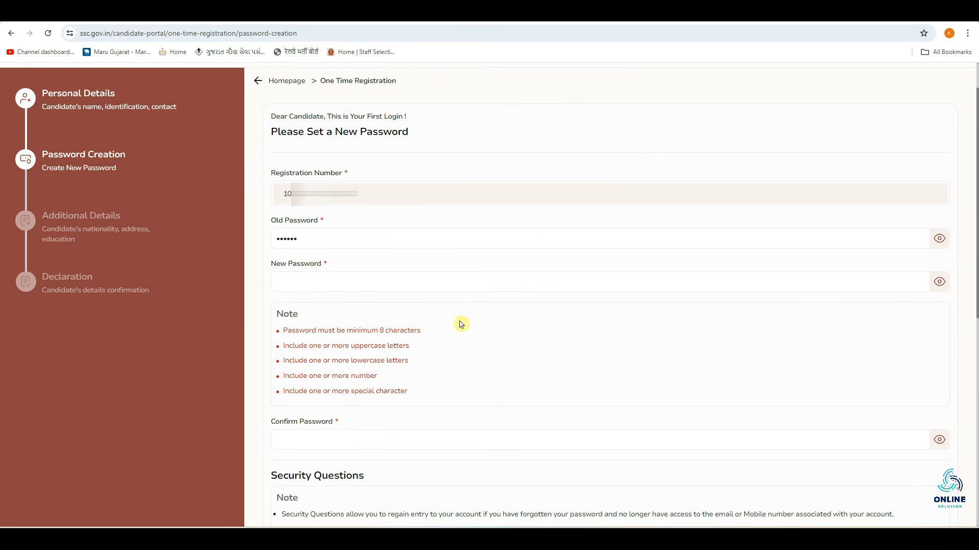
left_click(351, 442)
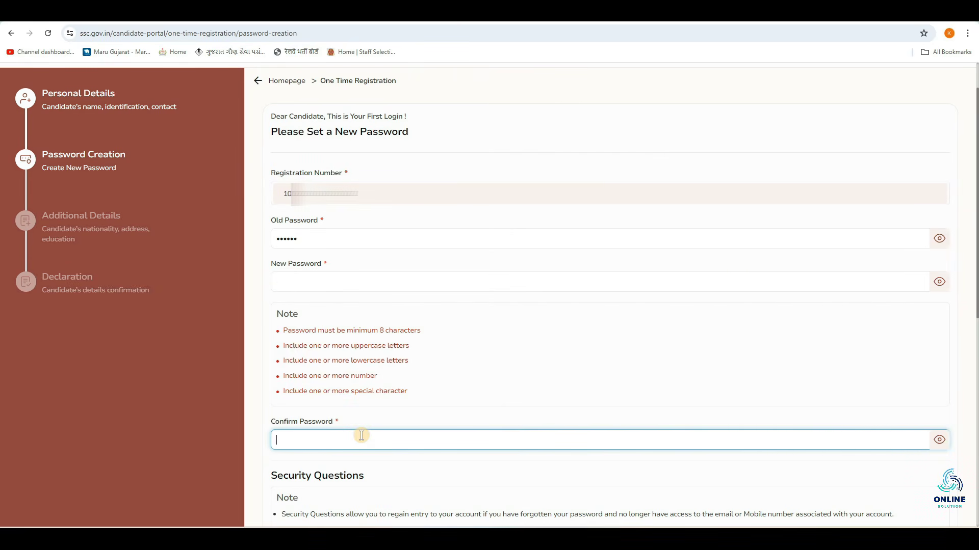
Choose 'What city were you born in?' as the first security question
scroll(361, 435, "down", 6)
left_click_drag(271, 170, 361, 184)
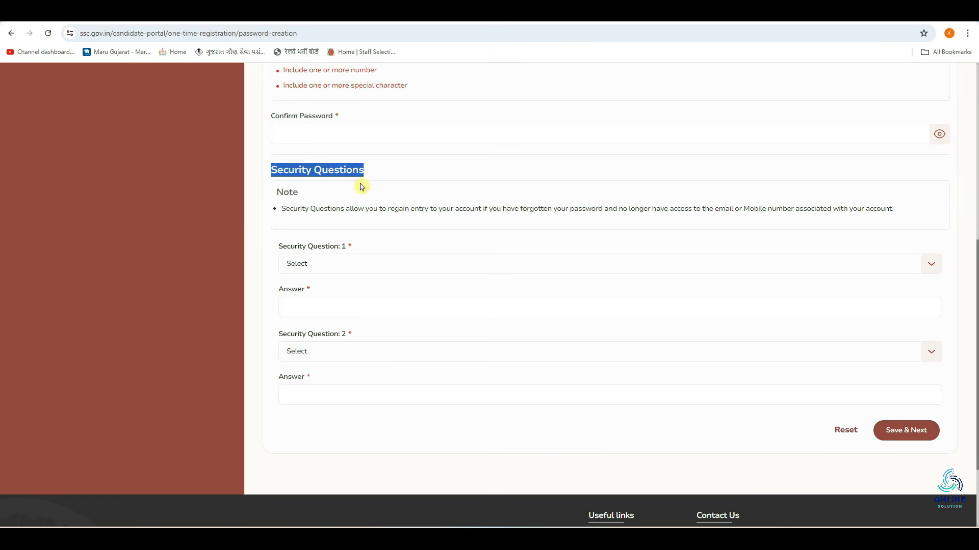
left_click(361, 184)
left_click_drag(271, 176, 367, 173)
left_click(398, 172)
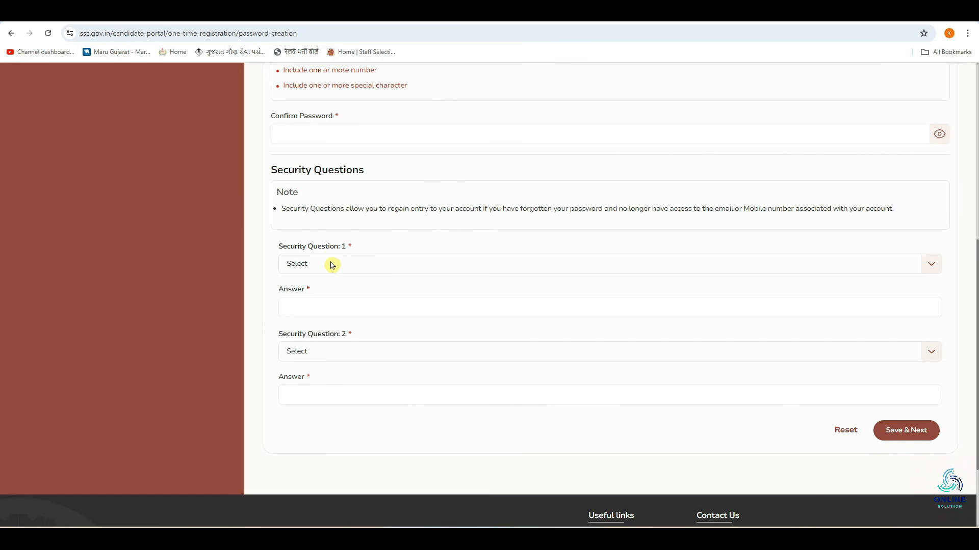
left_click(327, 265)
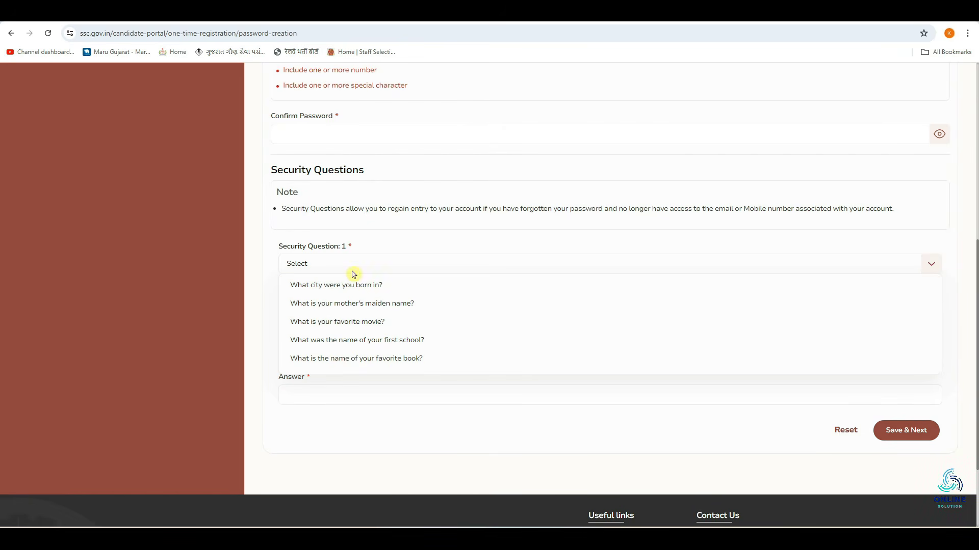
left_click(412, 289)
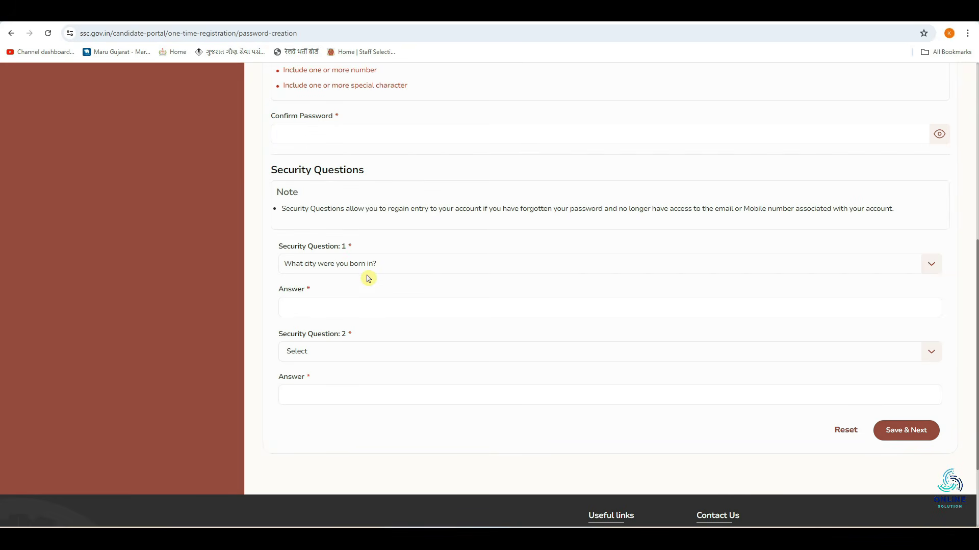
Choose 'What is your favorite movie?' as the second security question and save the password step
left_click(323, 309)
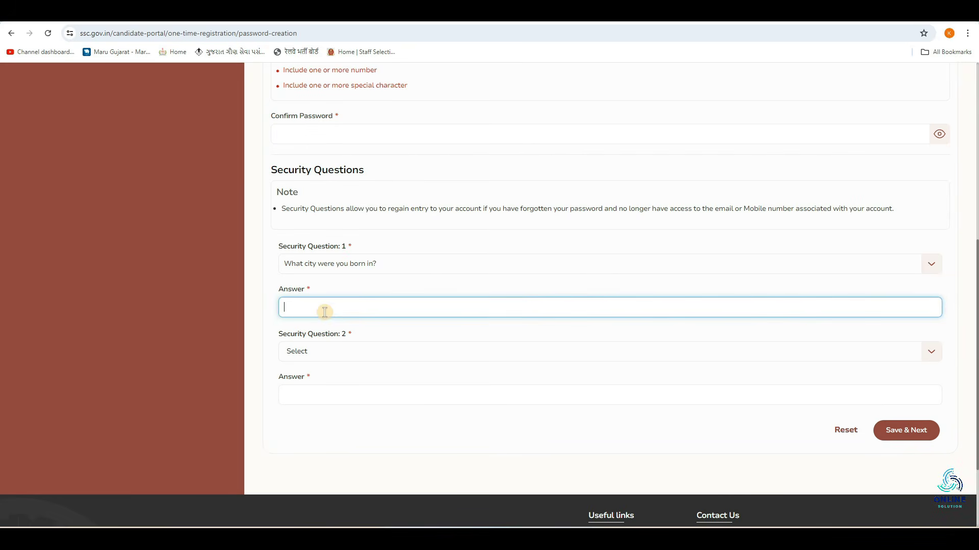
left_click(317, 352)
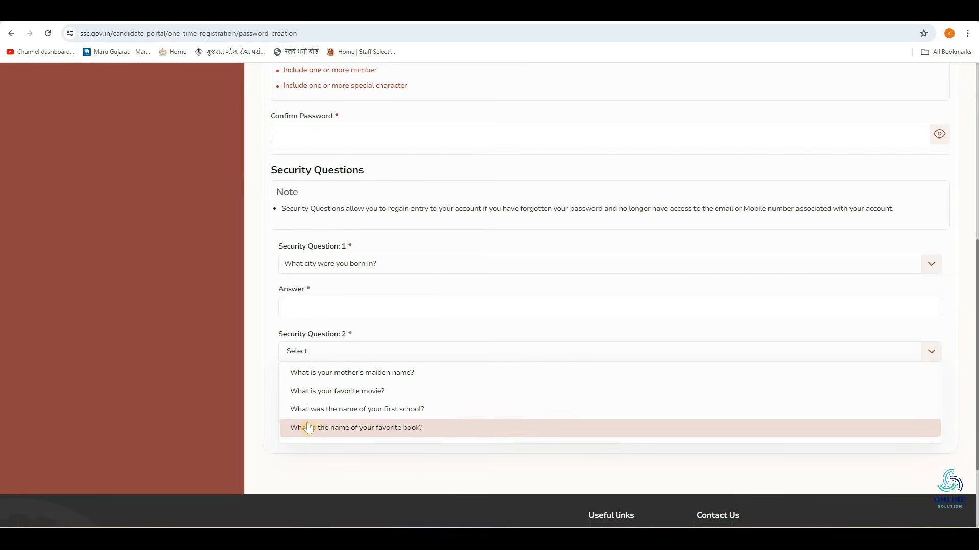
left_click(403, 391)
left_click(354, 390)
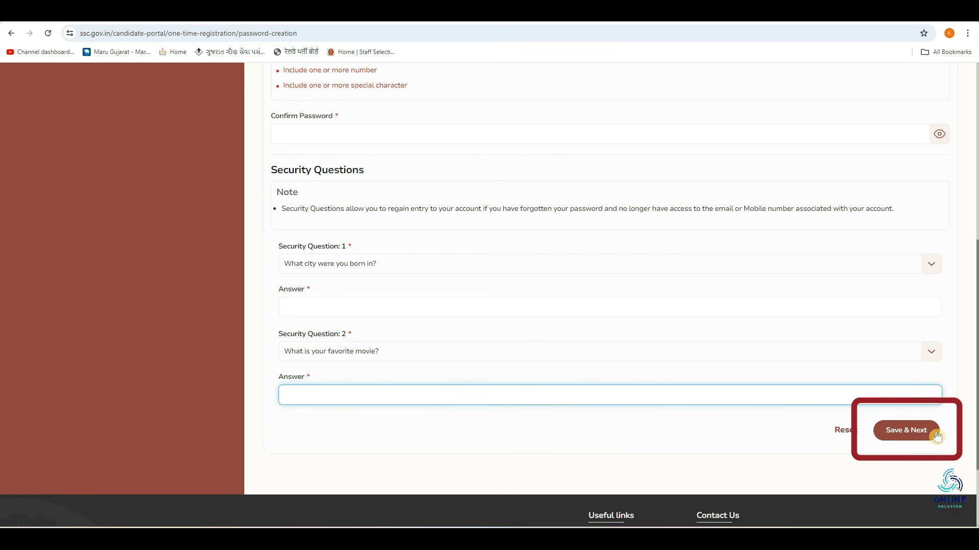
left_click(907, 431)
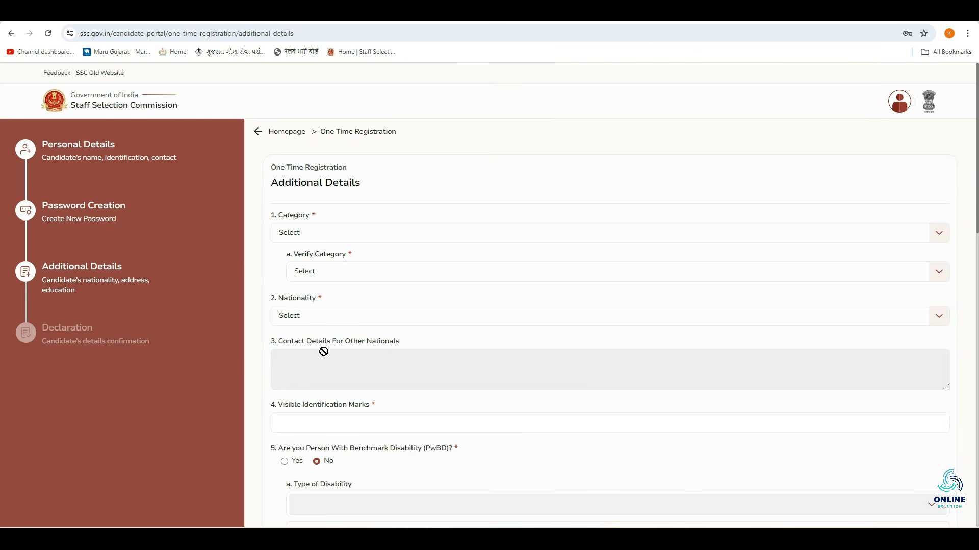
Pick OBC for Category and Verify Category, and 'Citizen of India' for Nationality
left_click(313, 236)
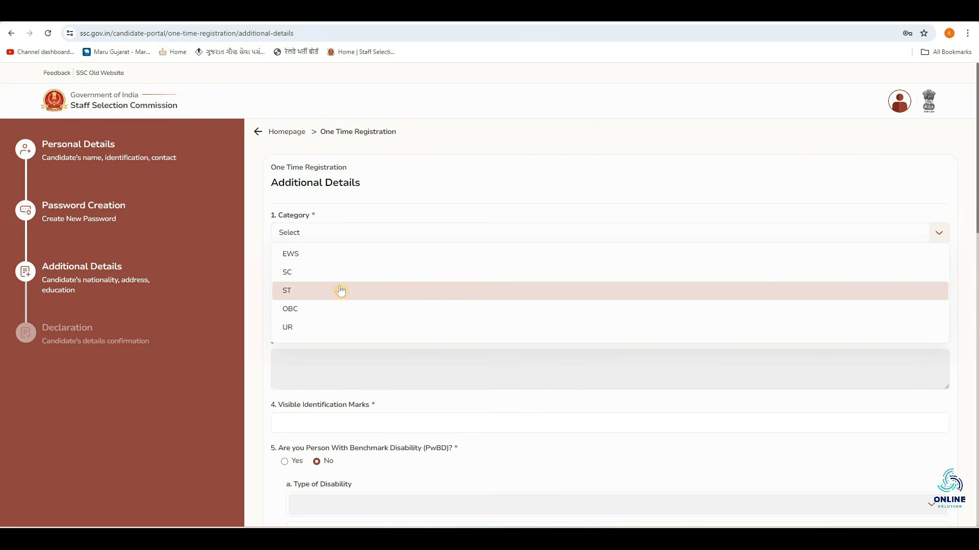
left_click(299, 328)
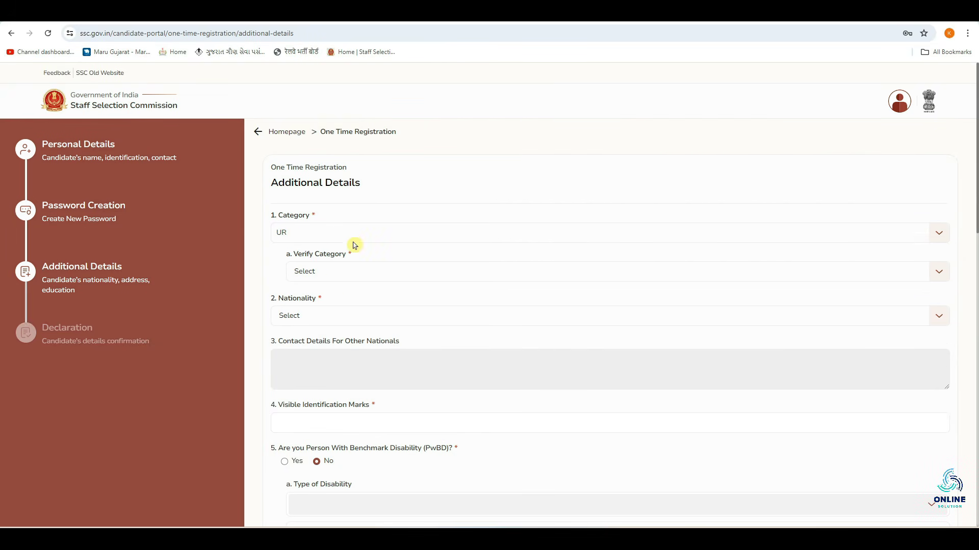
left_click(339, 275)
left_click(306, 348)
left_click(352, 320)
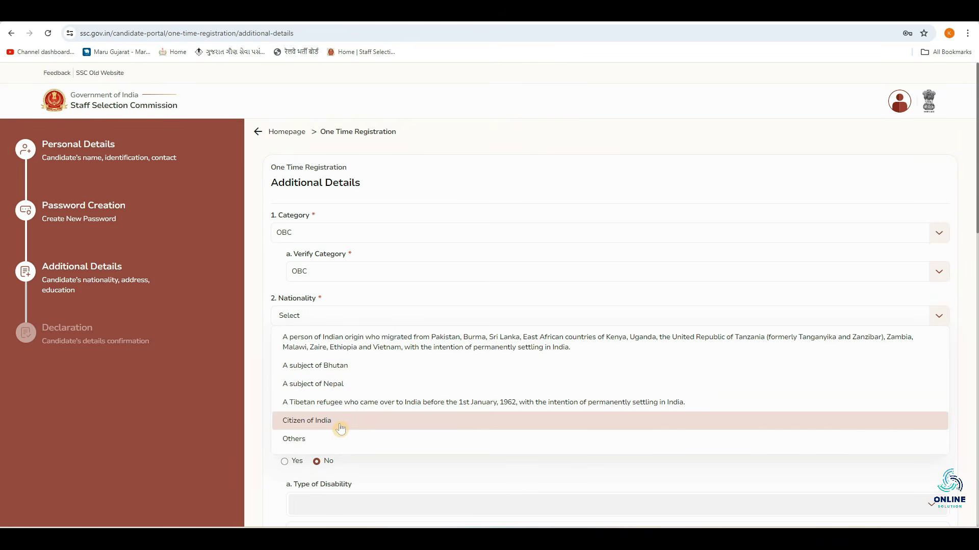
left_click(340, 427)
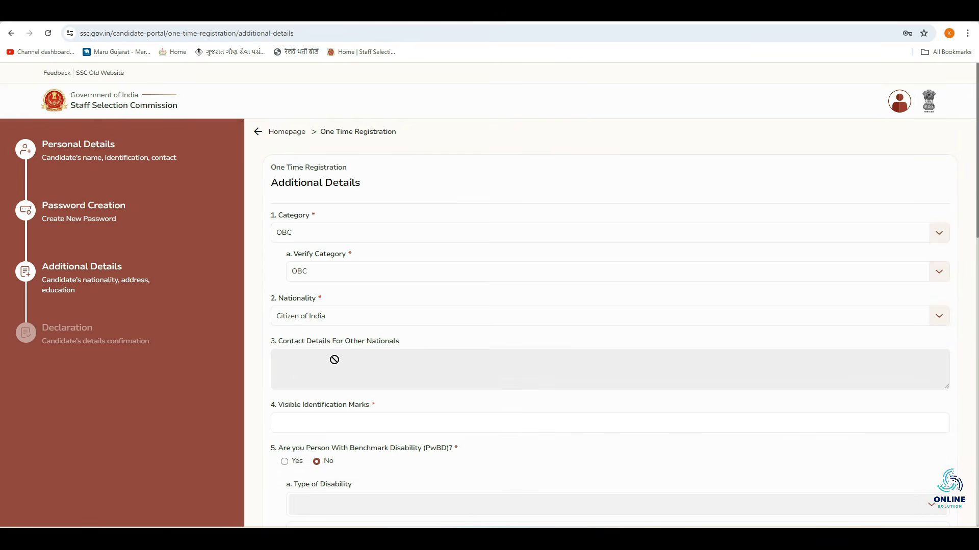
scroll(347, 369, "down", 3)
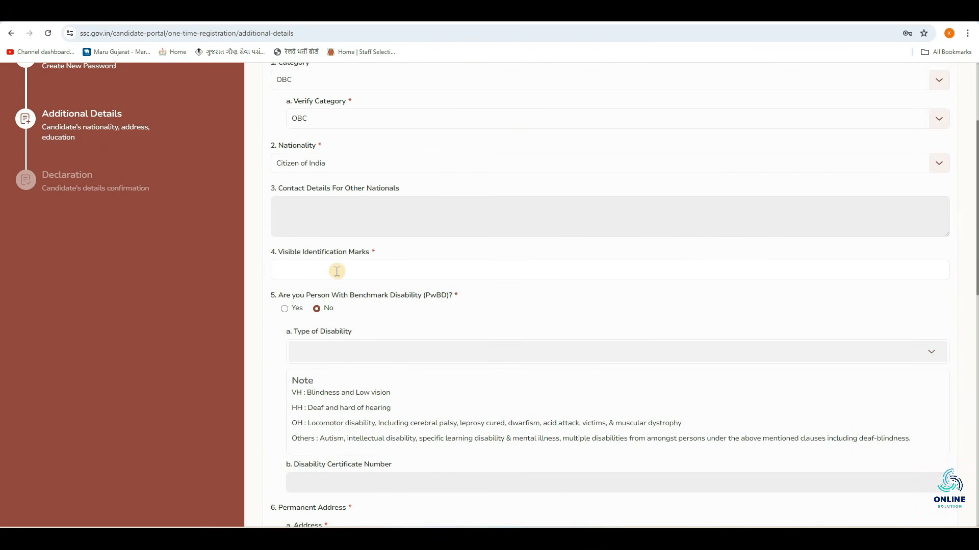
left_click(337, 271)
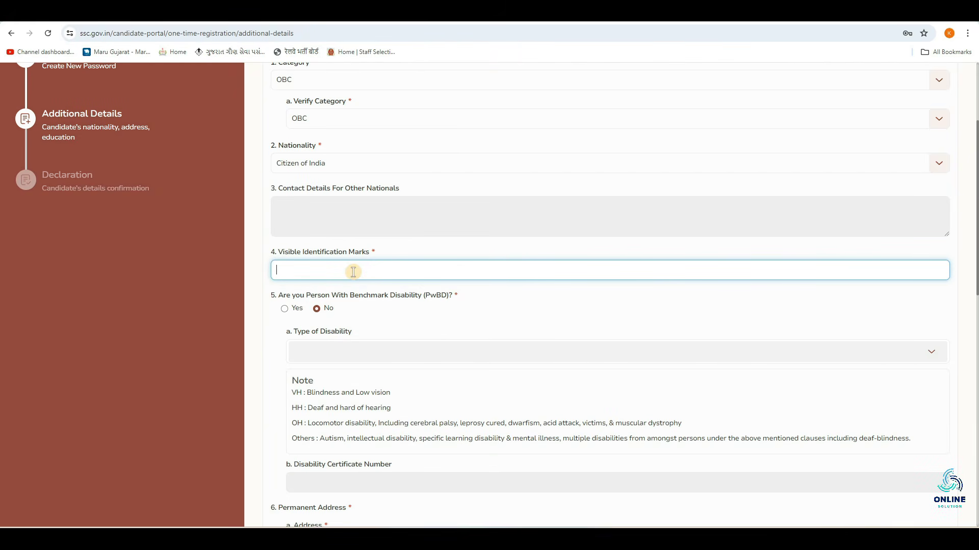
left_click(274, 305)
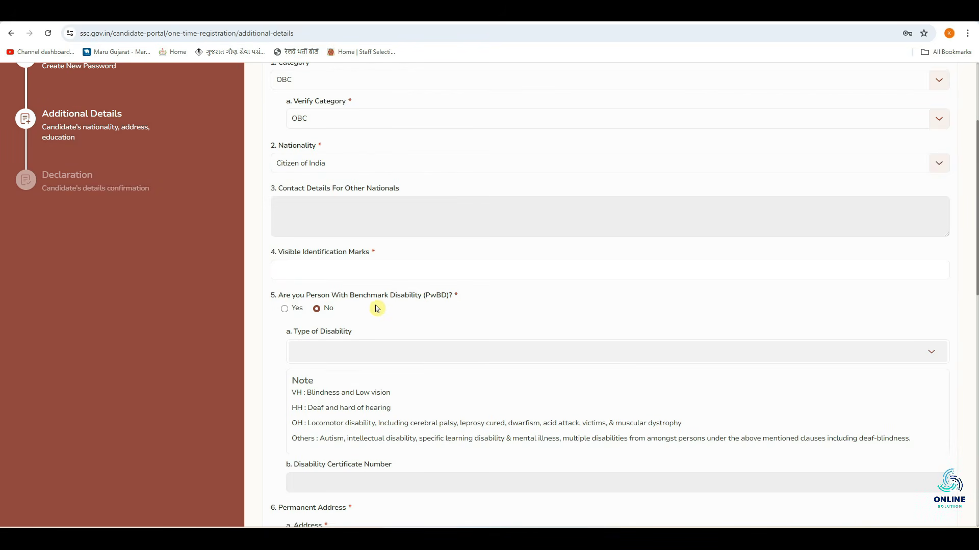
left_click(285, 309)
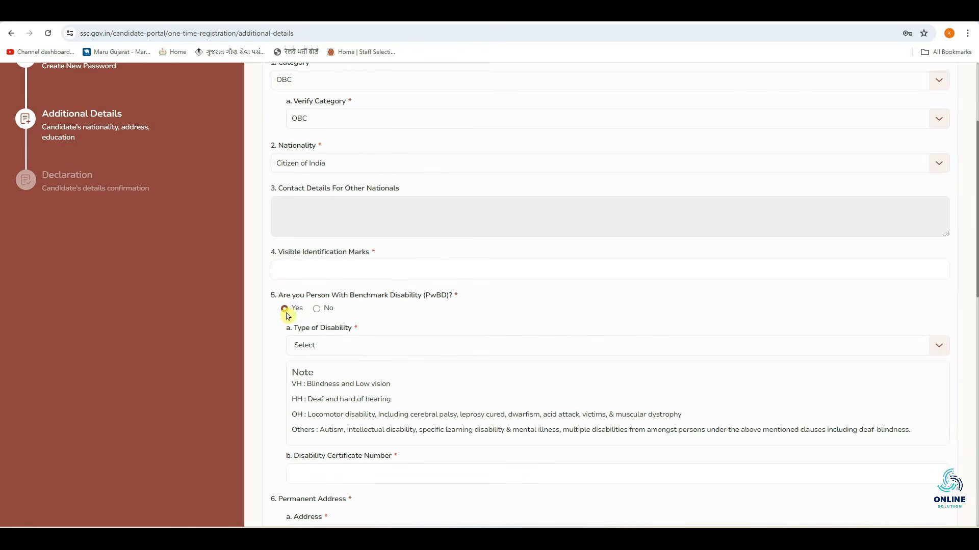
left_click(334, 346)
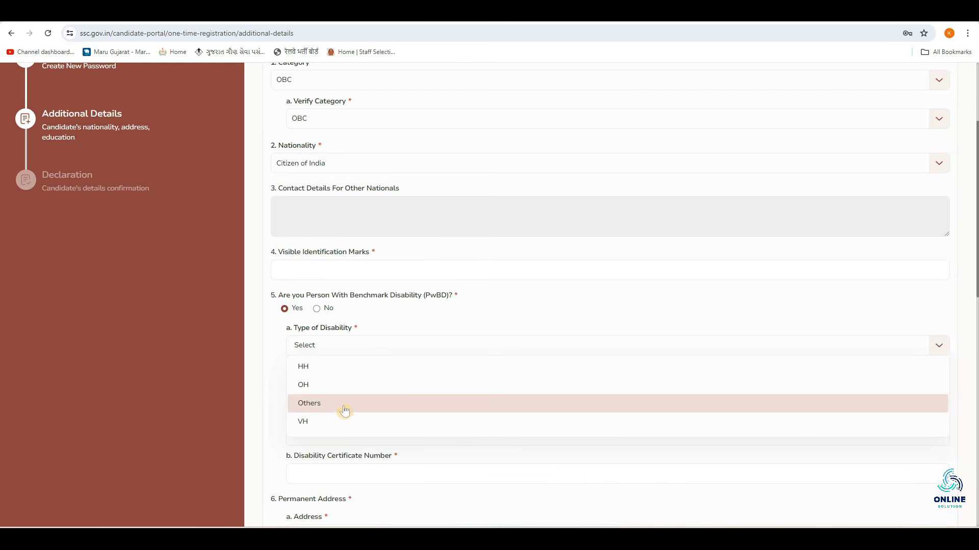
left_click(305, 368)
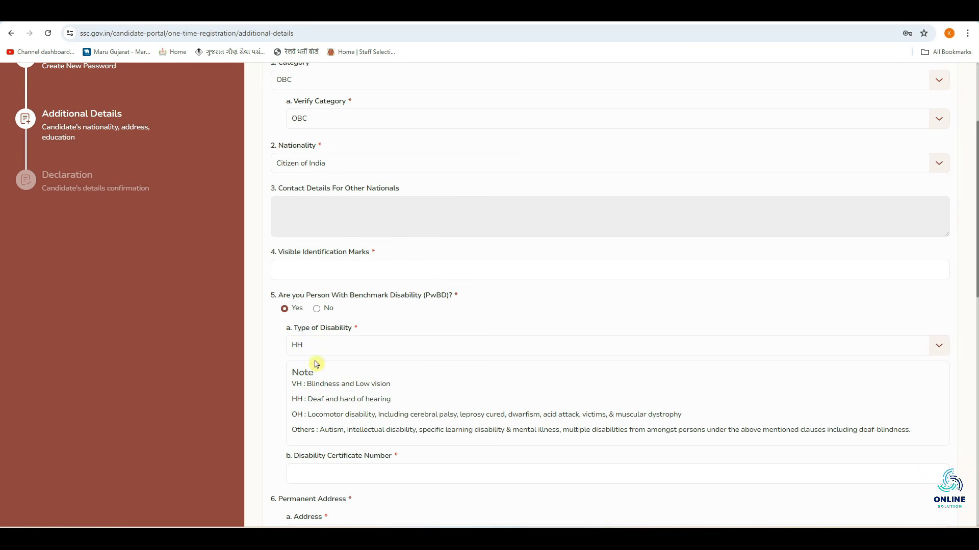
left_click(345, 470)
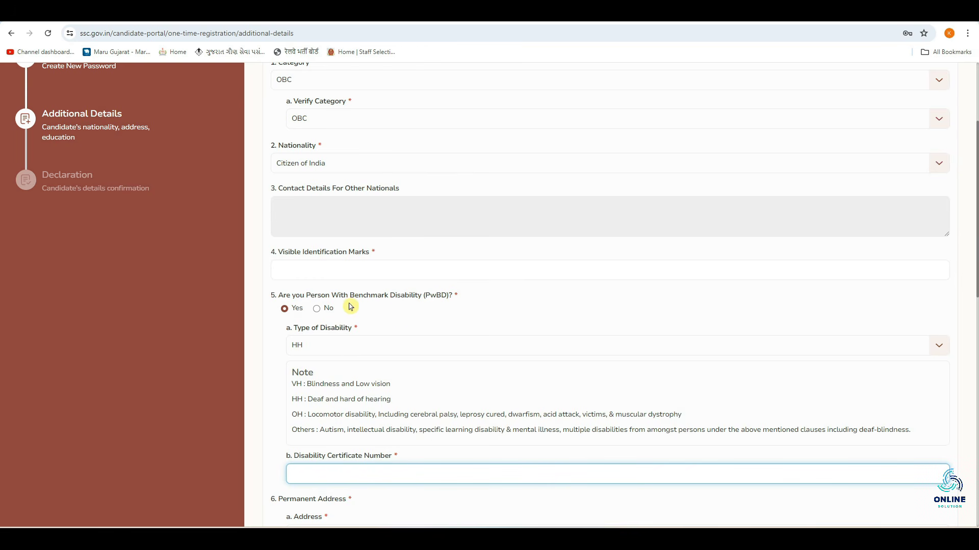
key("Tab")
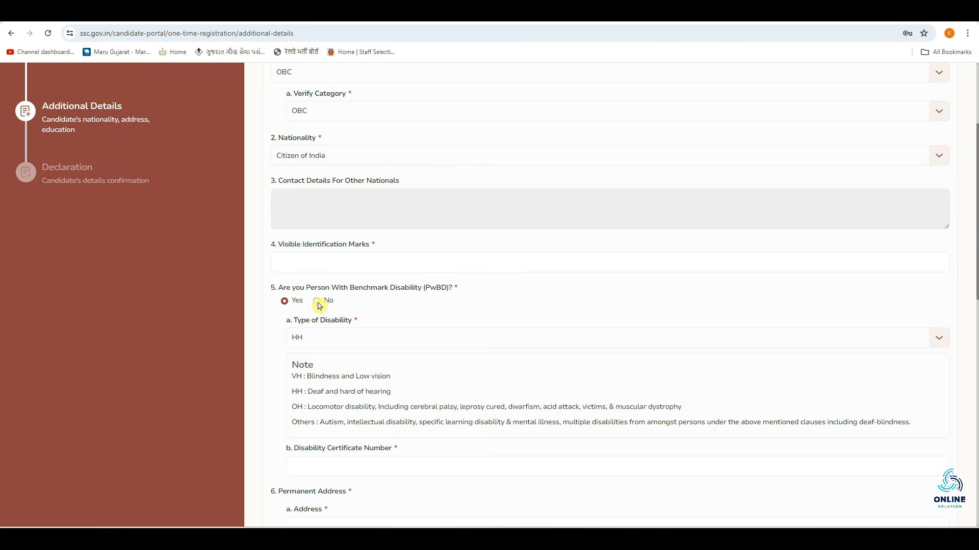
left_click(317, 302)
scroll(278, 153, "down", 7)
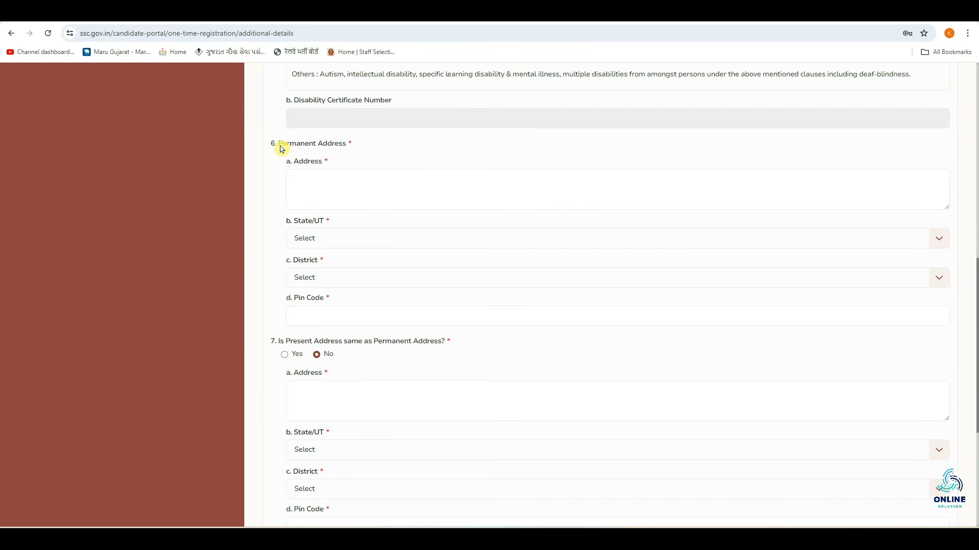
Type the permanent address and set its State/UT to Gujarat and District to Bhavnagar
left_click_drag(280, 148, 339, 146)
left_click(348, 152)
left_click(332, 193)
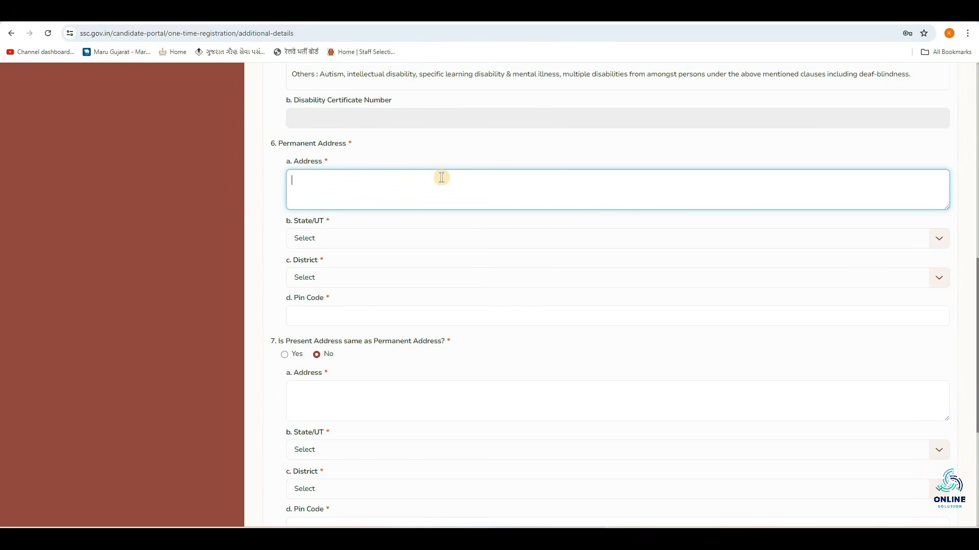
left_click(400, 234)
scroll(363, 306, "down", 3)
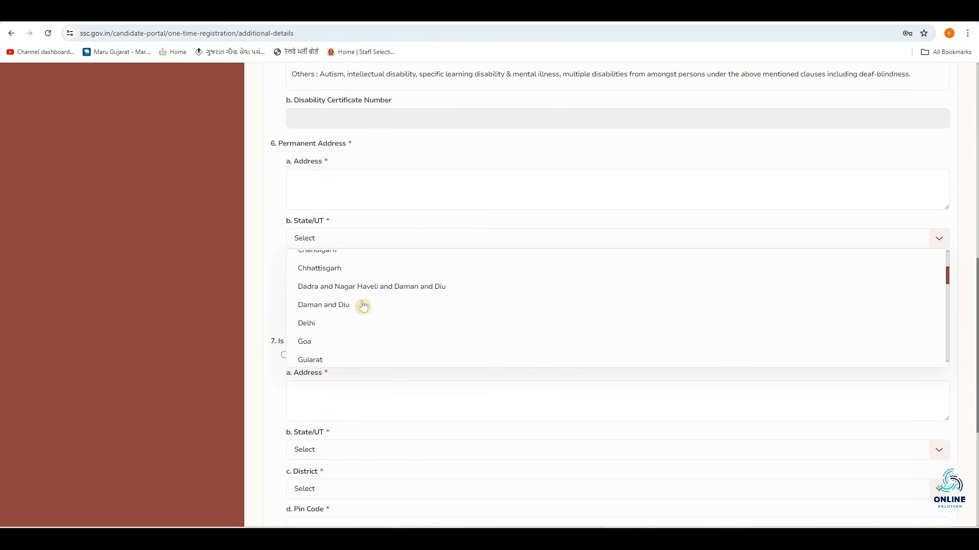
left_click(363, 306)
left_click(351, 277)
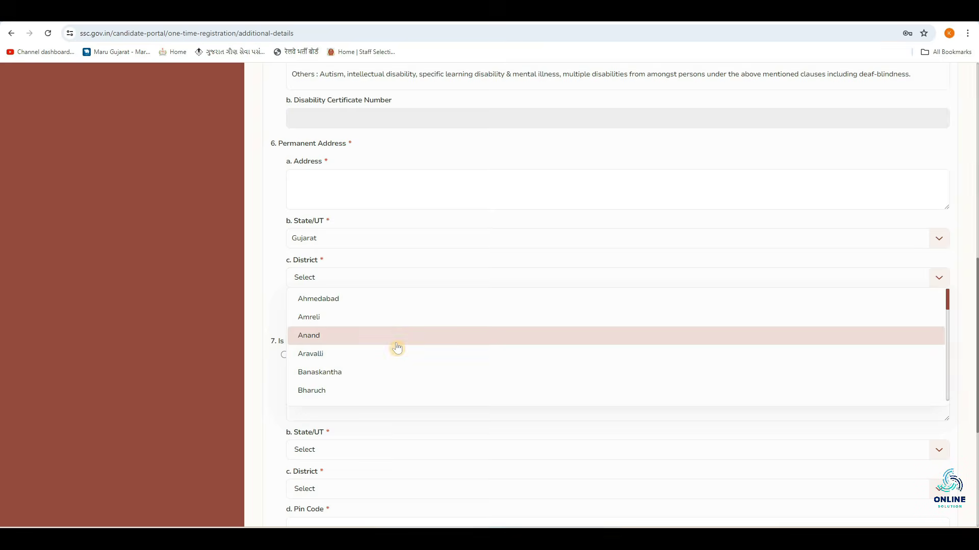
scroll(360, 343, "down", 1)
left_click(341, 358)
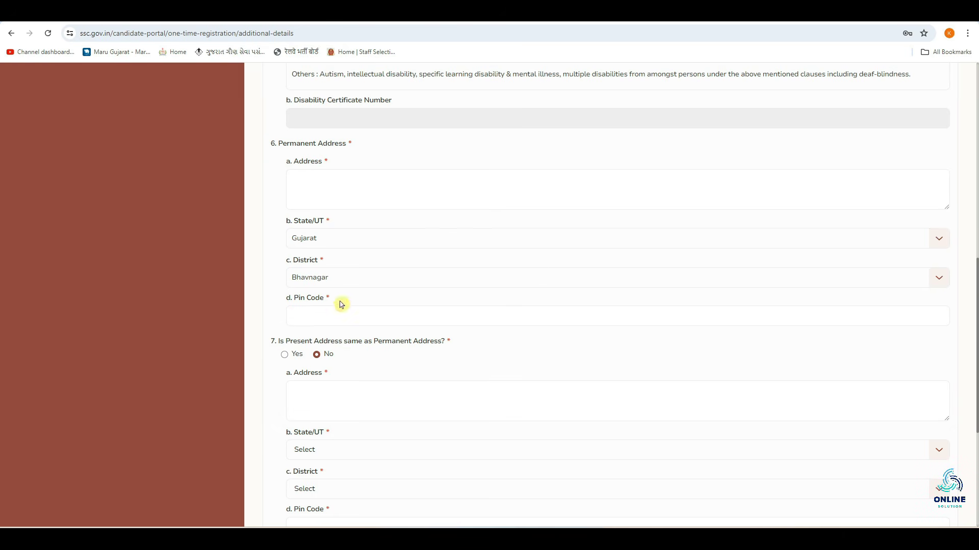
Enter the pin code and mark the present address as same as permanent
left_click(321, 321)
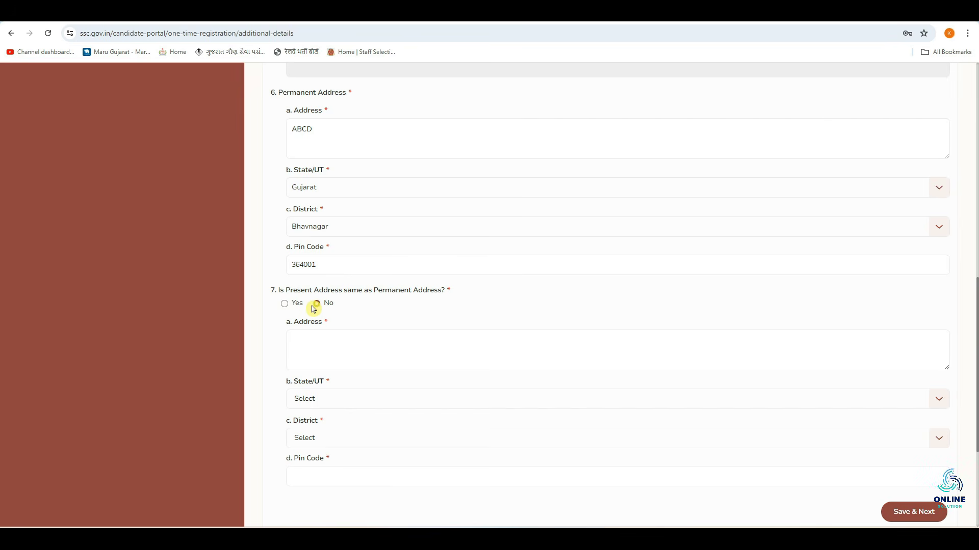
left_click(284, 305)
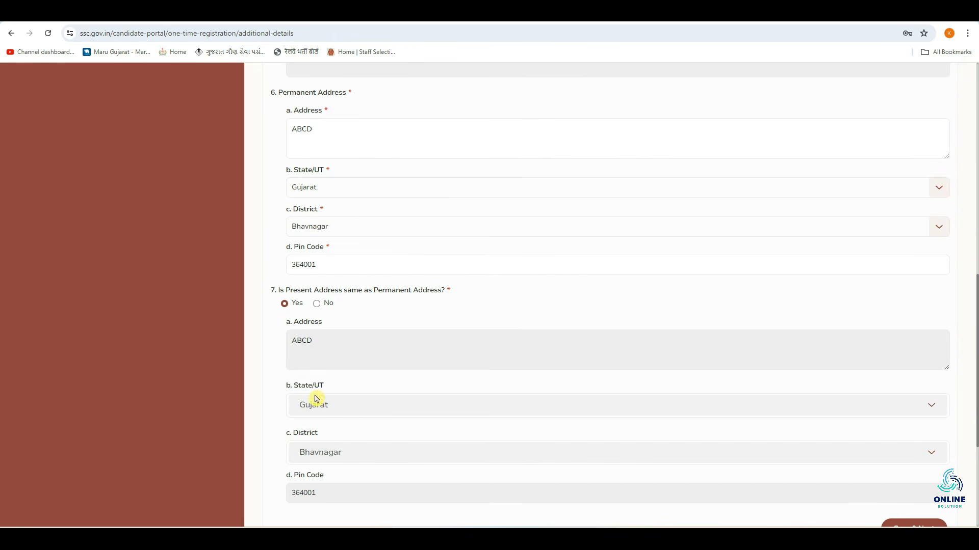
left_click(316, 304)
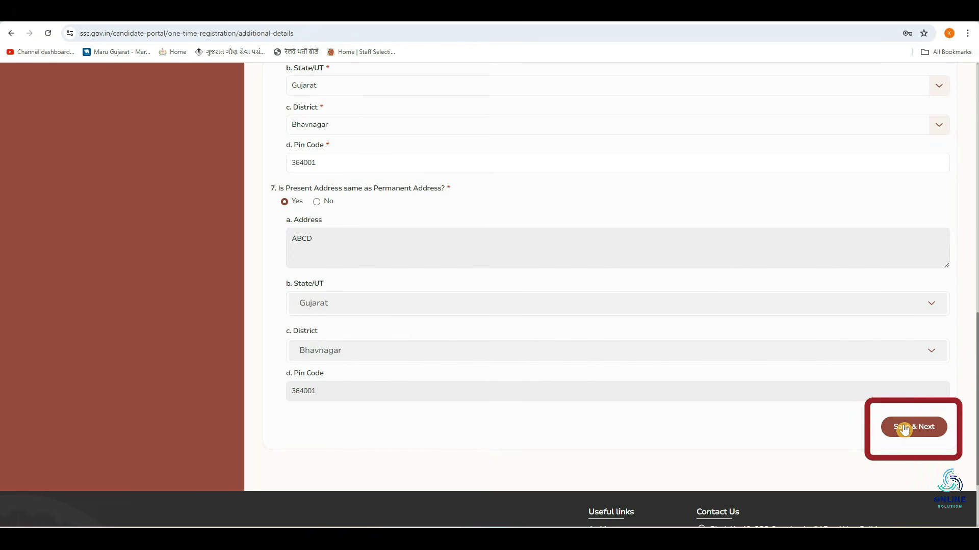
Save the additional details, tick 'I Agree for the above Terms & Conditions', and declare
left_click(903, 428)
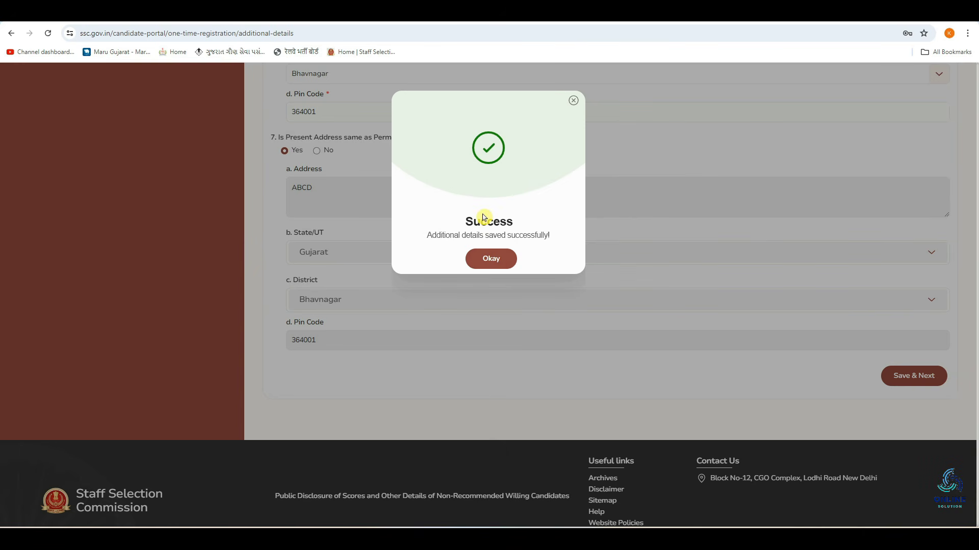
left_click(491, 260)
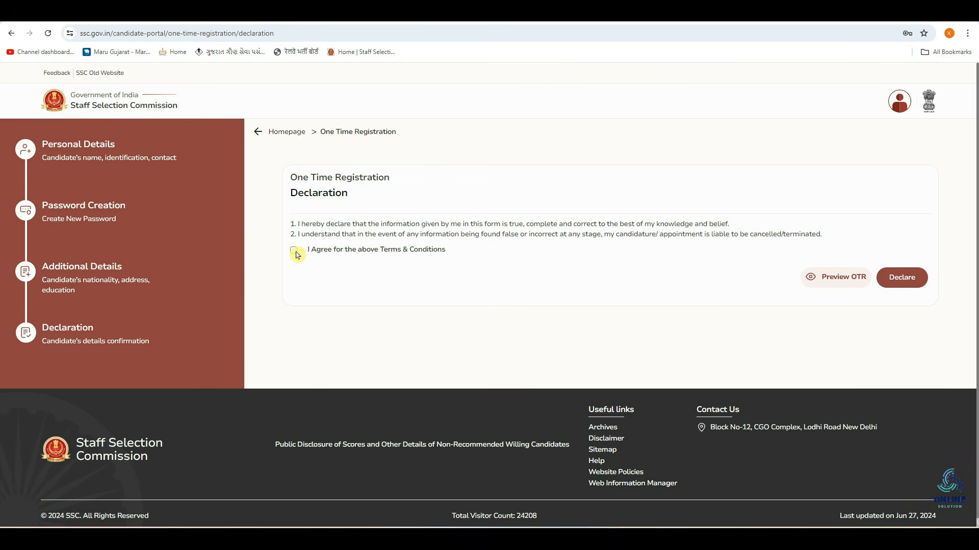
left_click(295, 252)
left_click(905, 284)
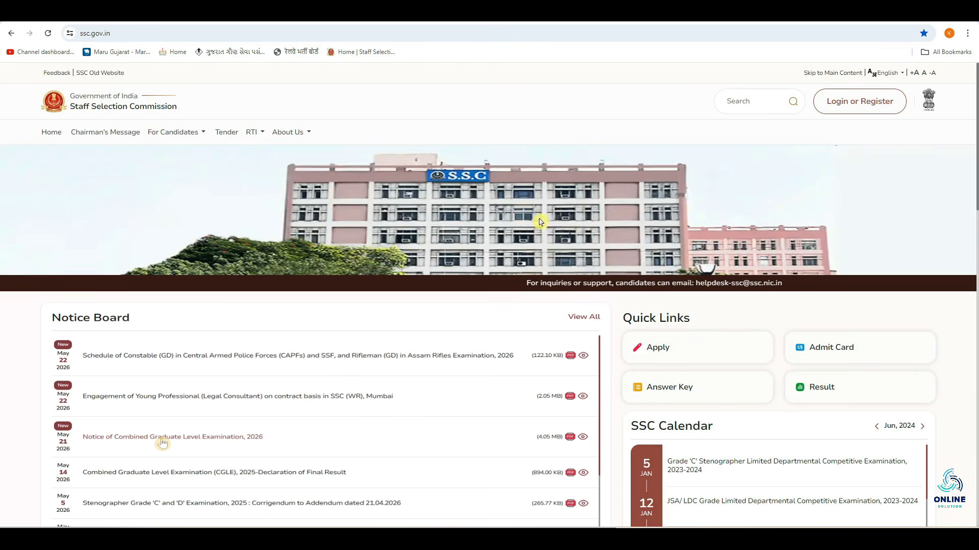
Log in with the registration number, password and captcha, then scroll to the CGL exam card
left_click(844, 104)
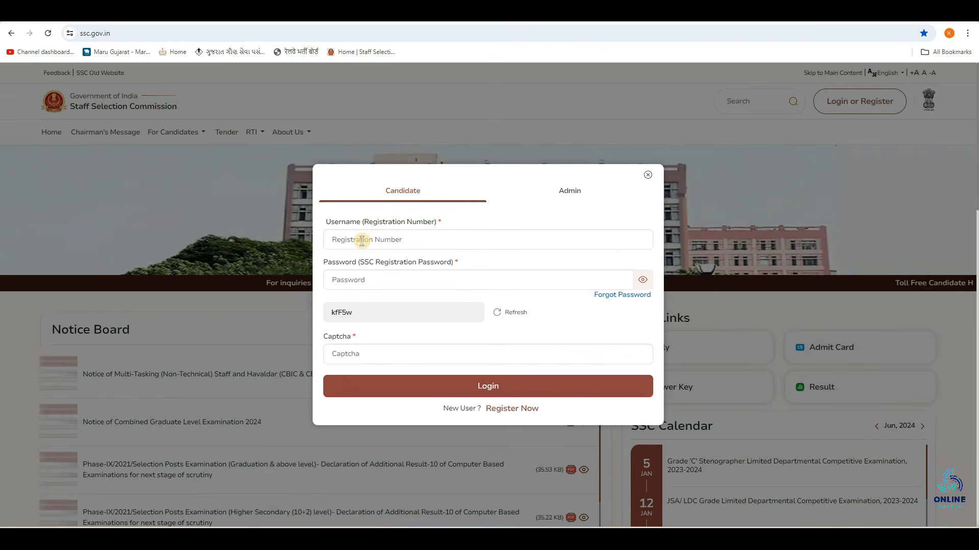
left_click(352, 239)
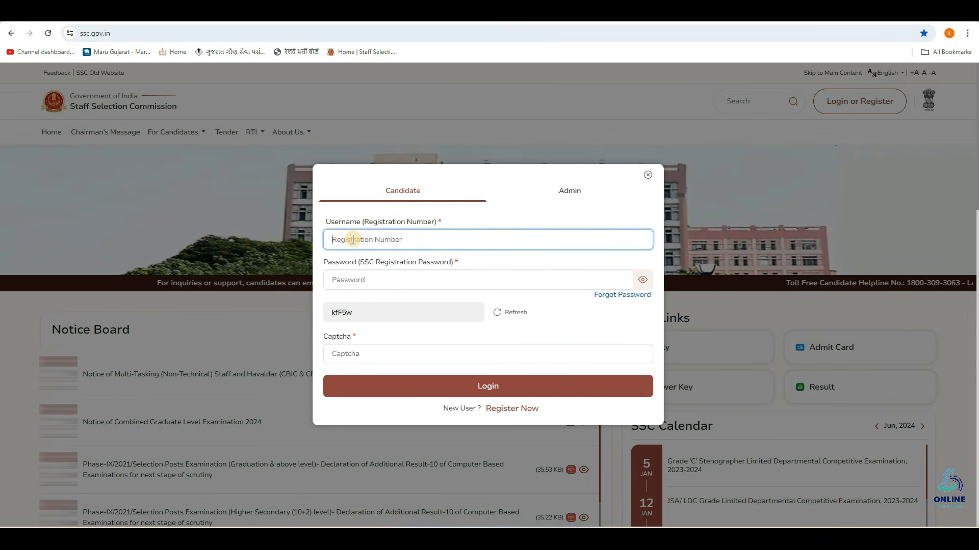
left_click(380, 281)
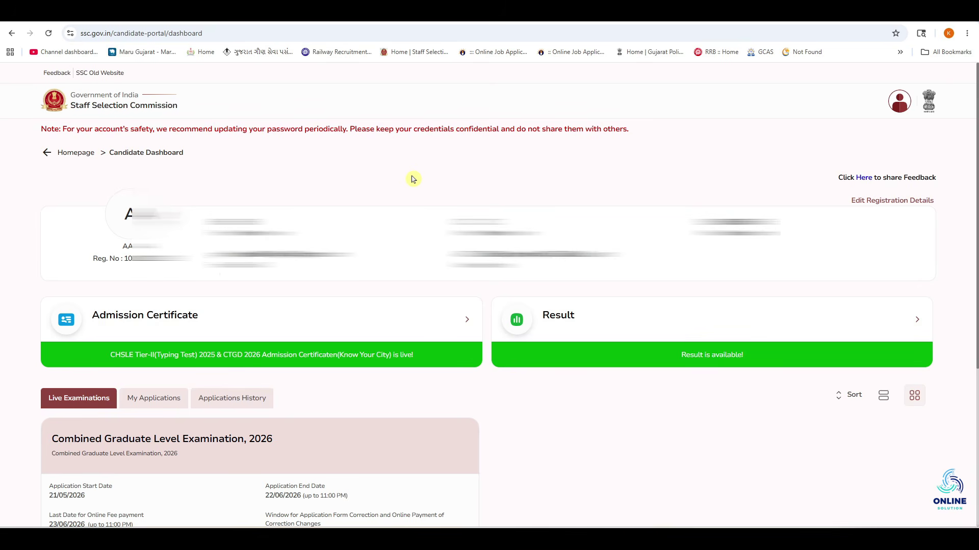
scroll(412, 190, "down", 4)
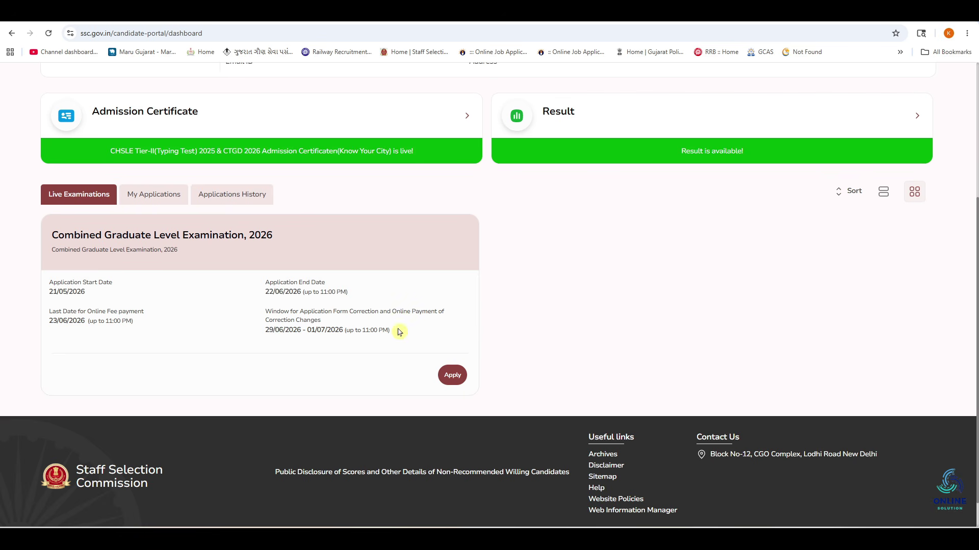
Apply for the Combined Graduate Level exam, pass the instructions and save Personal Details
left_click(452, 378)
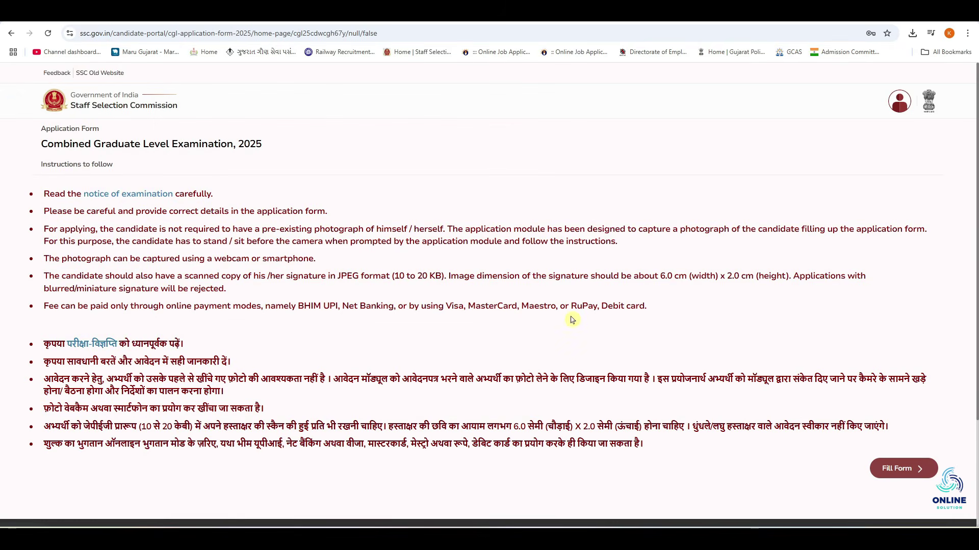
left_click(900, 469)
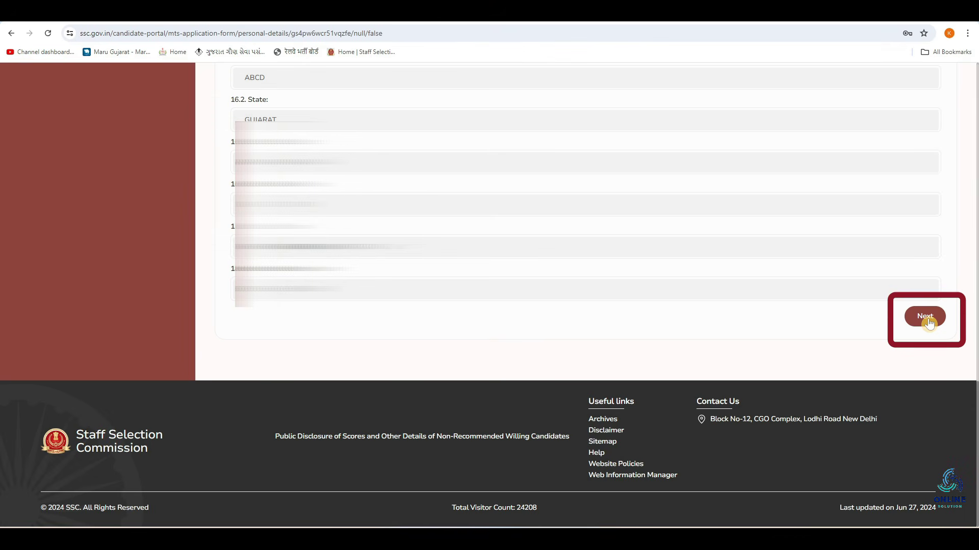
left_click(926, 318)
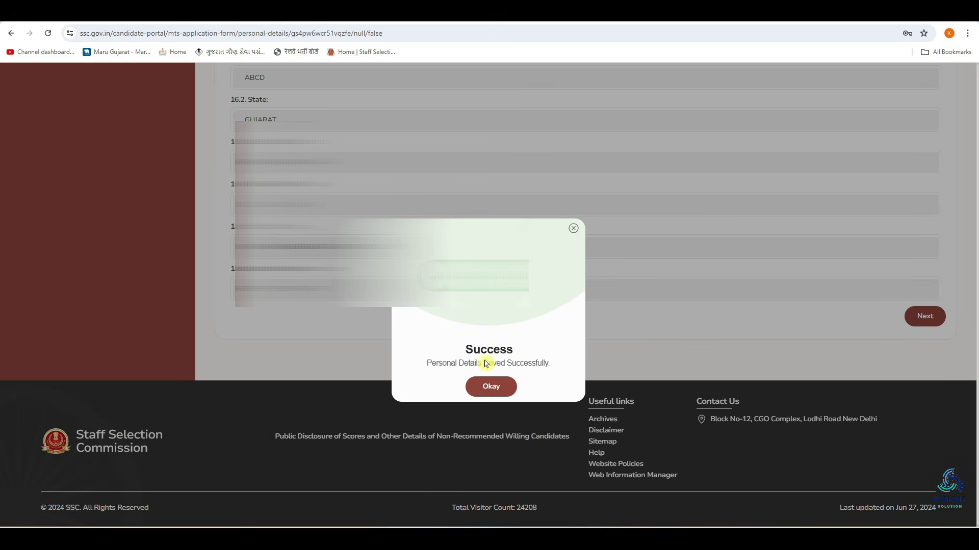
left_click(487, 389)
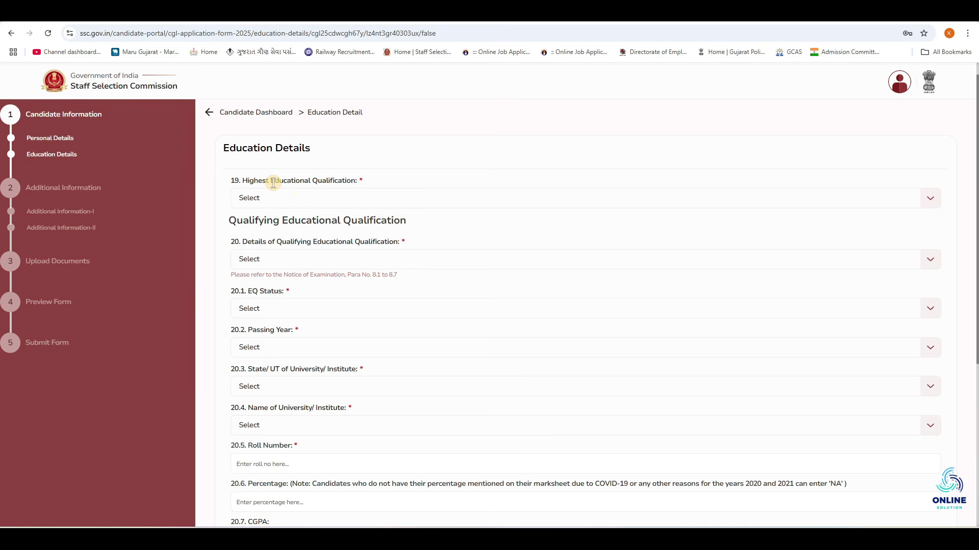
Set highest and qualifying qualification to Graduation, status Passed, passing year 2024
left_click(313, 200)
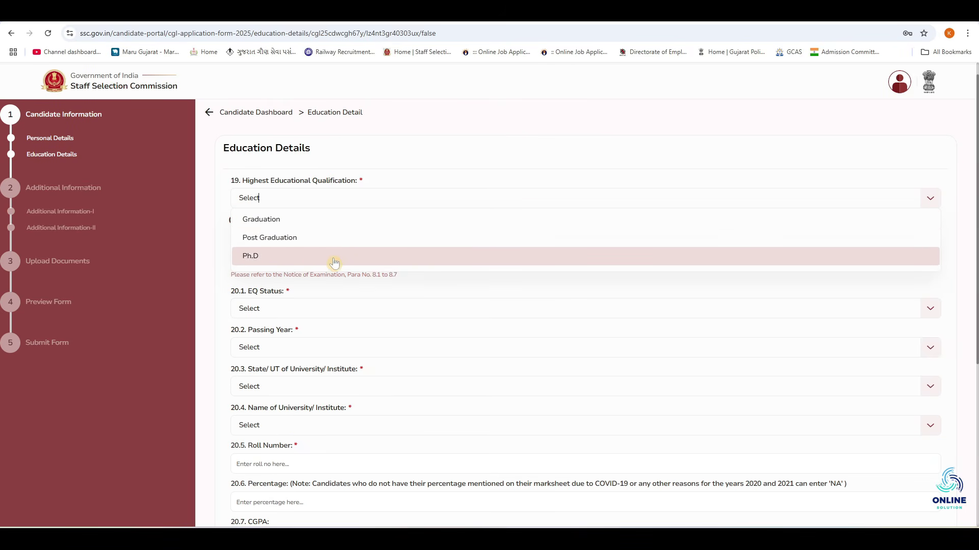
left_click(328, 220)
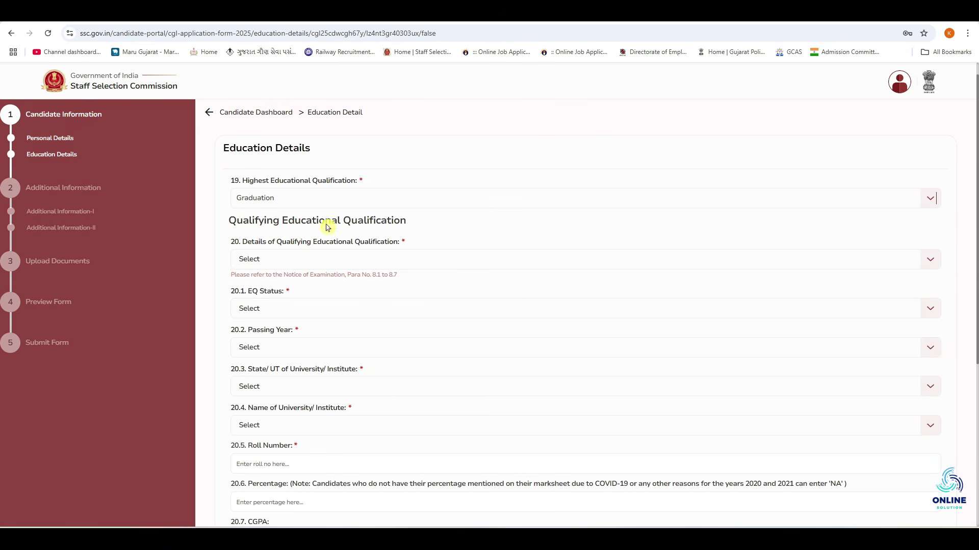
left_click(274, 260)
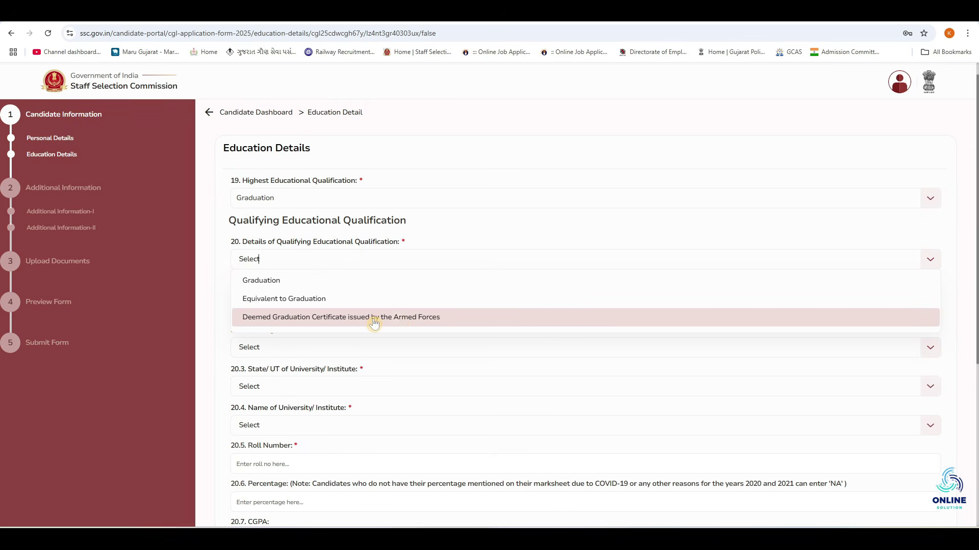
left_click(372, 284)
left_click(312, 308)
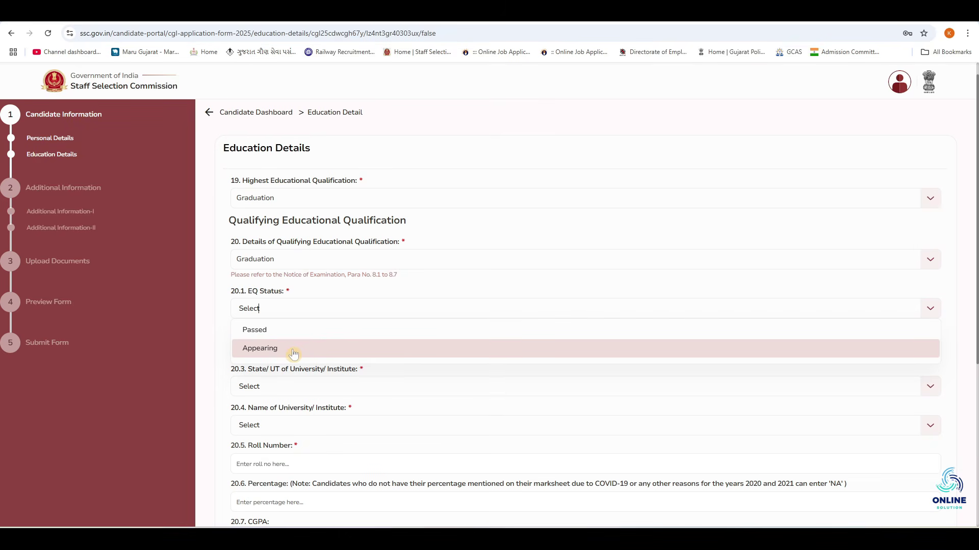
left_click(304, 329)
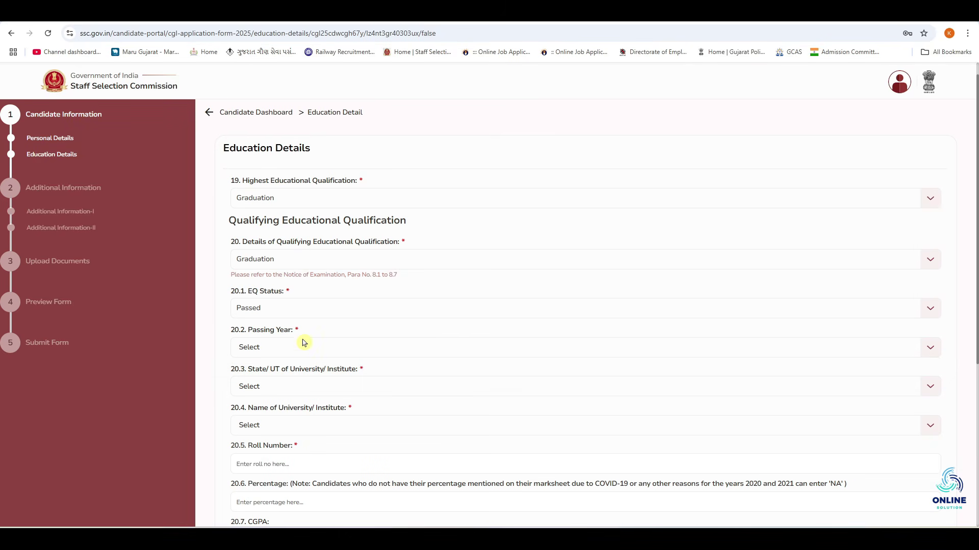
left_click(302, 348)
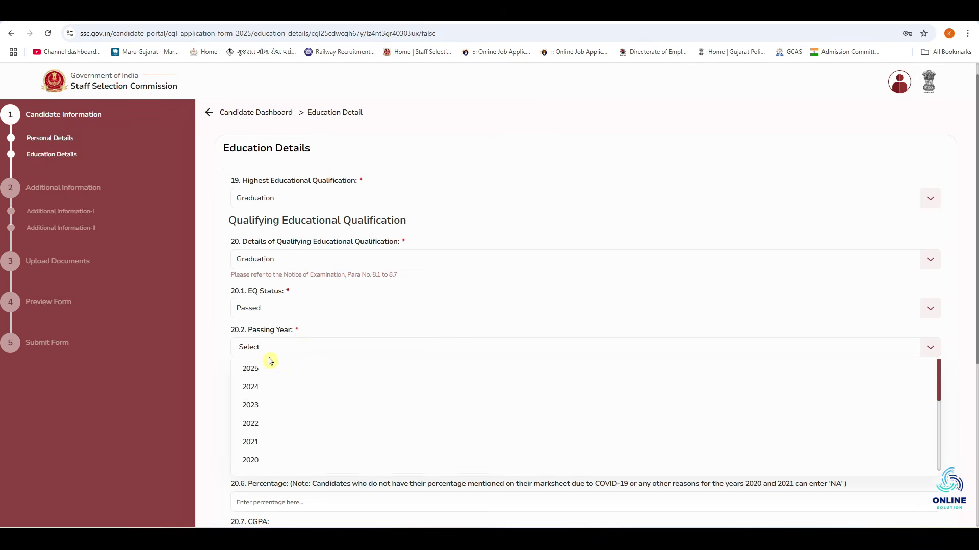
left_click(261, 388)
Choose Gujarat and GUJARAT UNIVERSITY, fill roll number and percentage, and save the education details
left_click(278, 387)
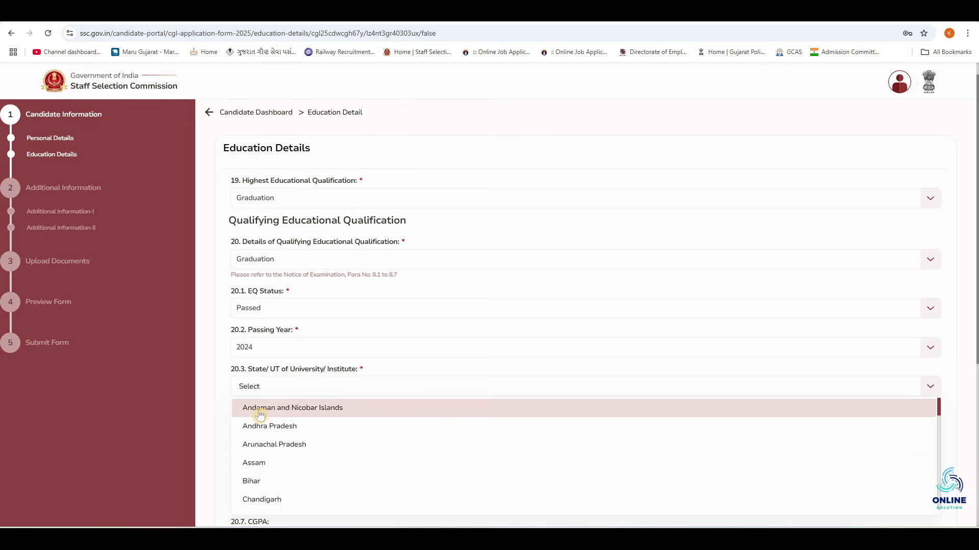
scroll(303, 466, "down", 1)
scroll(304, 464, "down", 2)
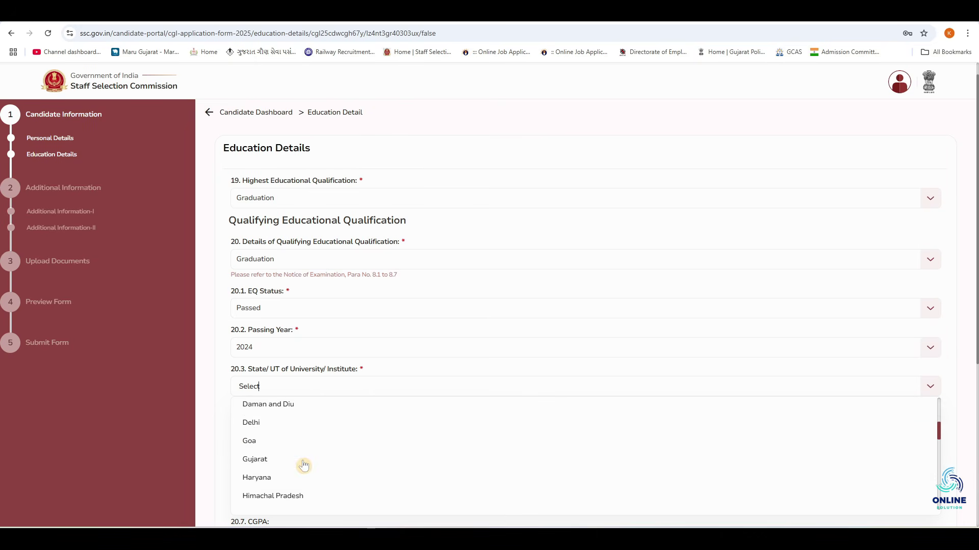
left_click(303, 463)
scroll(286, 388, "down", 2)
left_click(262, 325)
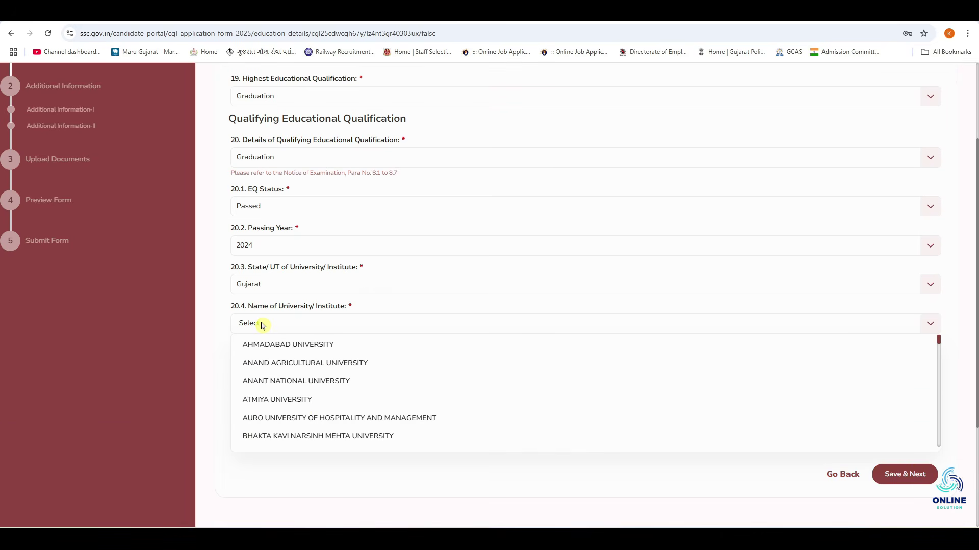
scroll(279, 377, "down", 5)
left_click(278, 368)
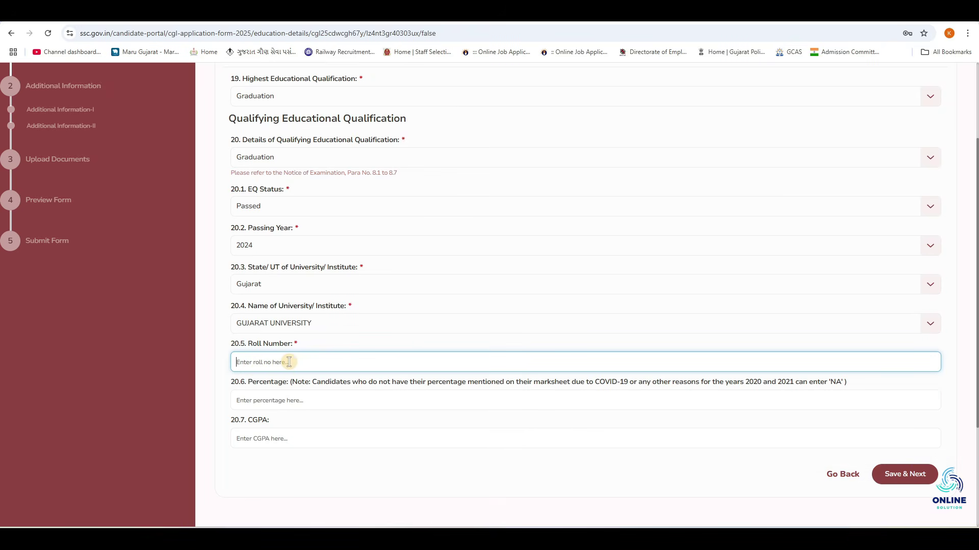
left_click(281, 395)
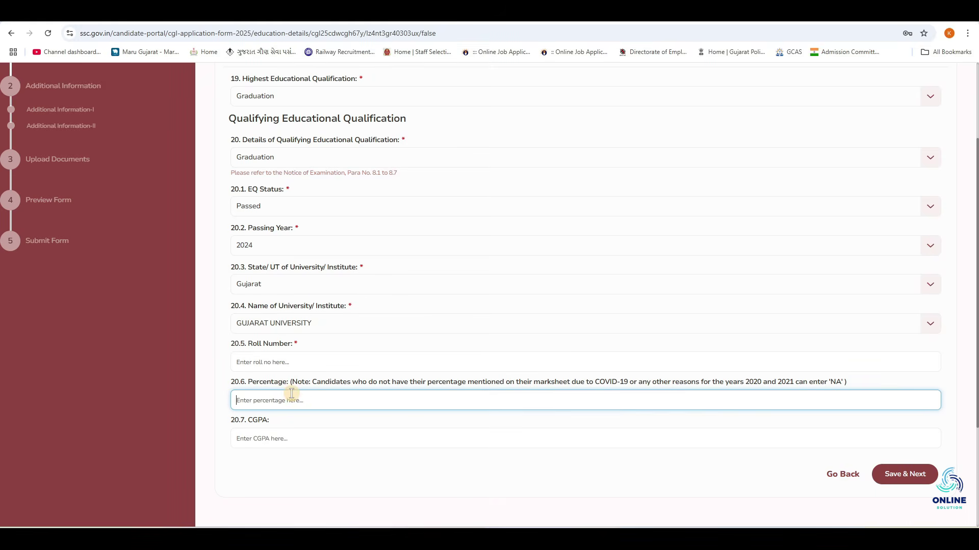
left_click(283, 434)
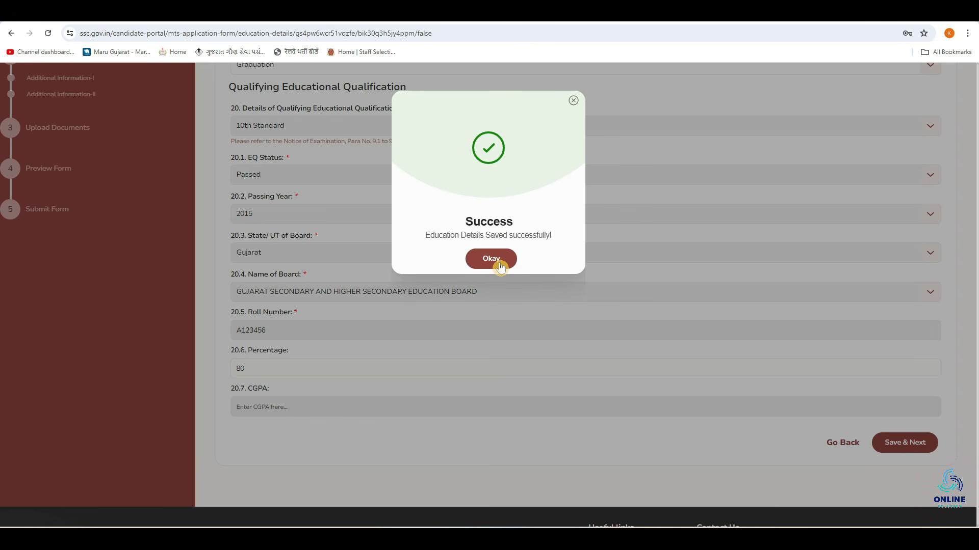
left_click(491, 259)
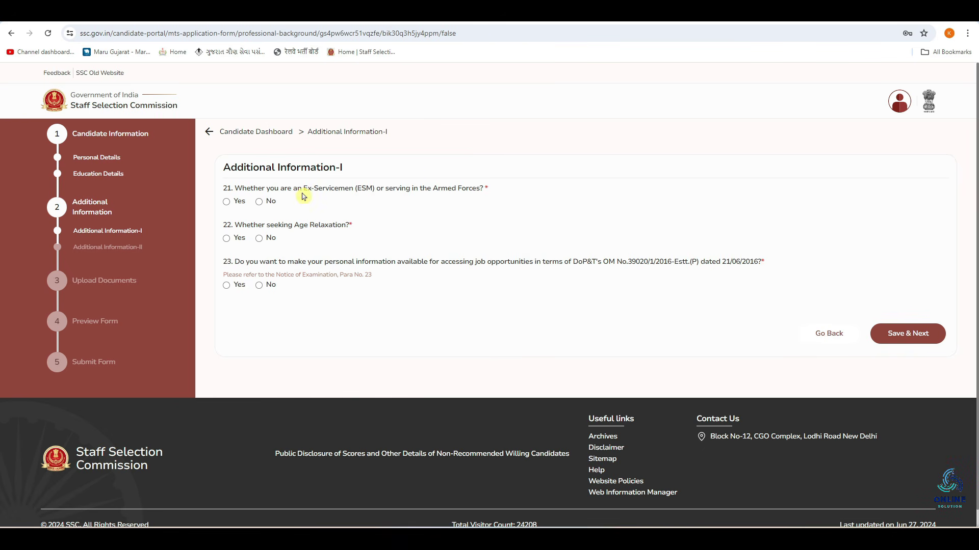
Answer No to the ex-servicemen and age-relaxation questions
left_click(227, 202)
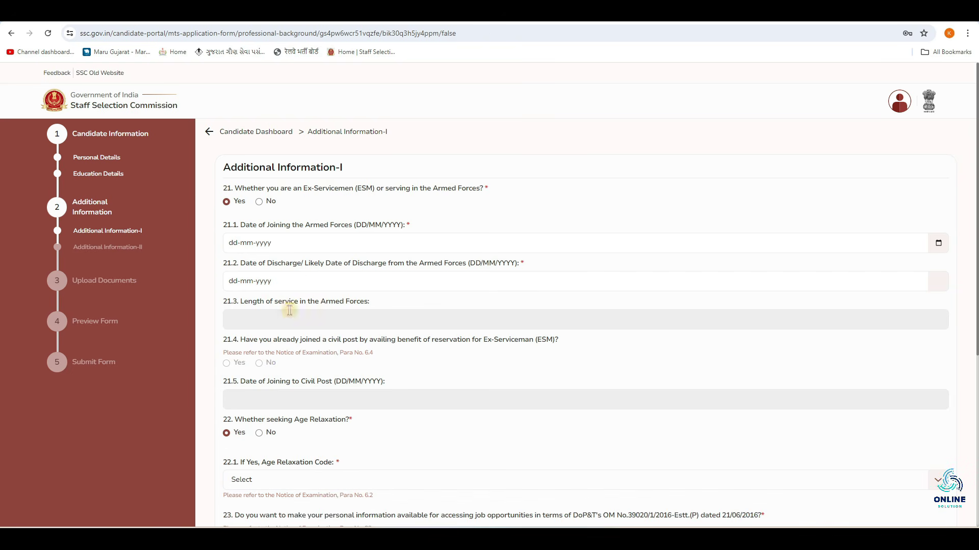
left_click(283, 241)
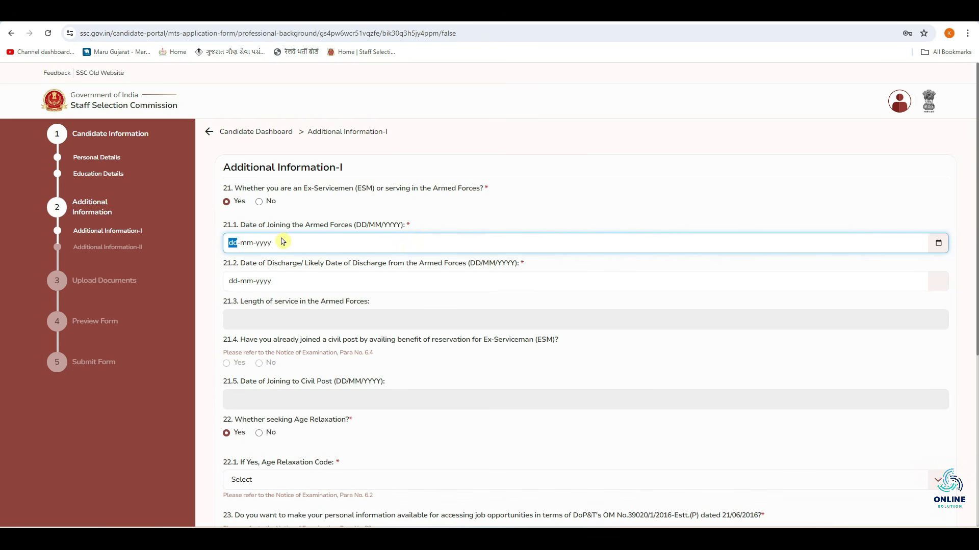
left_click(350, 274)
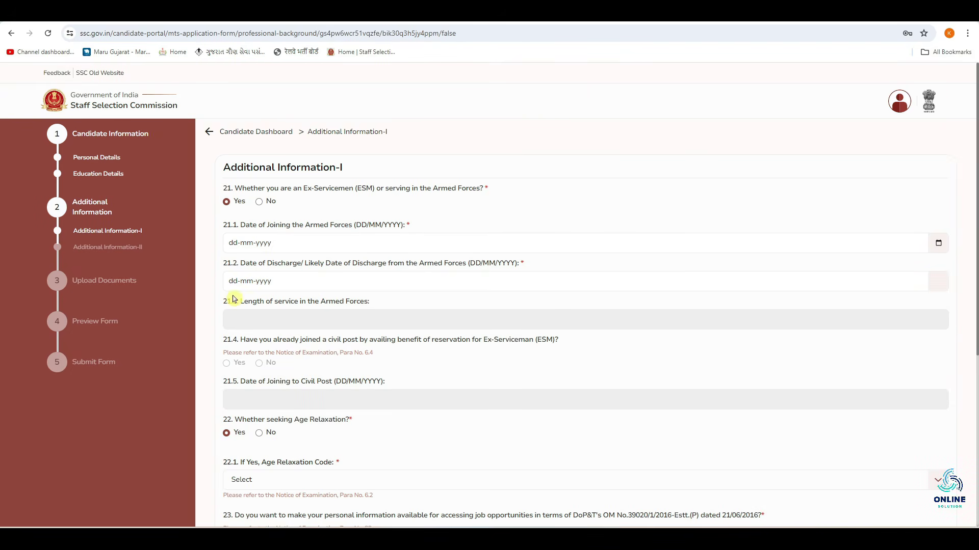
left_click(265, 202)
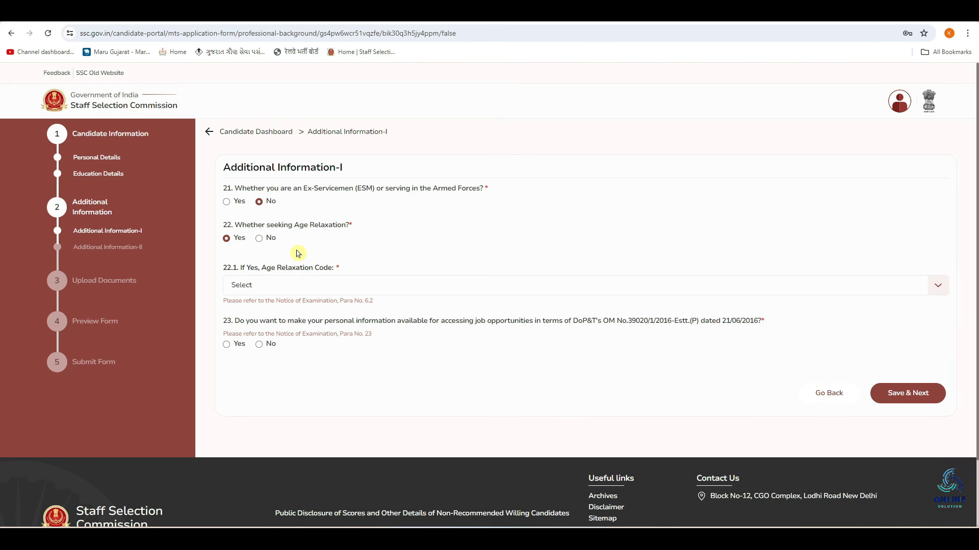
left_click(293, 285)
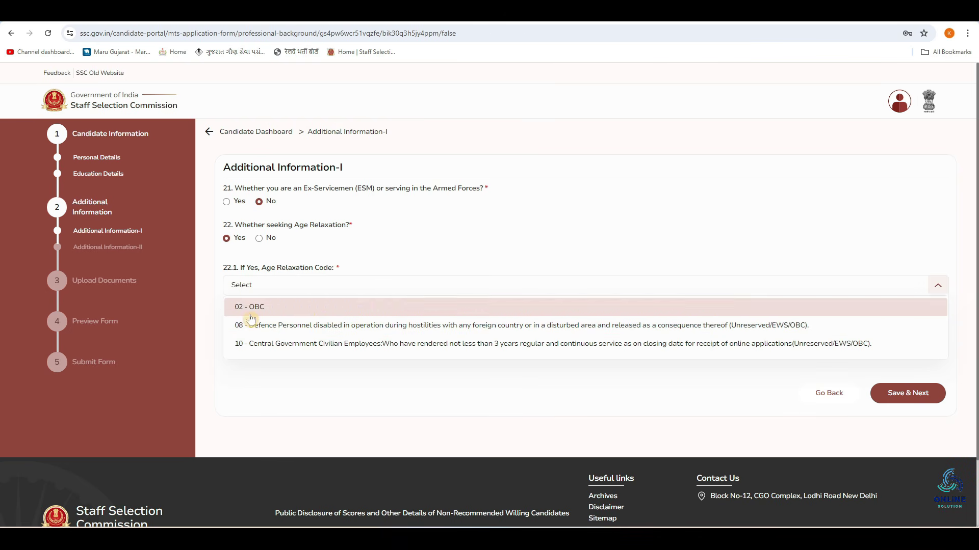
left_click(262, 227)
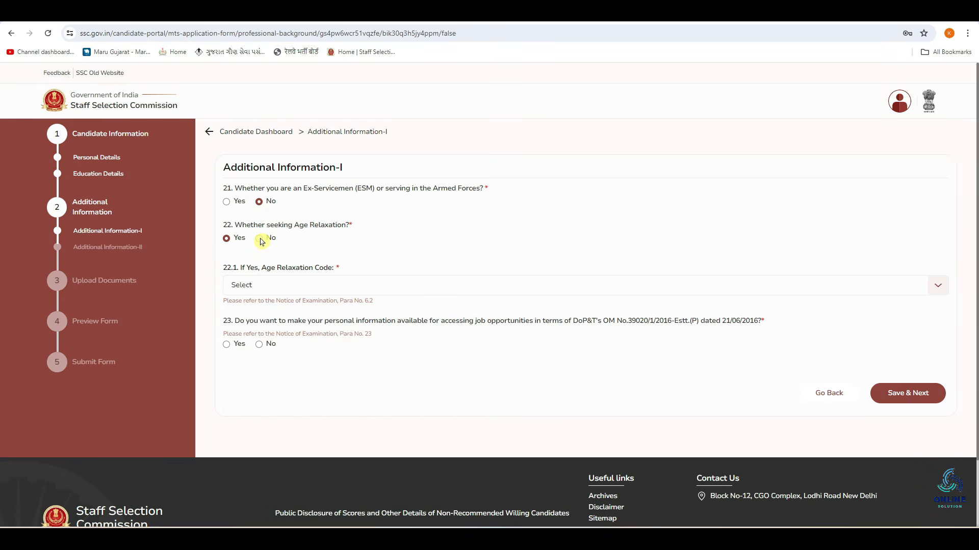
left_click(262, 241)
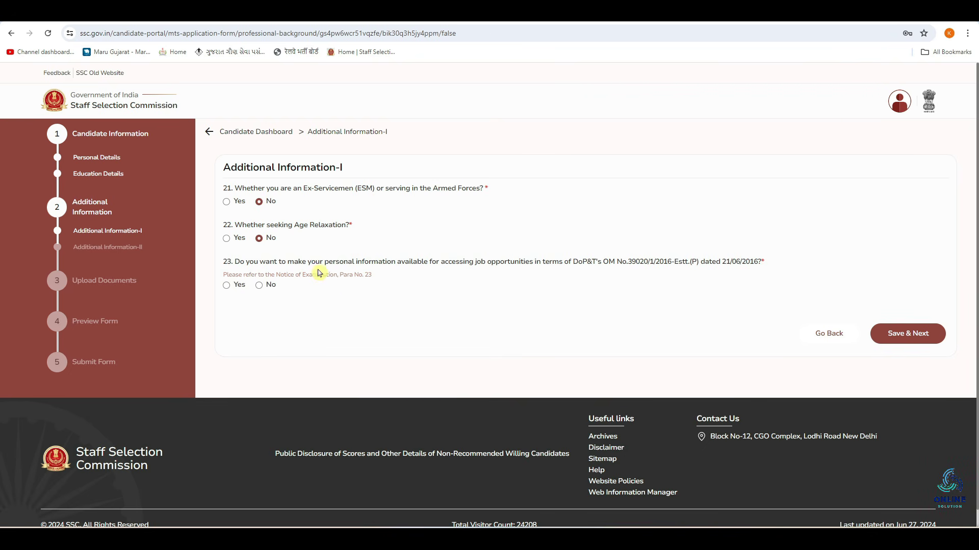
left_click_drag(311, 266, 532, 268)
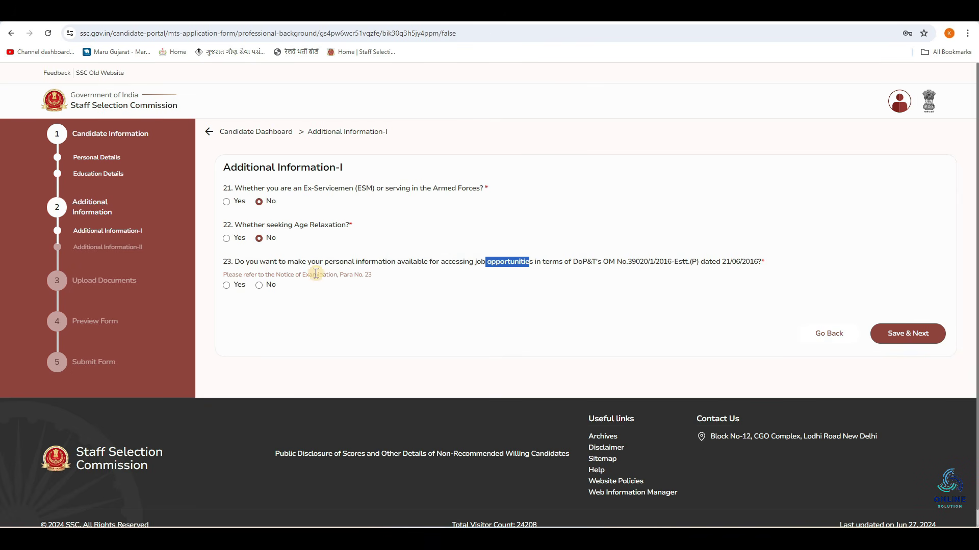
Answer No to sharing personal information for job opportunities and save Additional Information-I
left_click(227, 287)
left_click(260, 288)
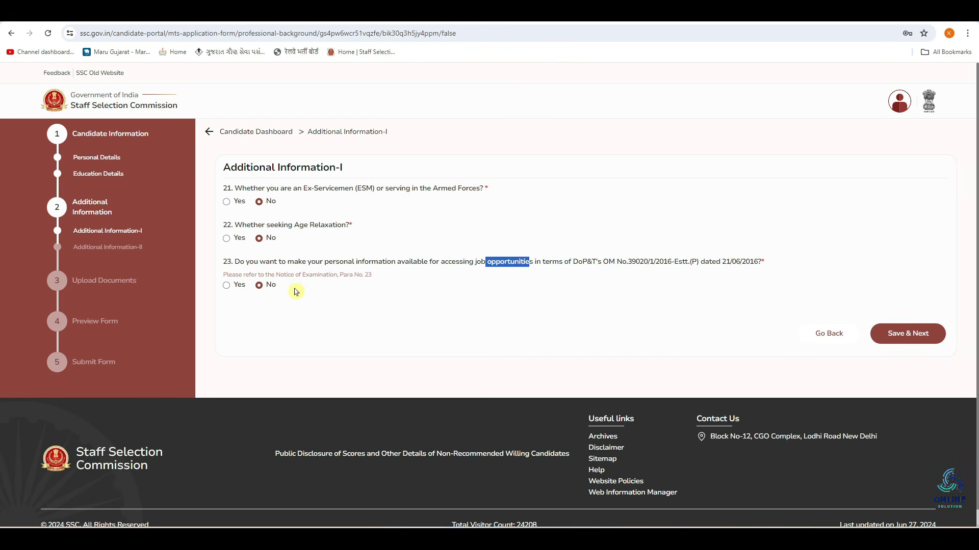
left_click(347, 299)
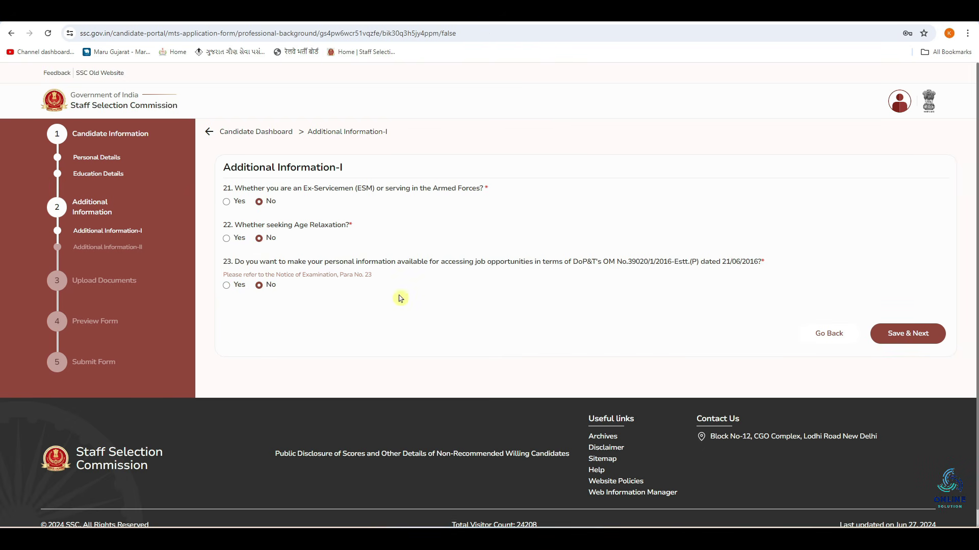
left_click(896, 340)
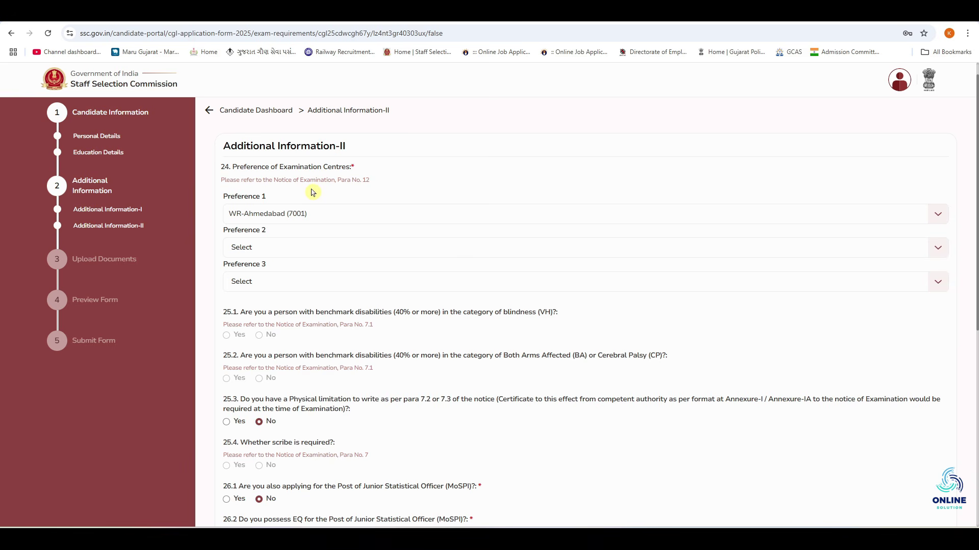
Choose WR-Ahmedabad (7001) as the Preference 1 exam centre
left_click(351, 219)
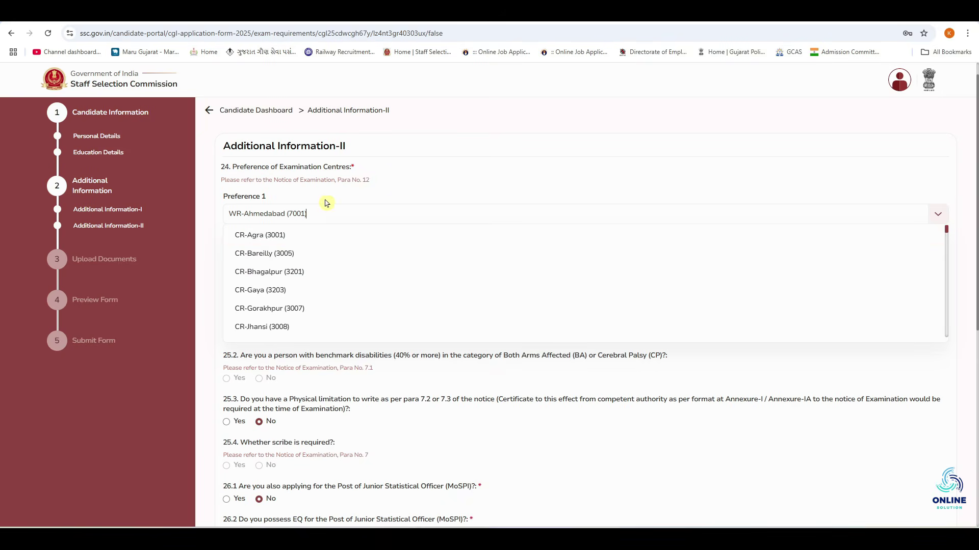
scroll(325, 253, "down", 8)
scroll(325, 253, "down", 10)
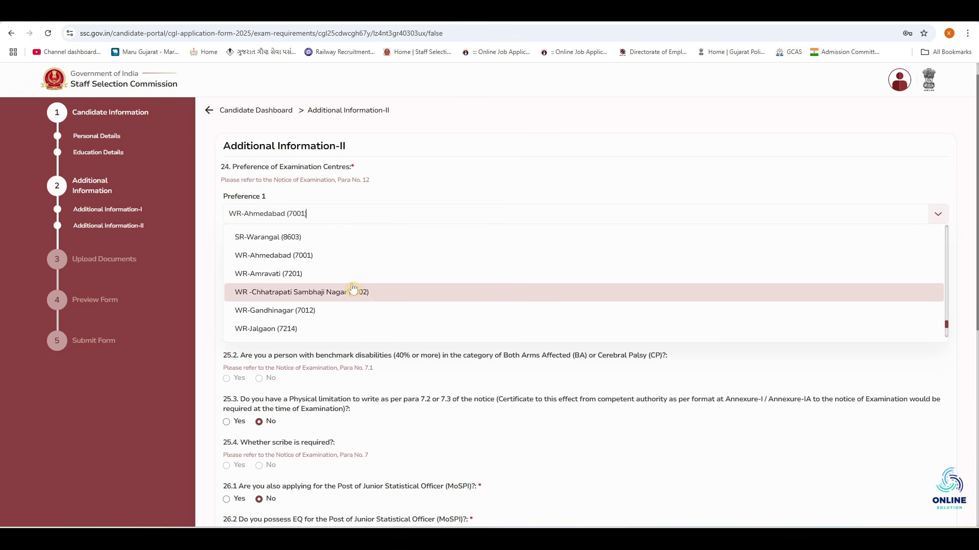
left_click(314, 261)
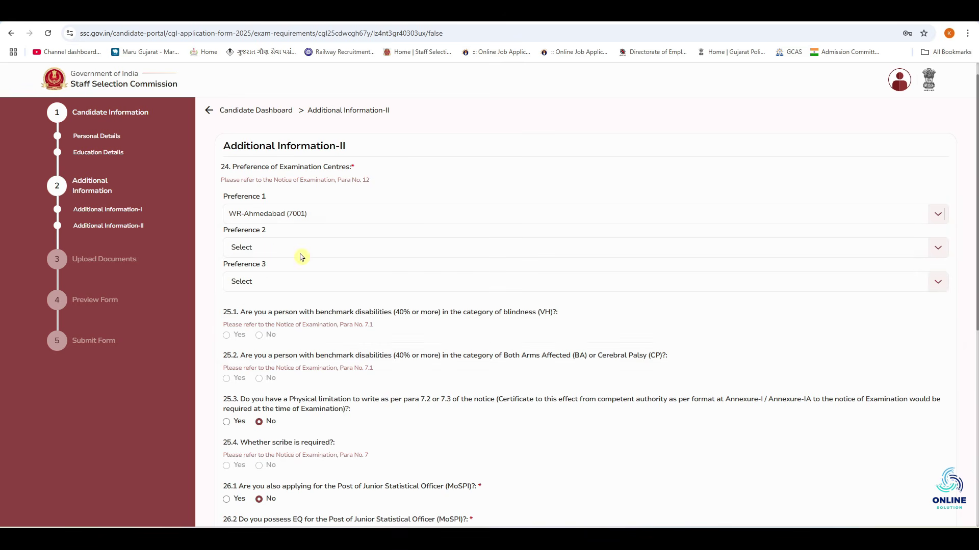
Pick WR-Rajkot (7006) as Preference 2 and WR-Vadodara (7002) as Preference 3
left_click(249, 248)
scroll(282, 310, "down", 15)
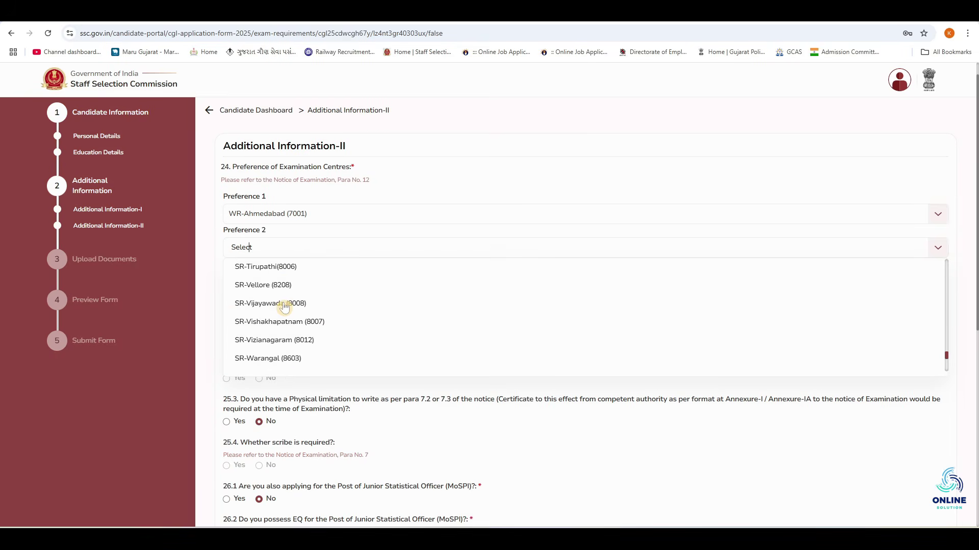
scroll(284, 307, "down", 5)
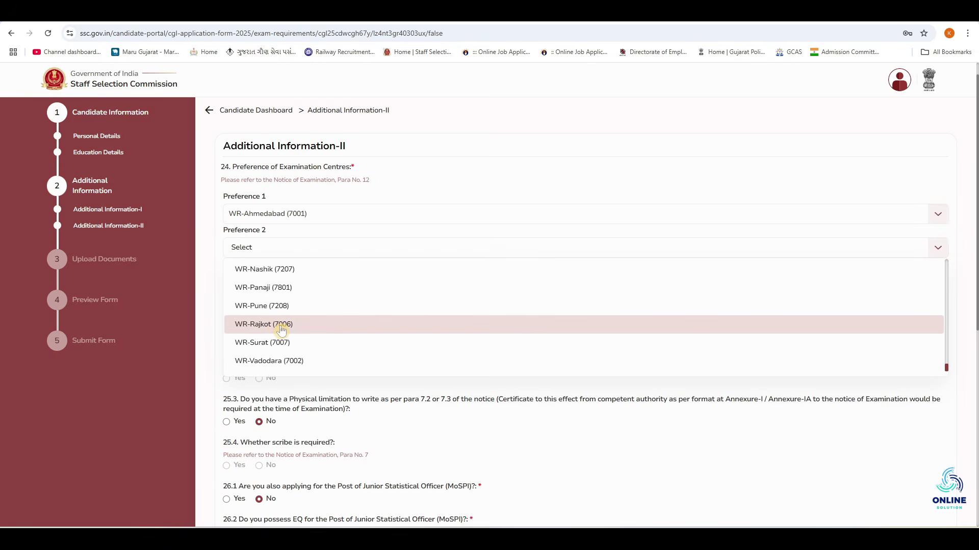
left_click(282, 326)
left_click(281, 285)
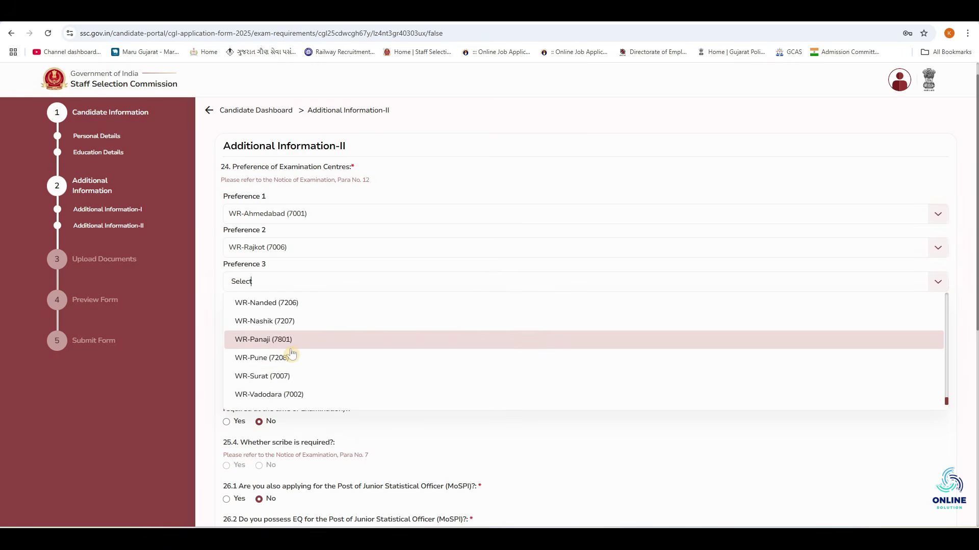
left_click(272, 393)
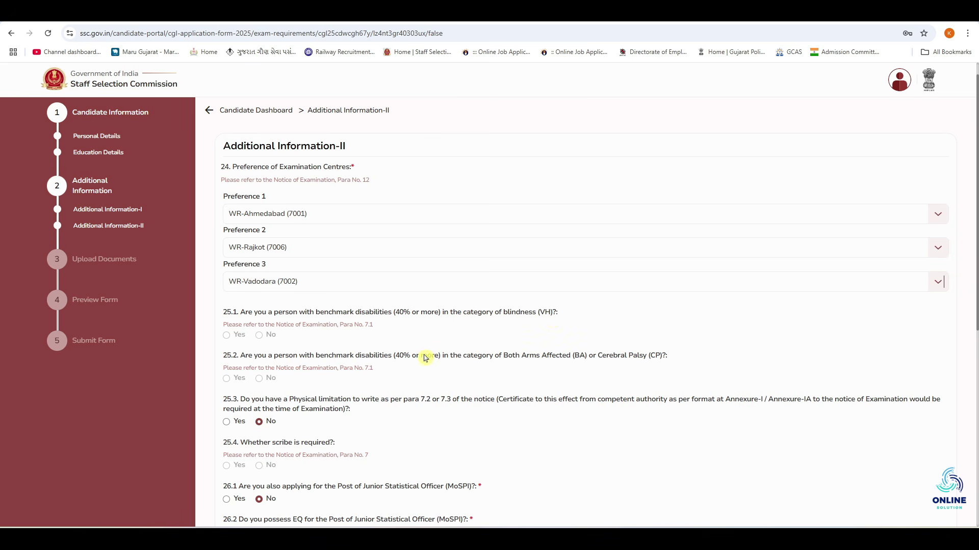
left_click_drag(342, 327, 383, 326)
left_click(347, 326)
Set the 25.3 physical limitation question back to No after reviewing its notes
scroll(464, 337, "down", 4)
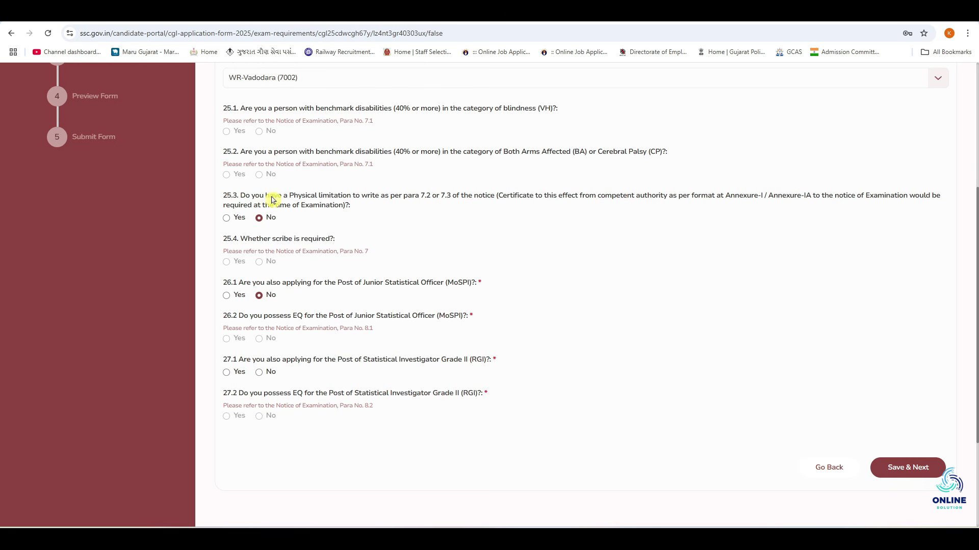
left_click_drag(282, 200, 455, 198)
left_click(426, 205)
left_click(459, 199)
left_click_drag(726, 197, 813, 200)
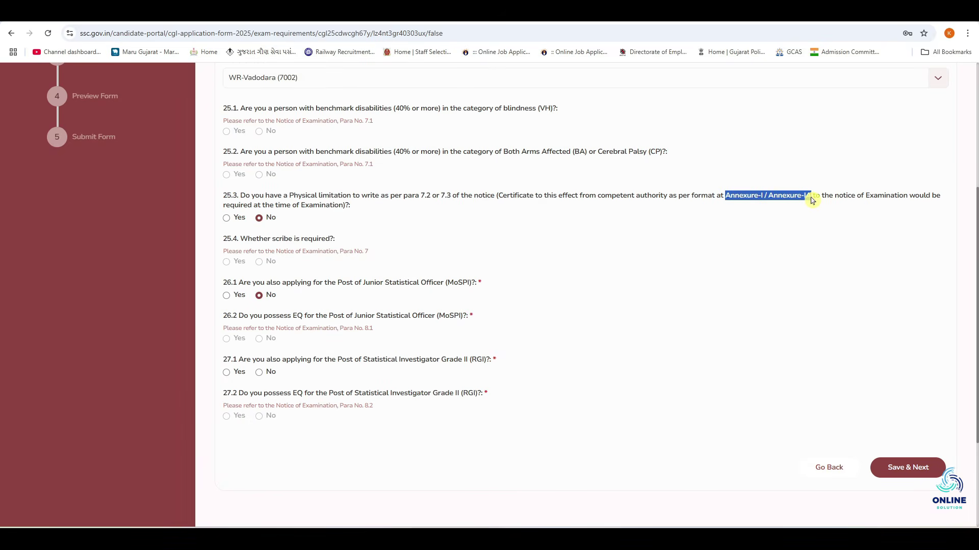
left_click(679, 198)
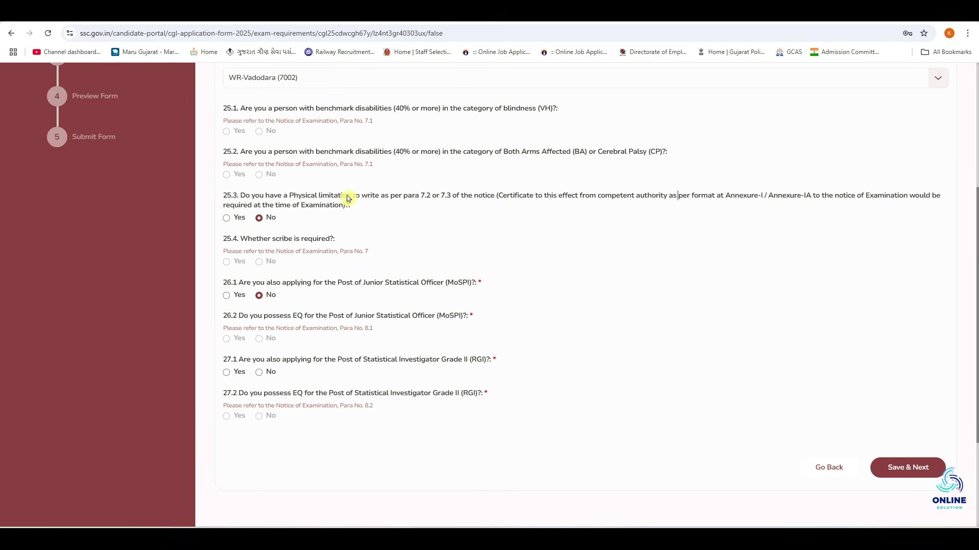
left_click(227, 219)
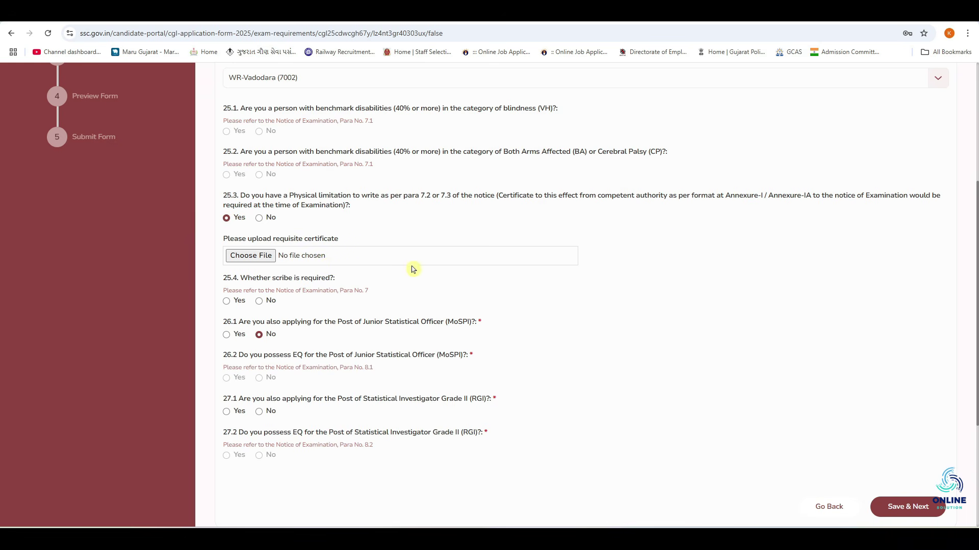
left_click(260, 219)
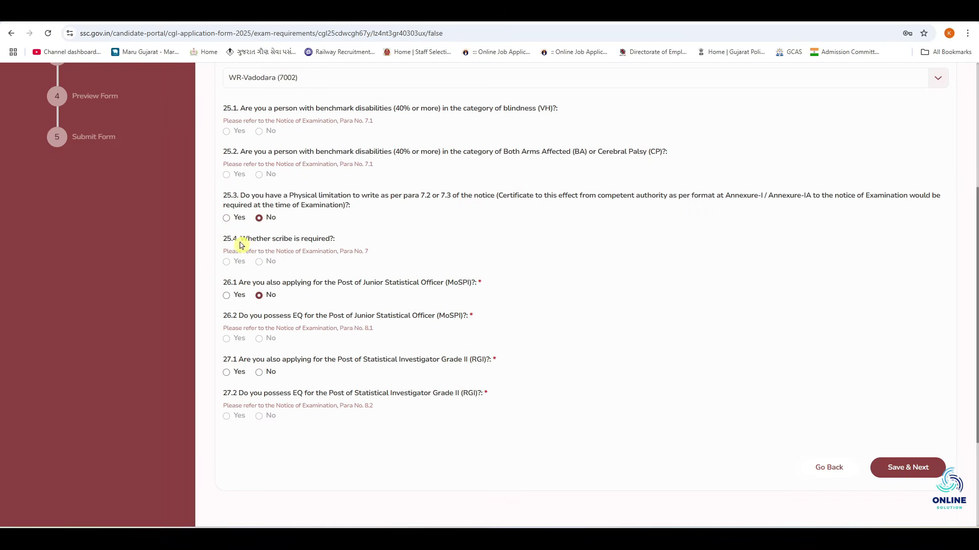
left_click_drag(240, 239, 327, 245)
left_click(324, 244)
Set the Junior Statistical Officer and Statistical Investigator answers, leaving 26.1 and 27.1 on No, and save
left_click(227, 296)
left_click(227, 340)
left_click(226, 373)
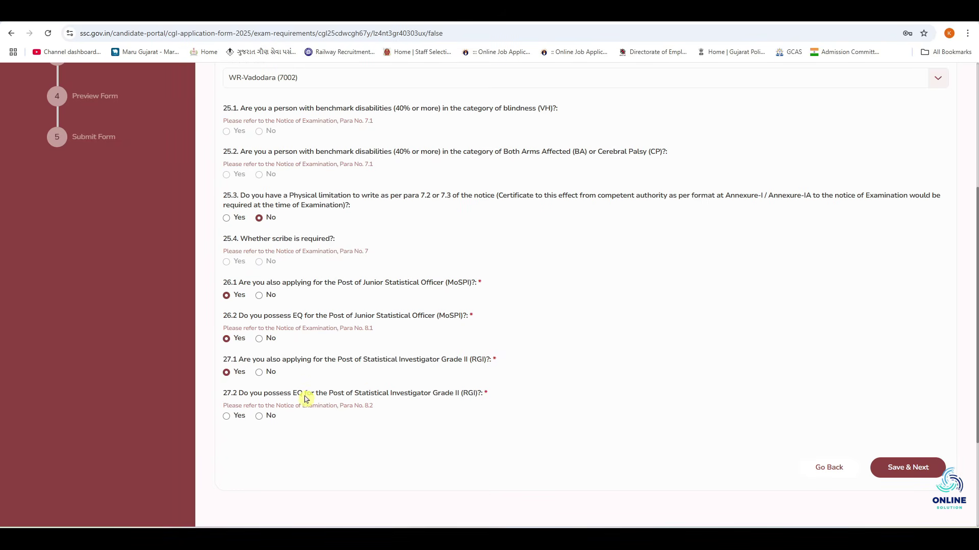
left_click(227, 418)
left_click(259, 297)
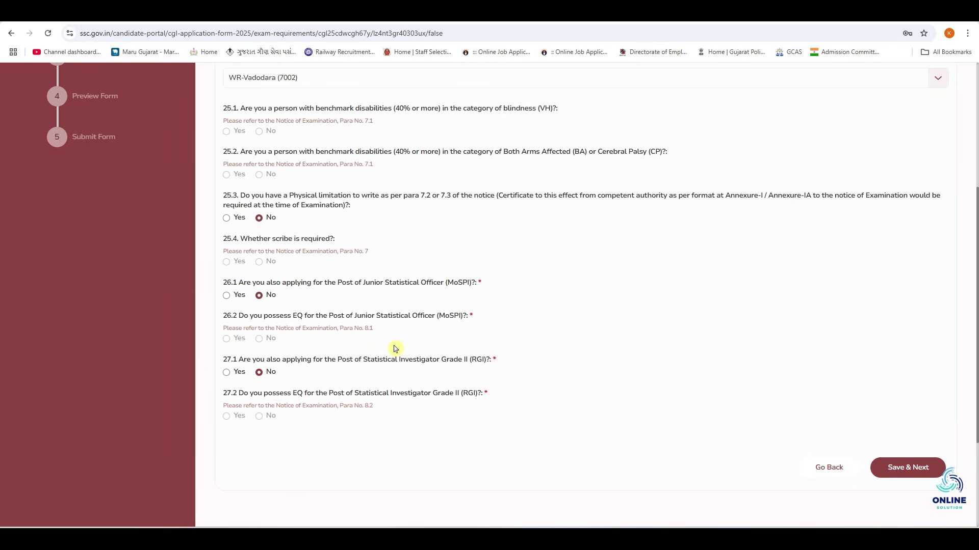
left_click(892, 469)
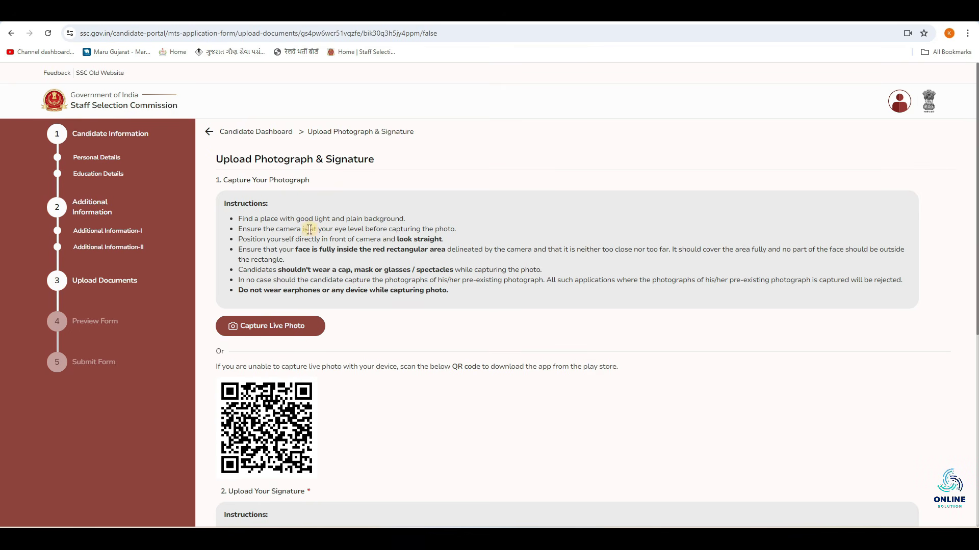
Review the photograph instructions heading, then clear the text selection
left_click_drag(265, 184, 328, 191)
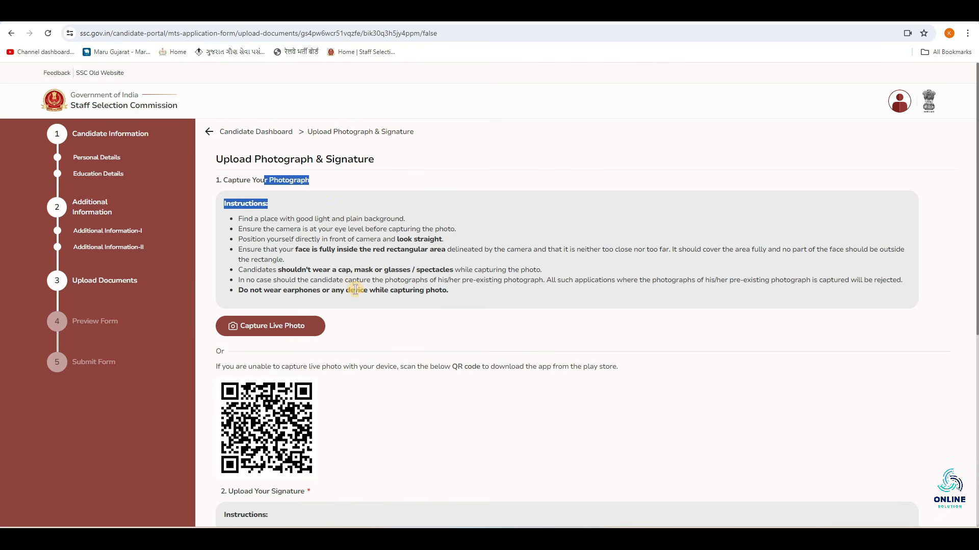
left_click_drag(354, 290, 358, 290)
left_click(368, 335)
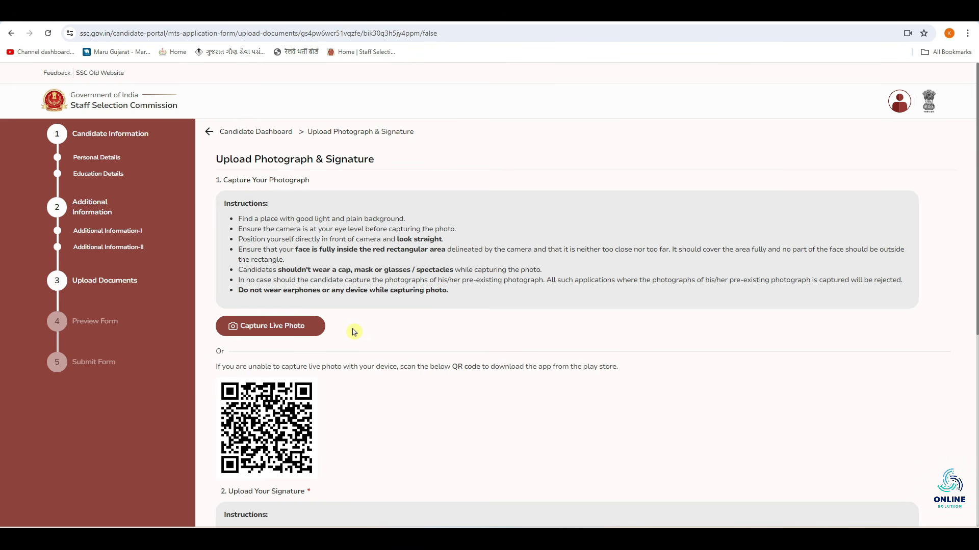
Attempt a live webcam photo, then open the mySSC app's Google Play listing from the QR code
left_click(285, 333)
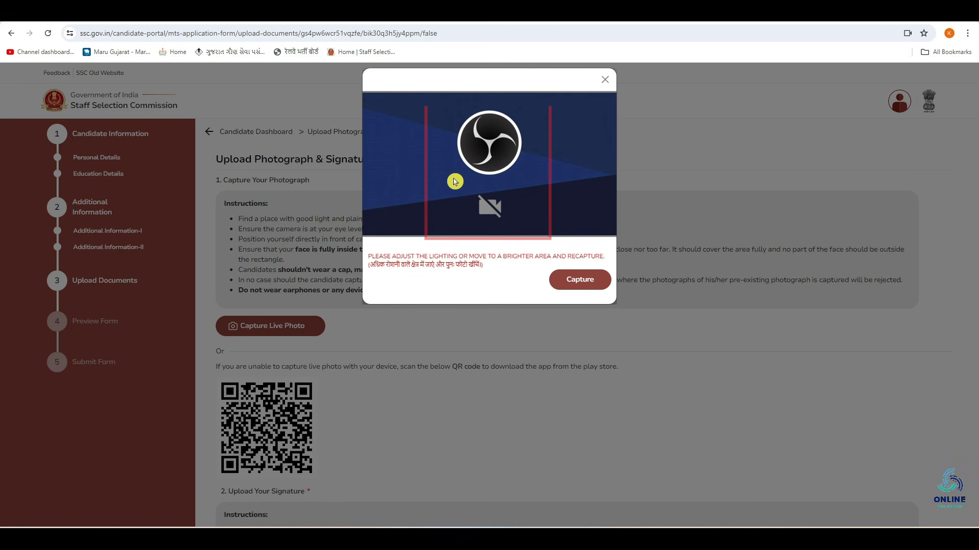
left_click(310, 388)
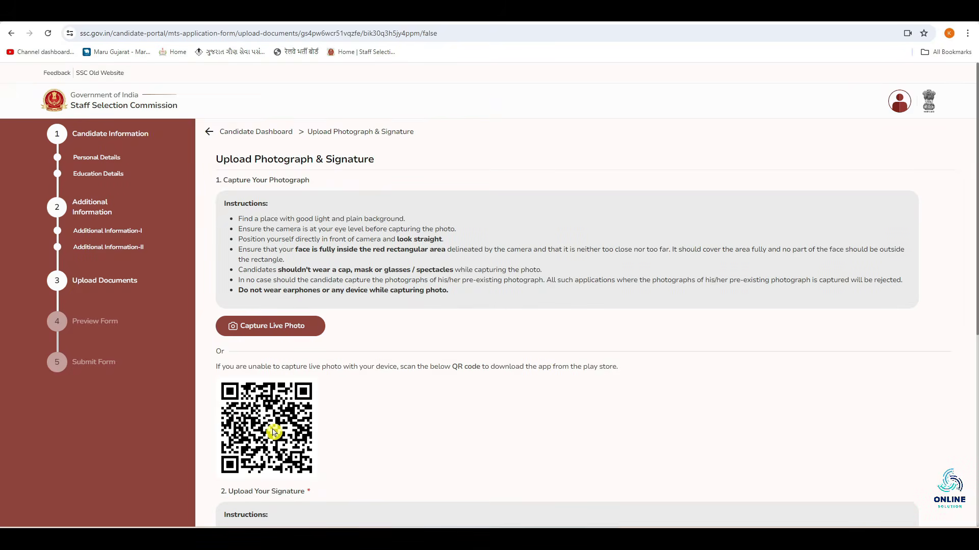
left_click(274, 432)
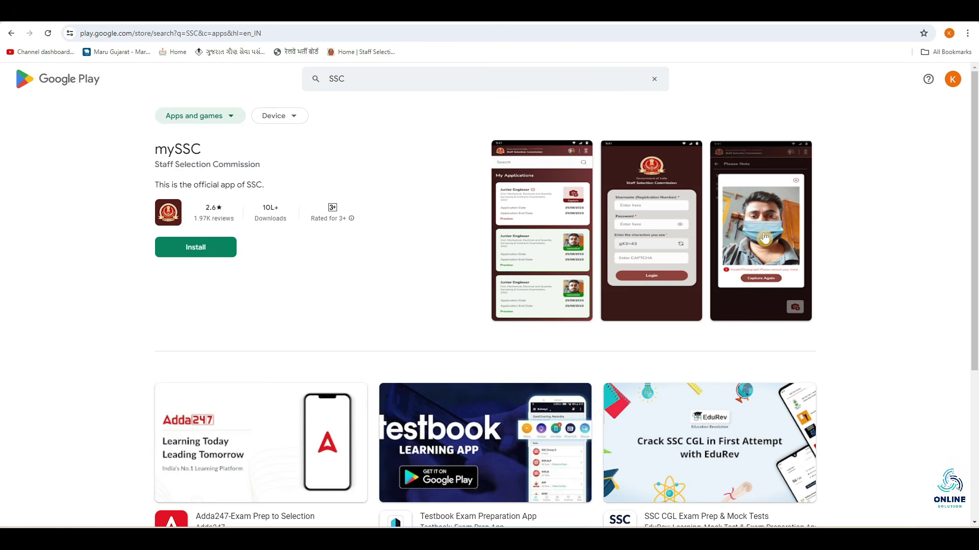
Return from the mySSC Google Play listing to the SSC Upload Photograph & Signature page
left_click(480, 11)
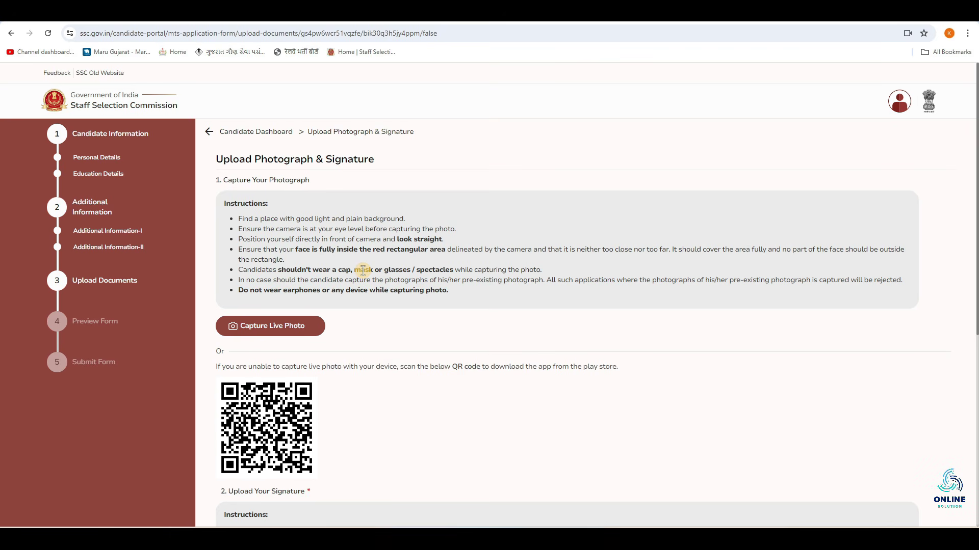
Scroll down and check the allowed signature file size
scroll(363, 270, "down", 5)
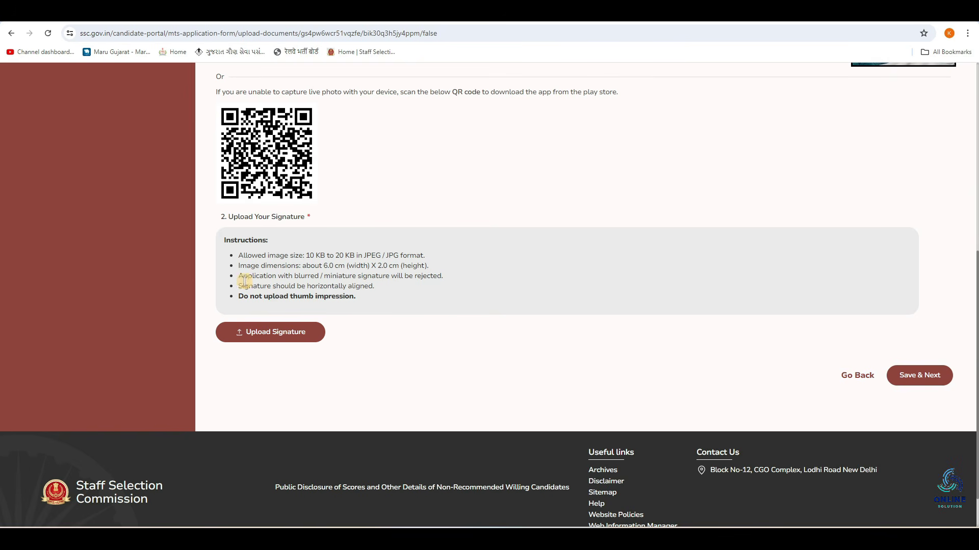
left_click_drag(306, 255, 393, 257)
left_click(363, 257)
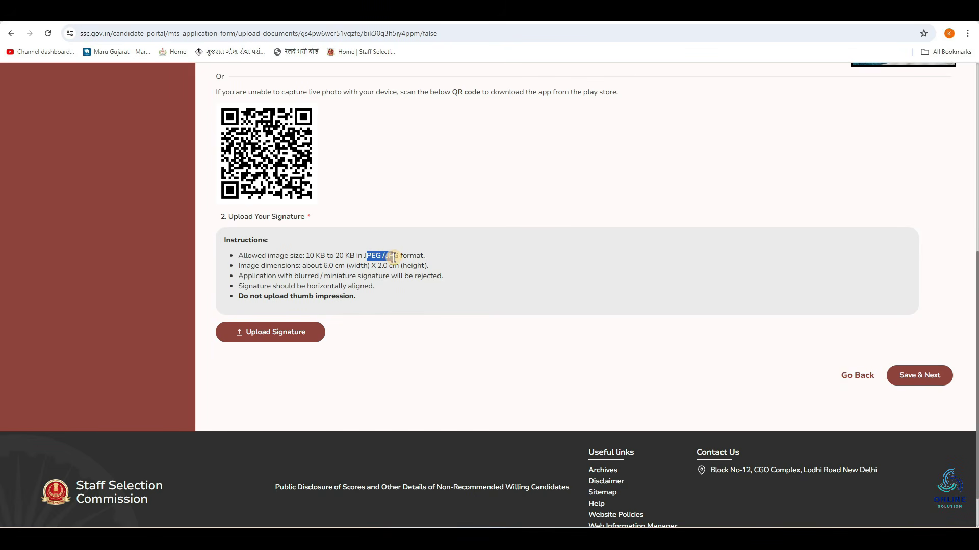
left_click(385, 295)
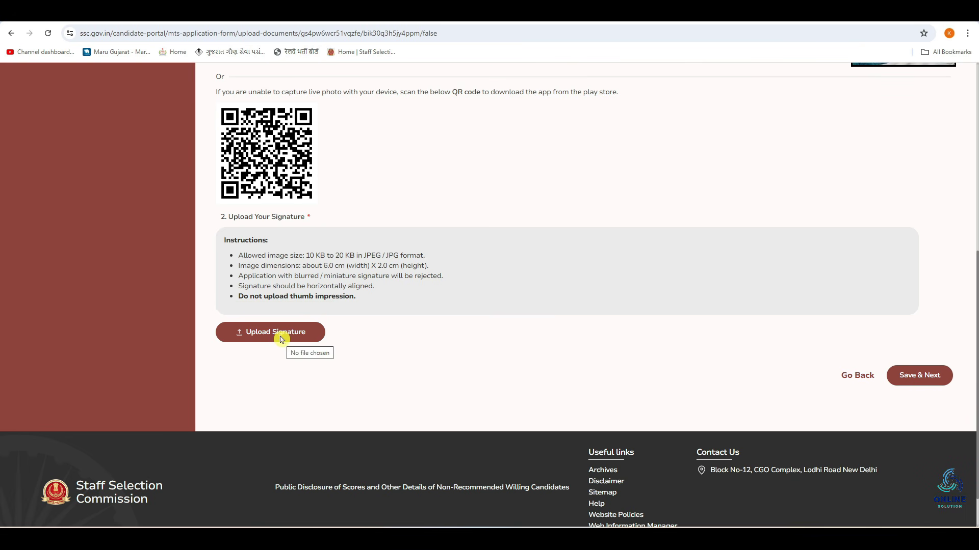
Upload the signature image, save the photo and signature, and confirm the success message
left_click(282, 340)
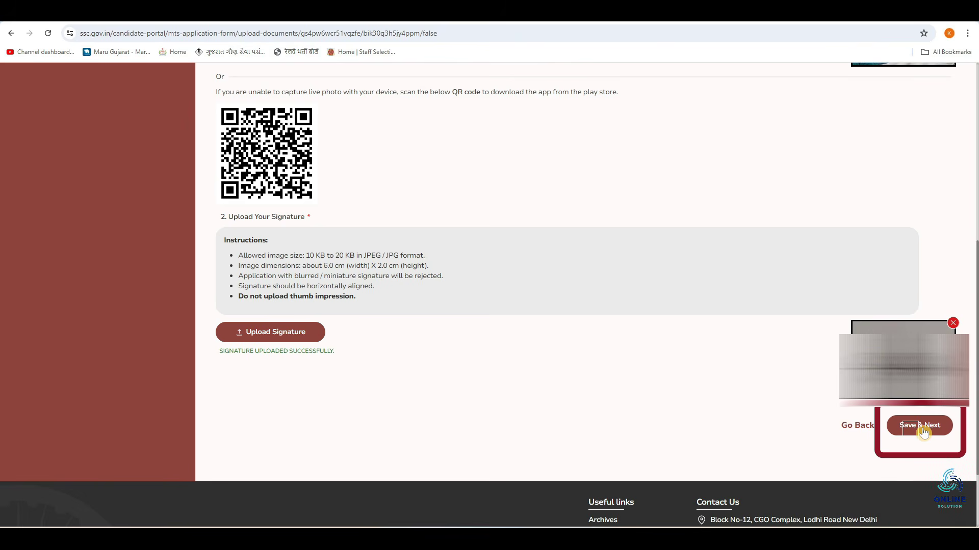
left_click(924, 431)
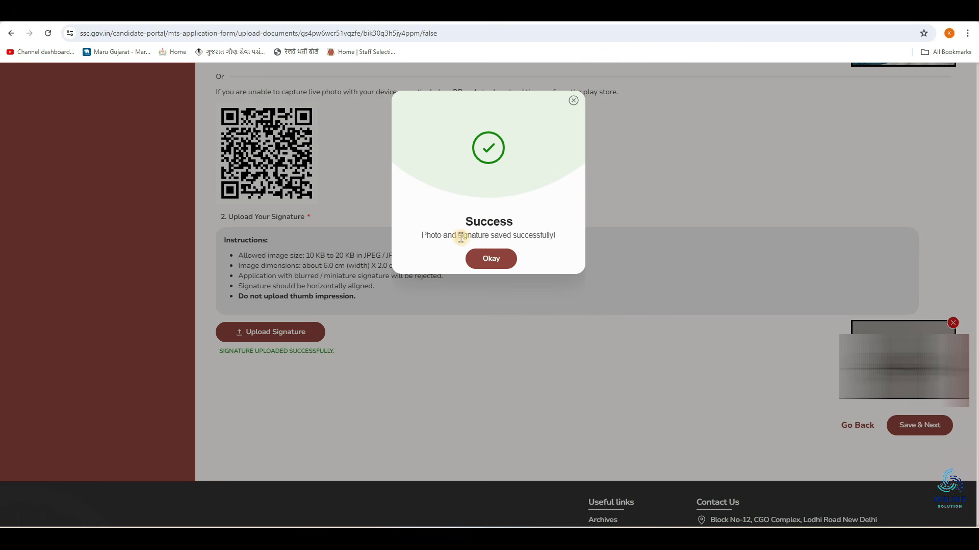
left_click(494, 258)
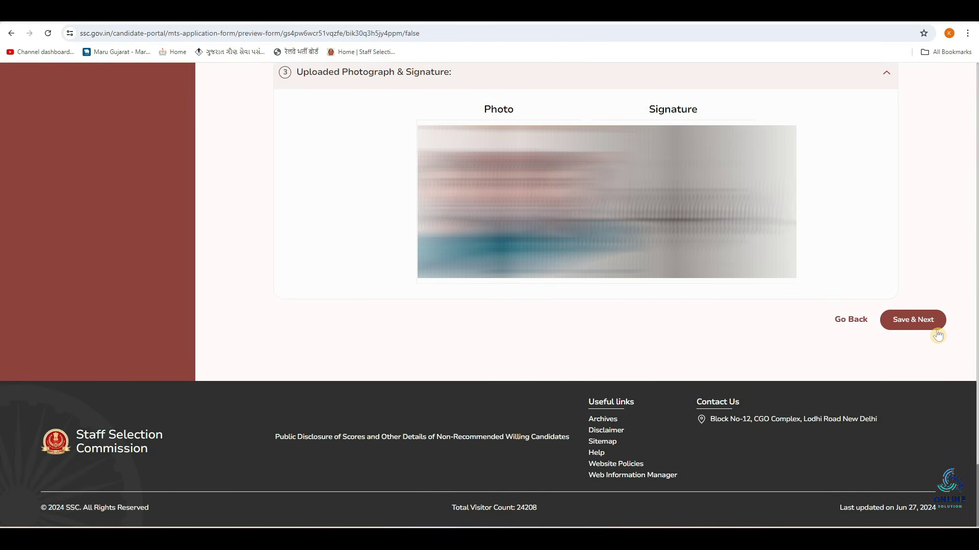
Agree to the declaration, fill in the captcha and submit the application form
left_click(915, 329)
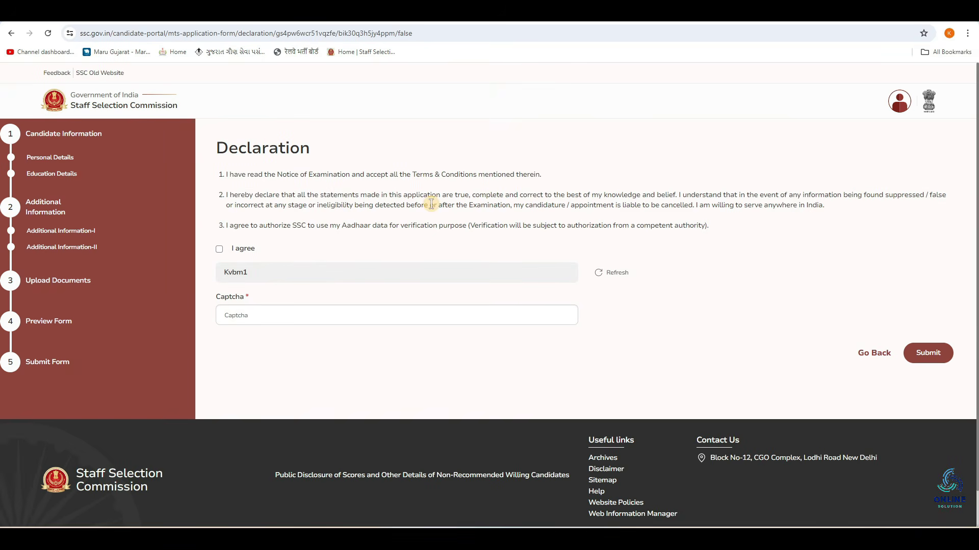
left_click(219, 250)
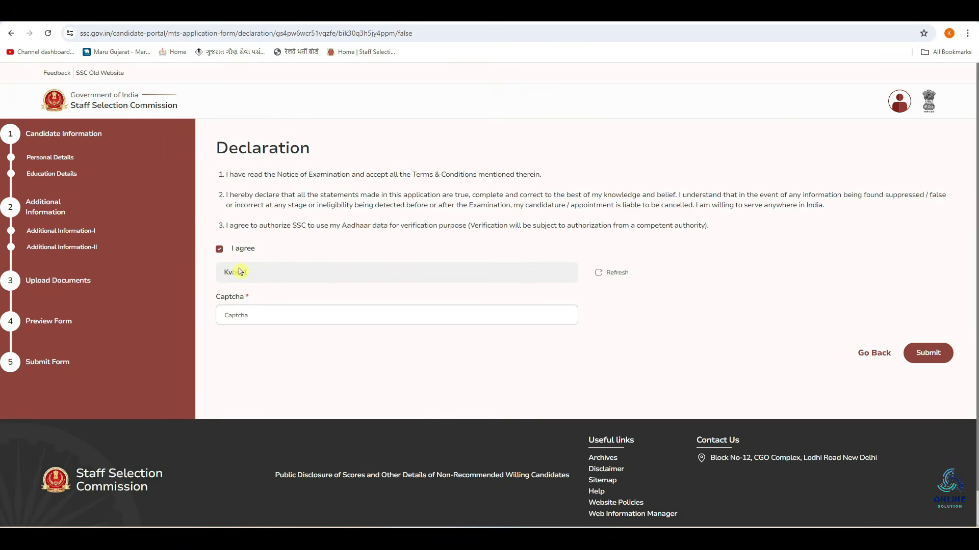
left_click(247, 314)
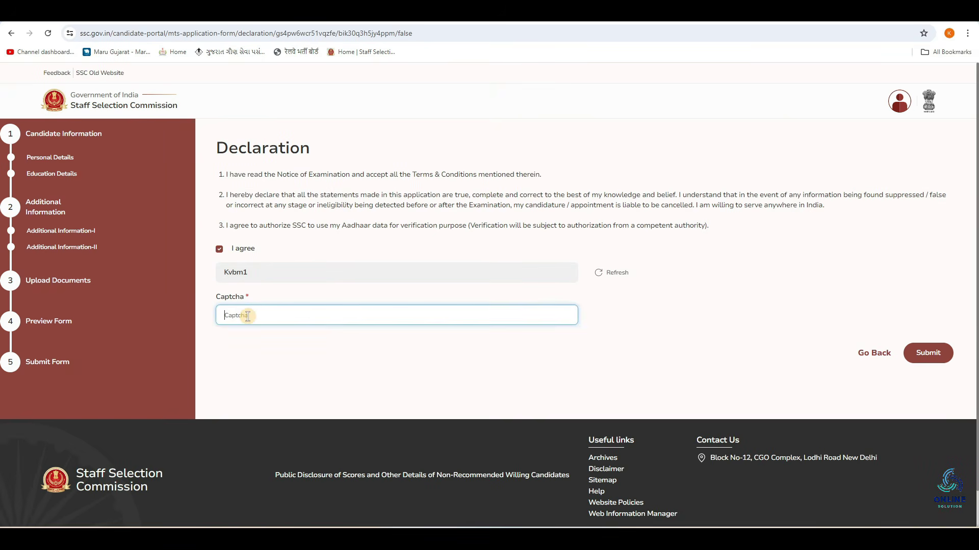
left_click(913, 359)
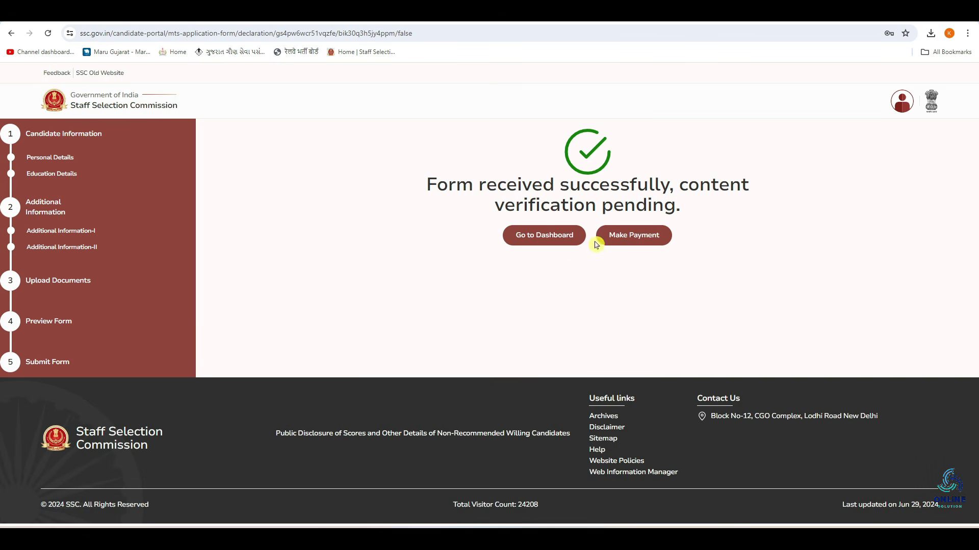
Proceed to pay the 100 application fee online through SBI ePay
left_click(641, 245)
left_click(645, 243)
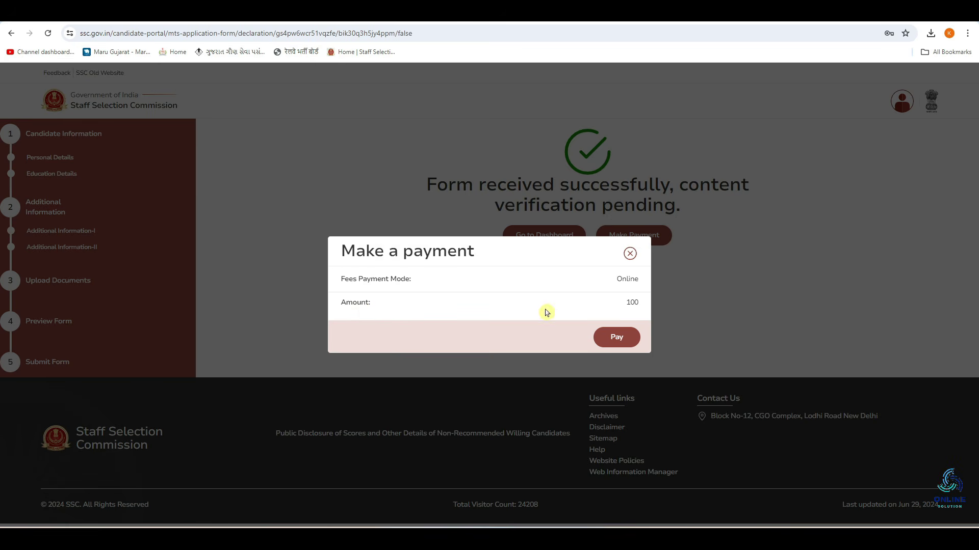
left_click(617, 342)
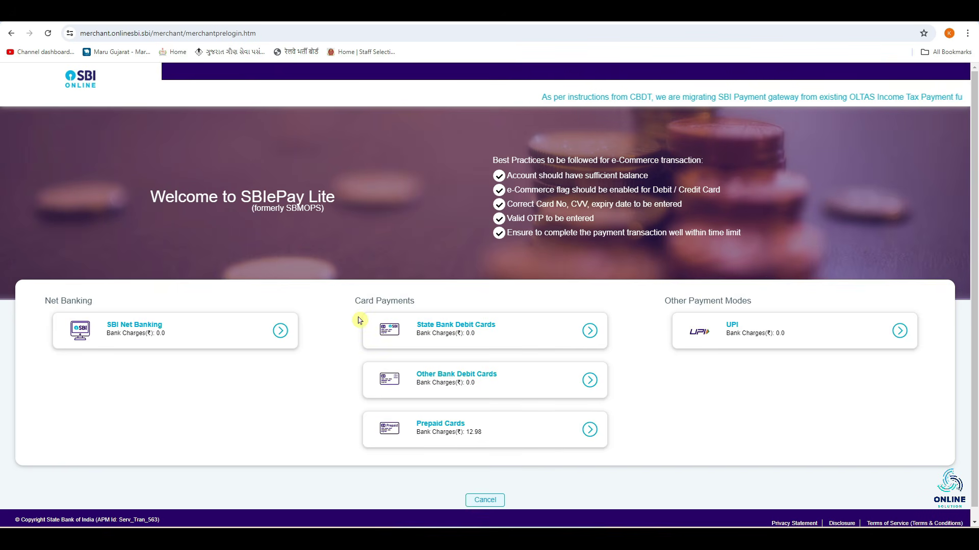